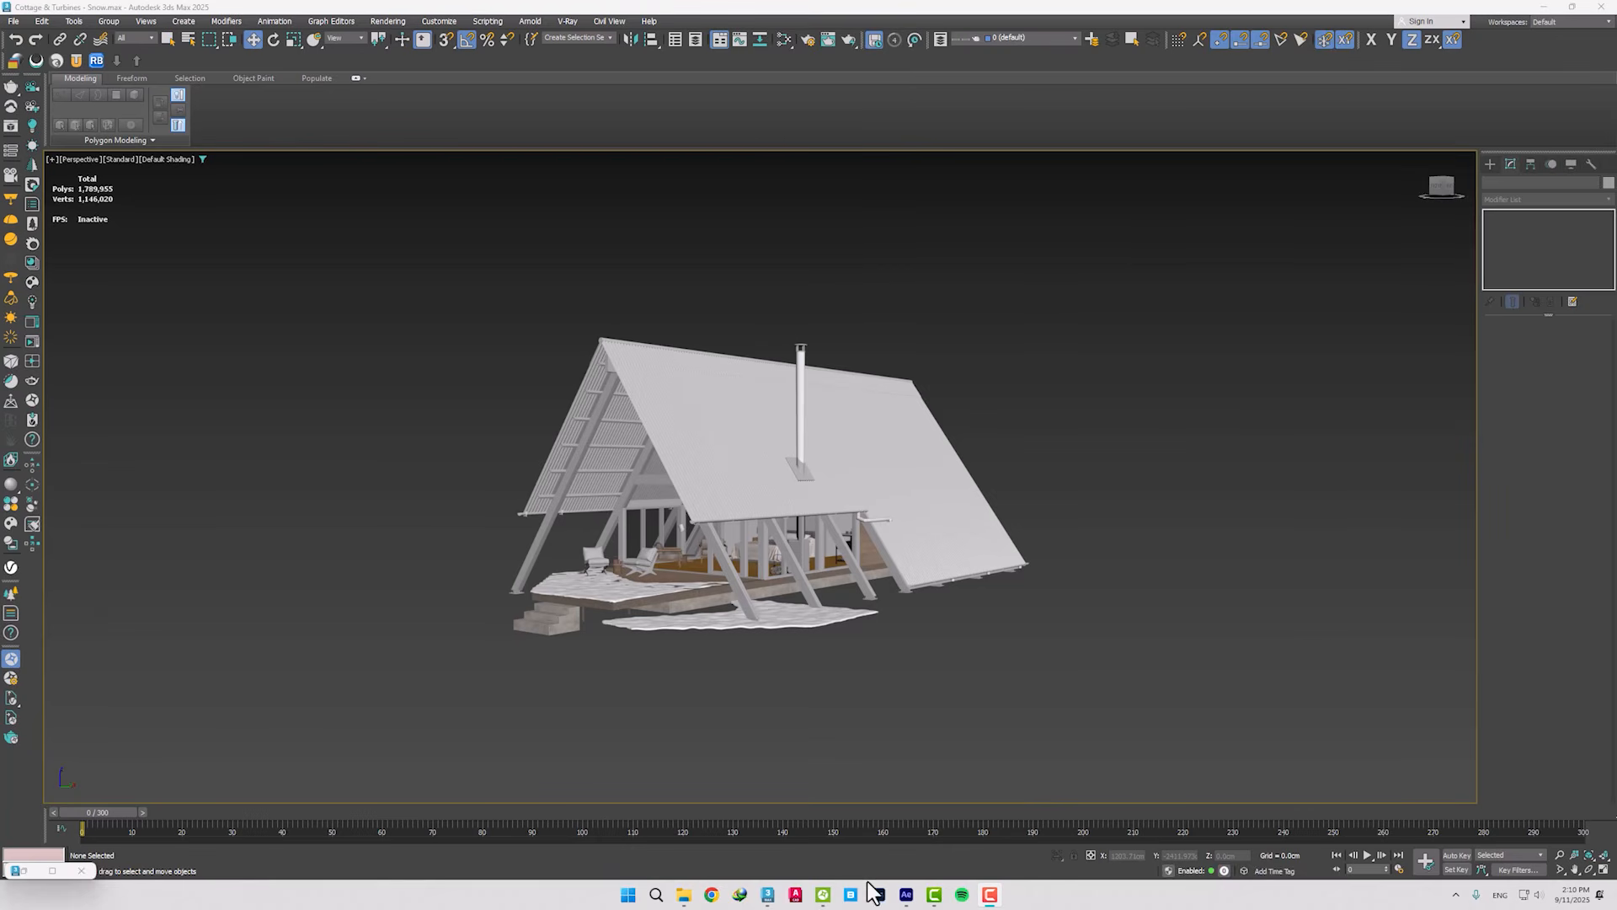
Switch to Chaos Vantage, maximize it and frame the cottage interior beside the kitchen cabinet, looking towards the glass door.
{"action": "left_click", "coordinate": [823, 894]}
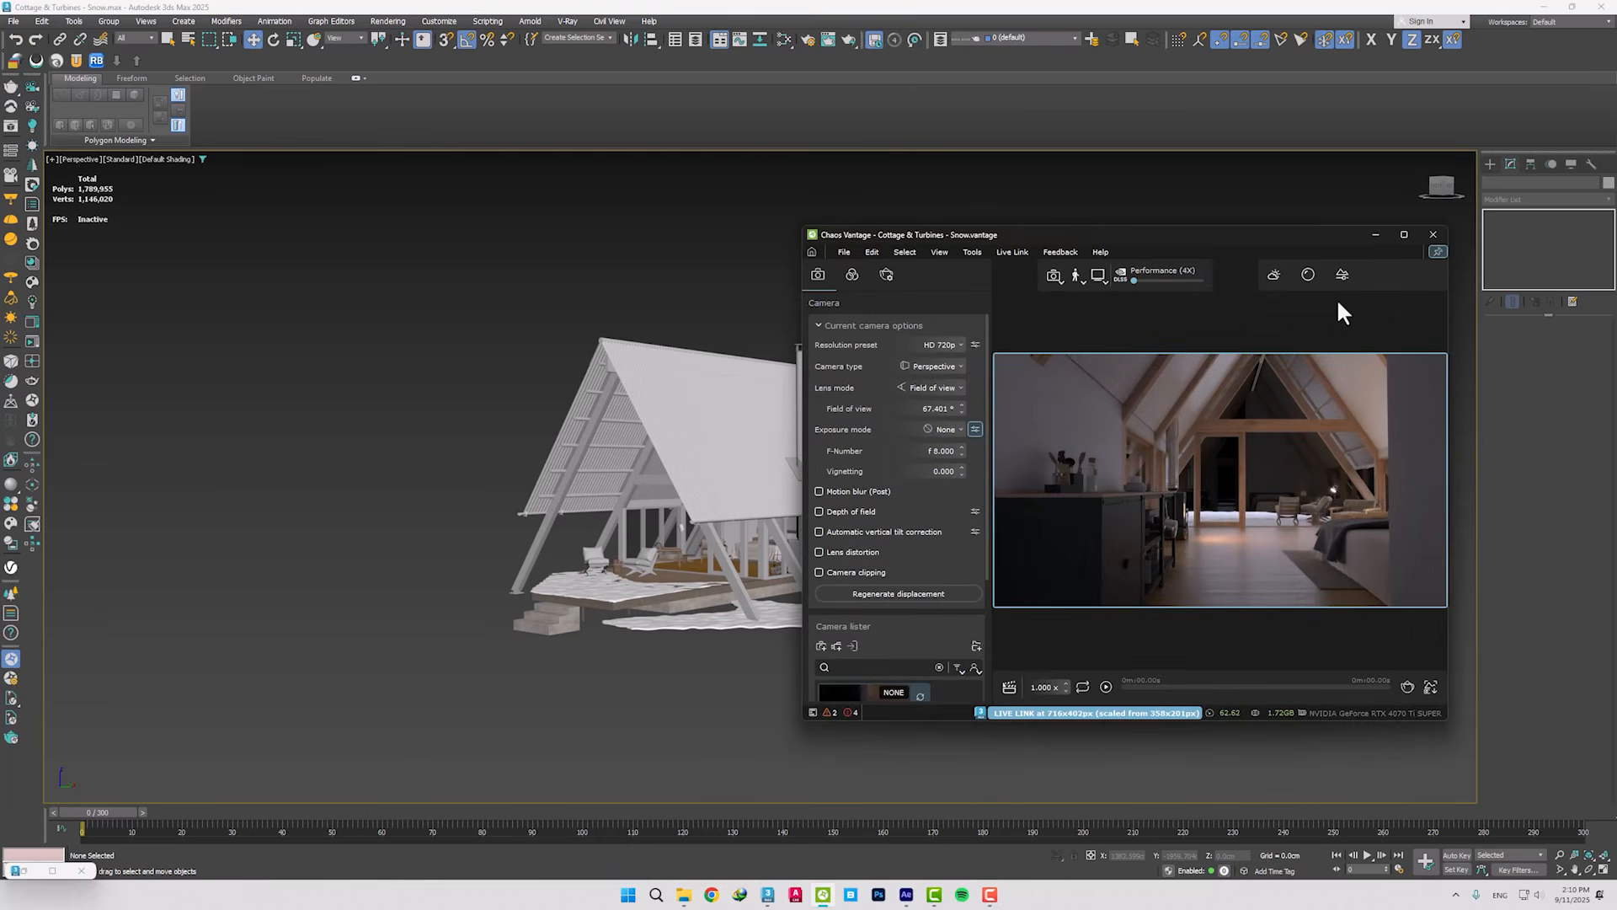
{"action": "left_click", "coordinate": [1403, 235]}
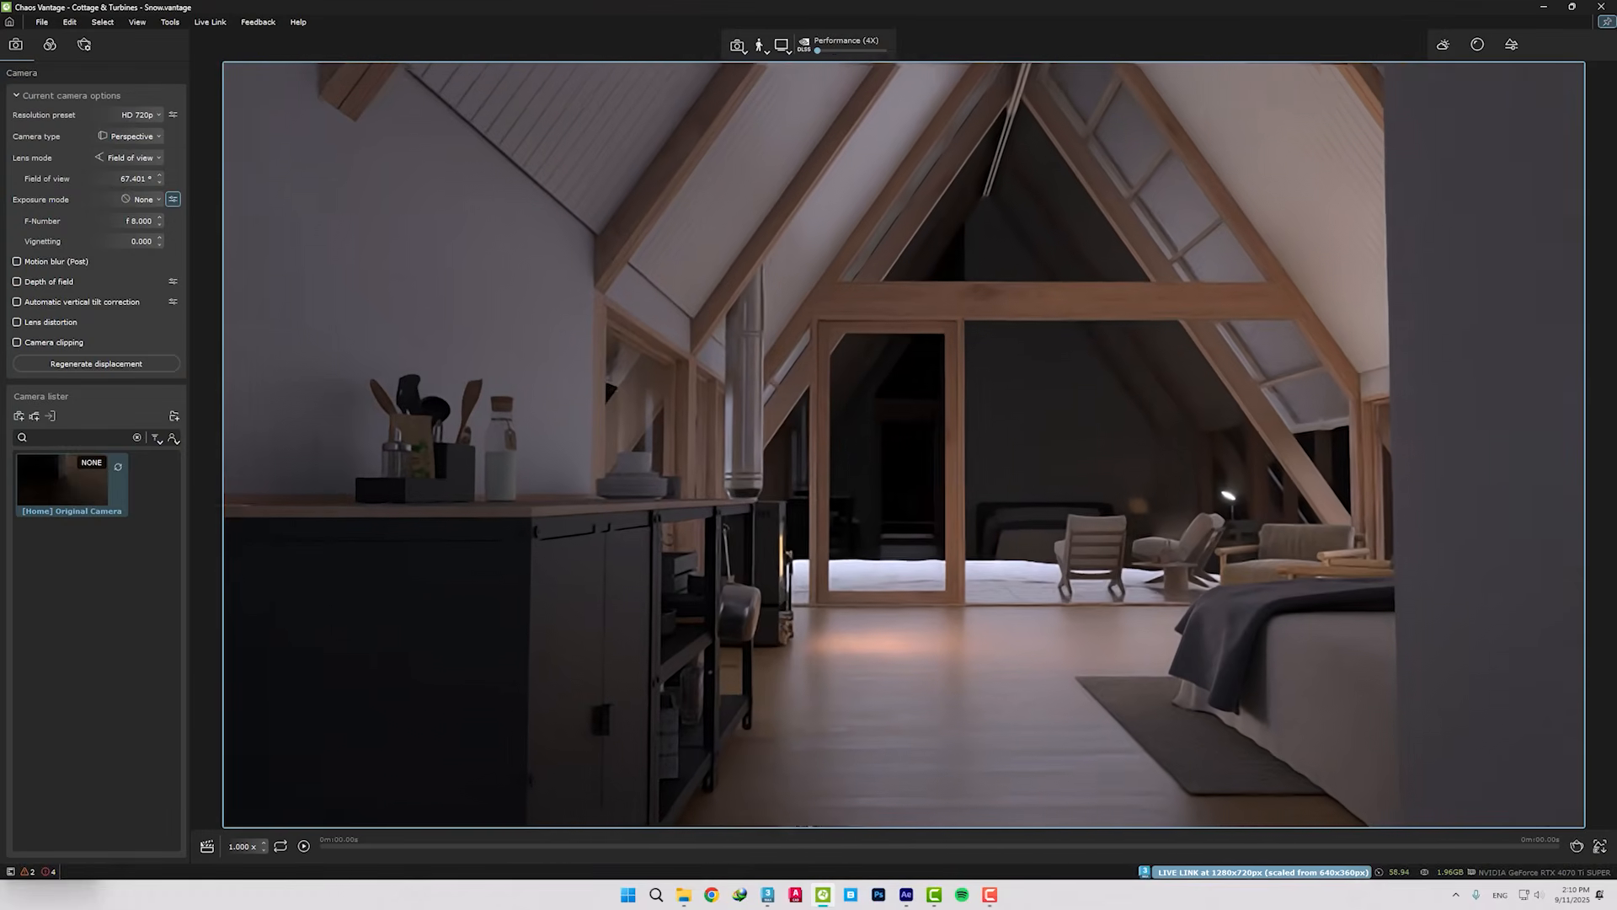
{"action": "key", "text": "w"}
{"action": "left_click_drag", "start_coordinate": [813, 531], "coordinate": [788, 535]}
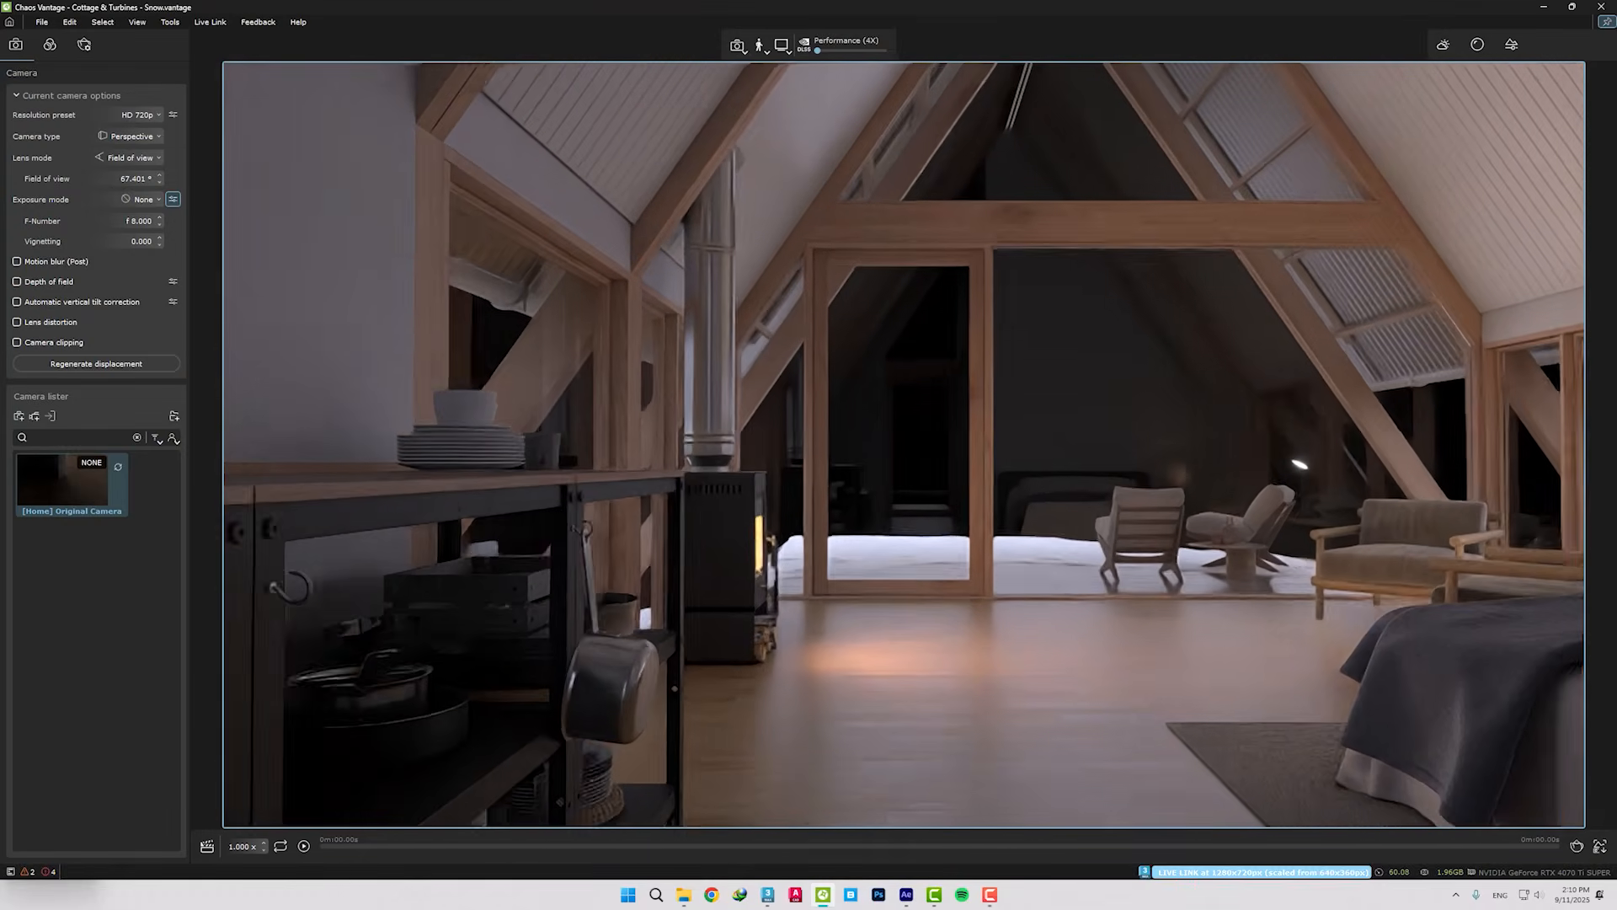
{"action": "mouse_move", "coordinate": [980, 566]}
{"action": "left_mouse_down"}
{"action": "mouse_move", "coordinate": [1133, 580]}
{"action": "mouse_move", "coordinate": [962, 509]}
{"action": "mouse_move", "coordinate": [962, 553]}
{"action": "left_mouse_up"}
{"action": "key", "text": "s"}
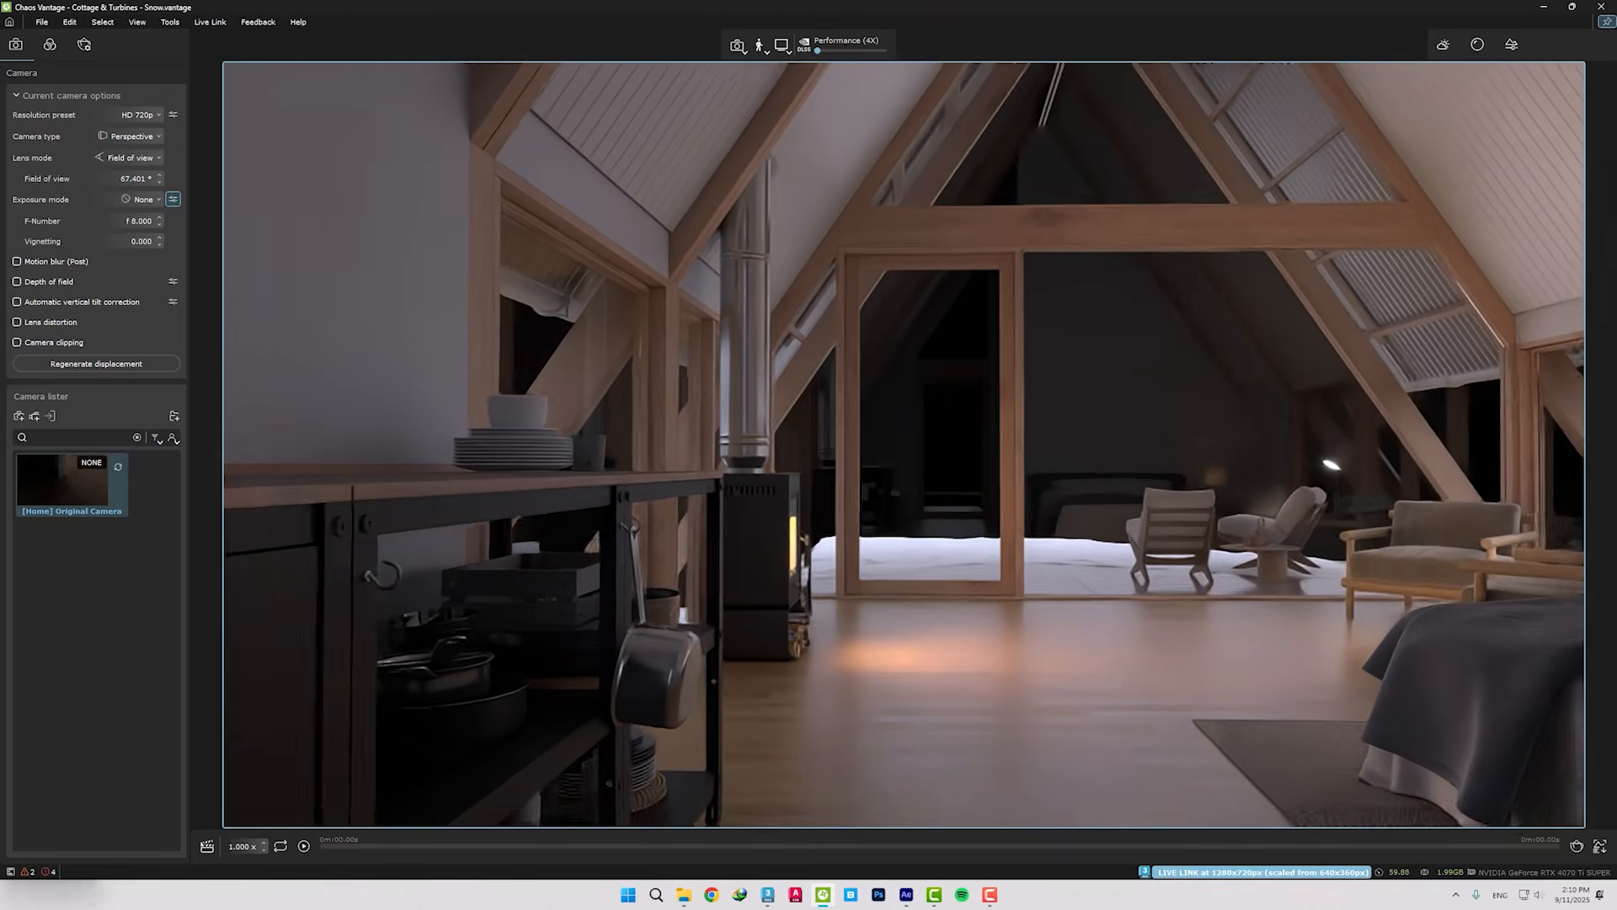
{"action": "key", "text": "w"}
{"action": "key", "text": "w"}
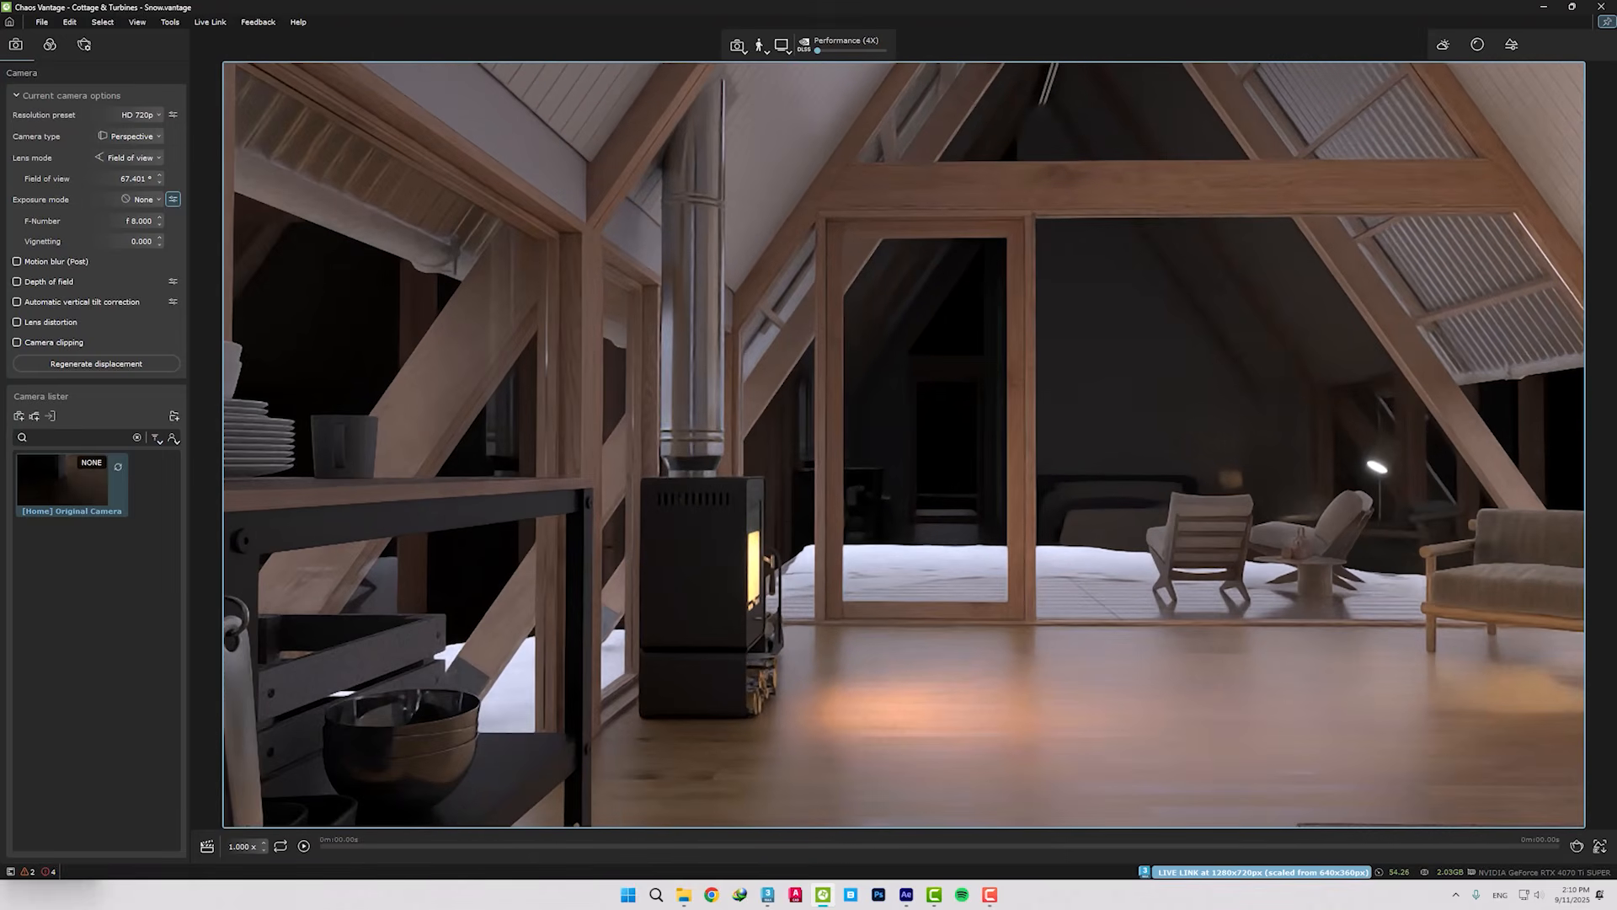
{"action": "key", "text": "s"}
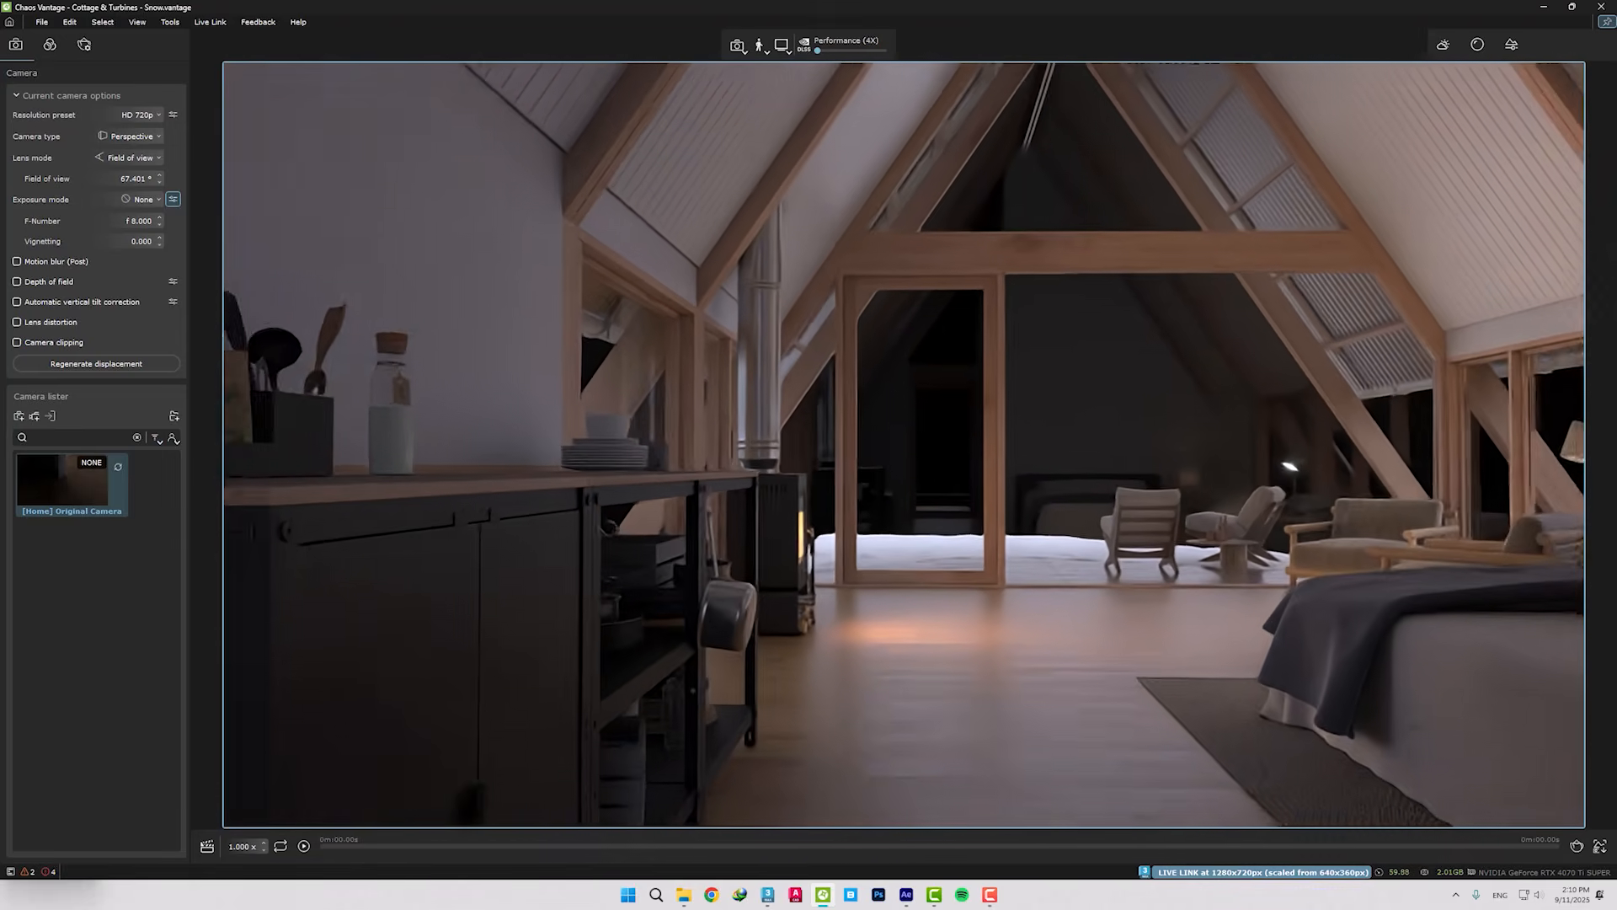
{"action": "key", "text": "w"}
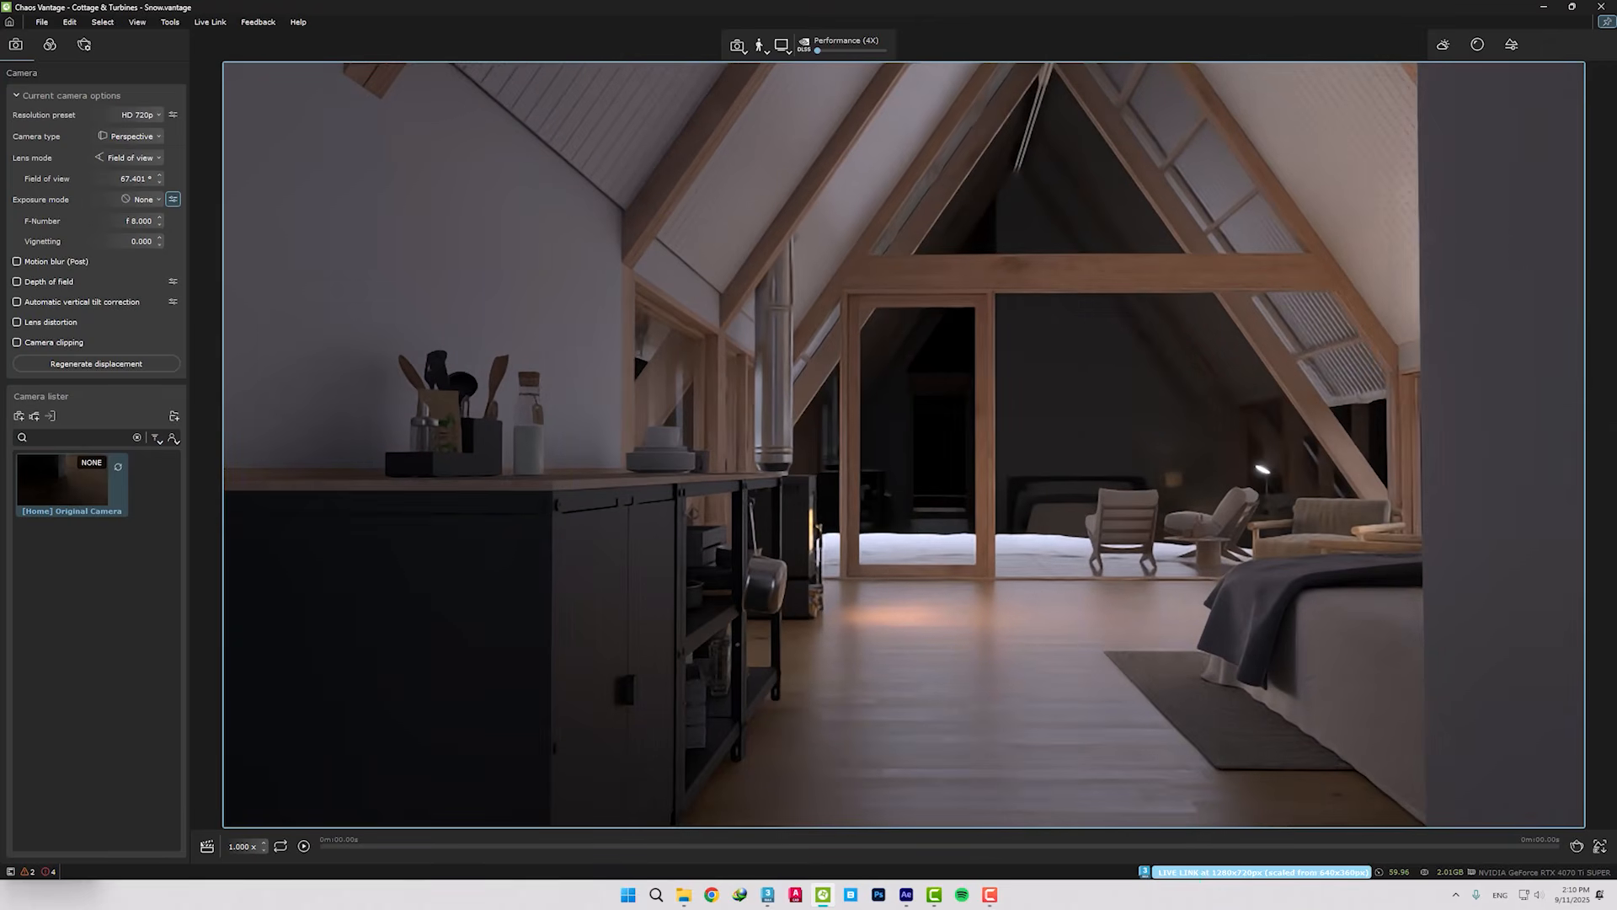
{"action": "left_click_drag", "start_coordinate": [904, 455], "coordinate": [909, 426]}
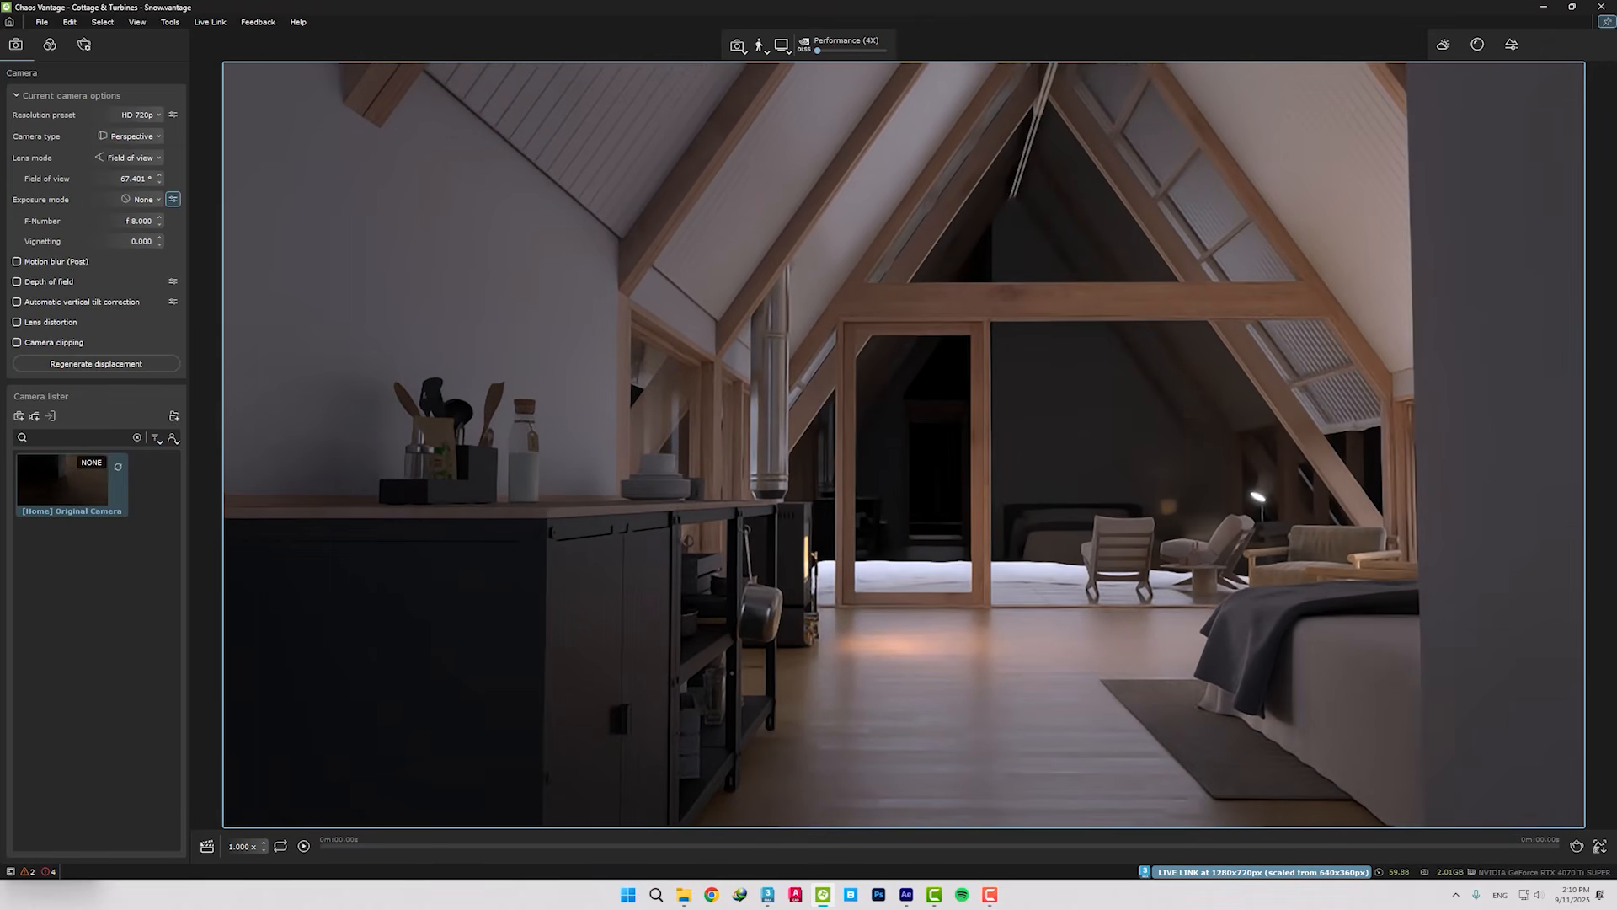
Enable automatic vertical tilt correction, shift the view slightly sideways and save it as a new camera.
{"action": "left_click", "coordinate": [93, 303]}
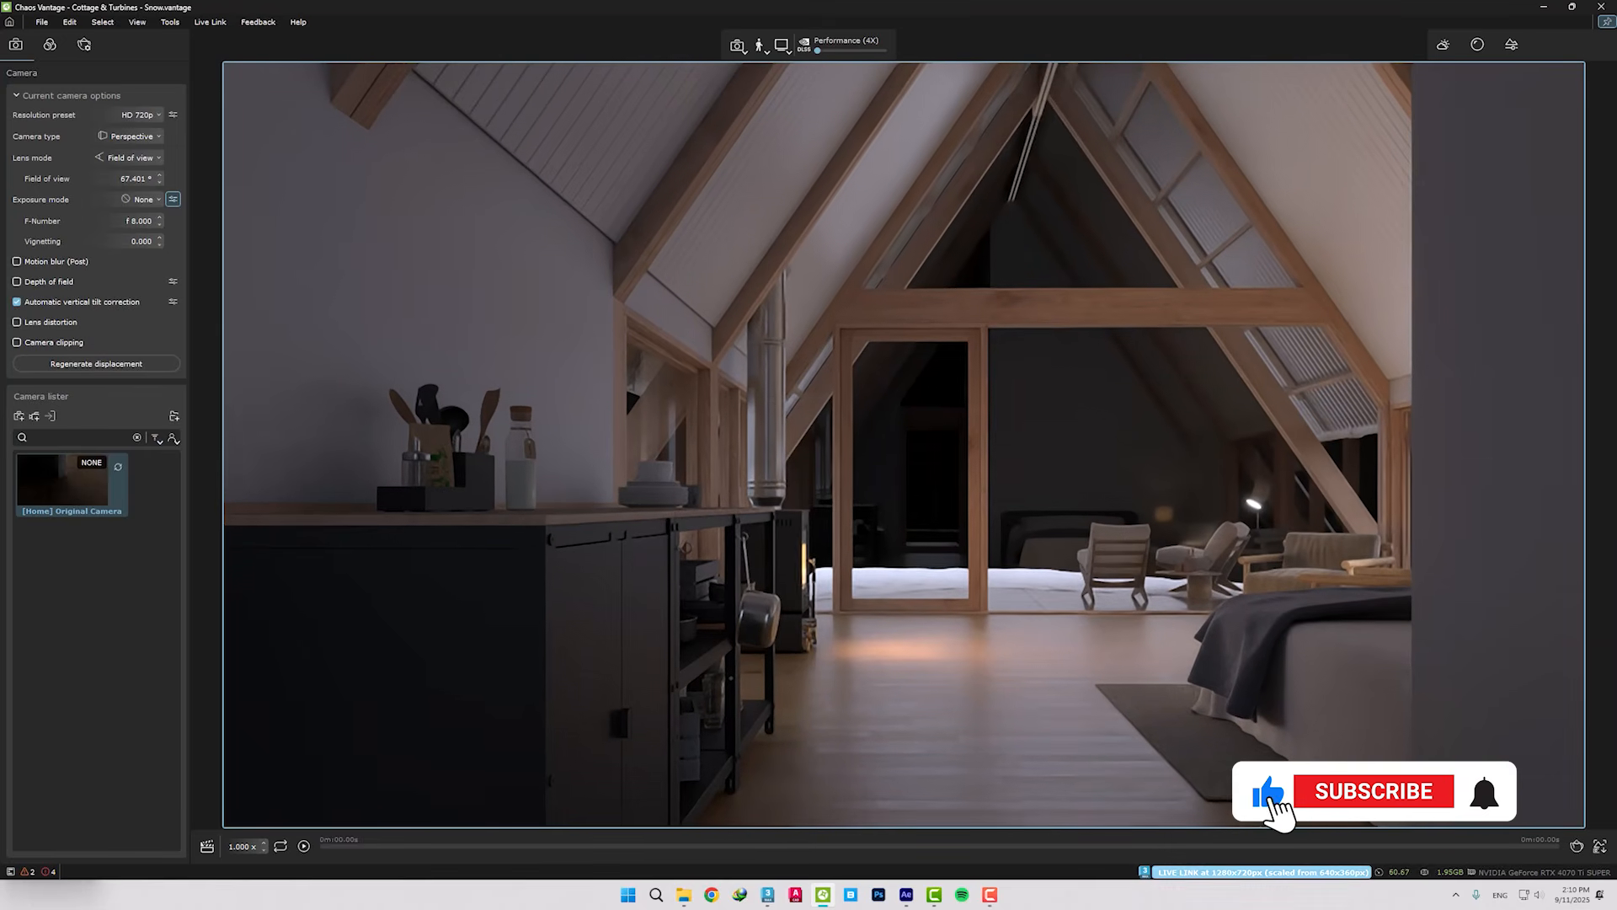
{"action": "key", "text": "d"}
{"action": "key", "text": "d"}
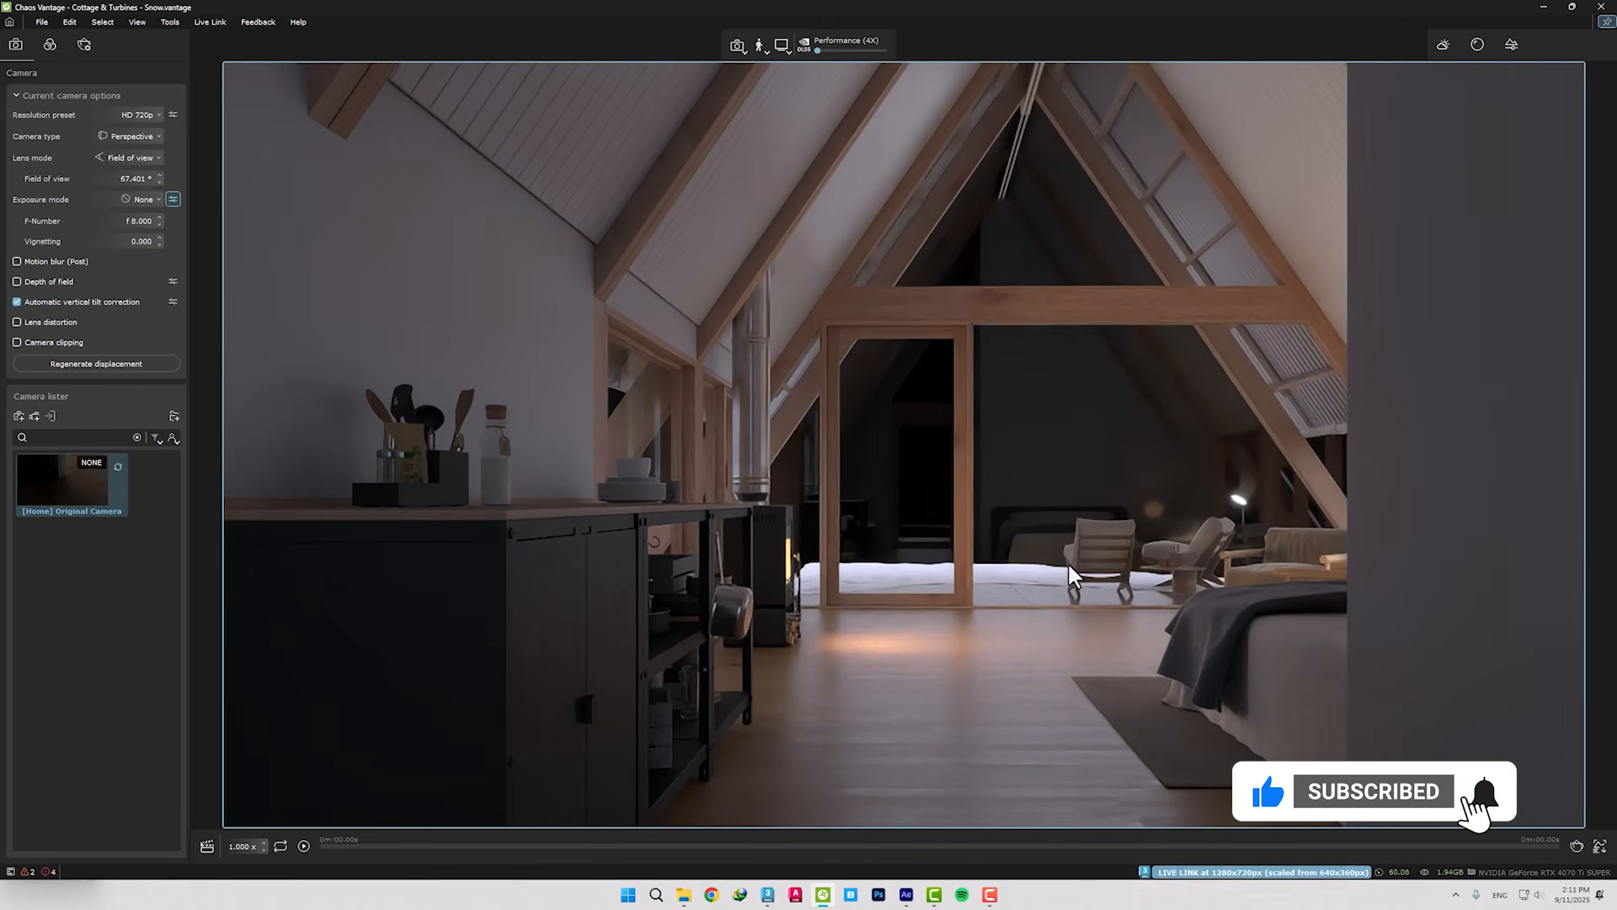
{"action": "left_click", "coordinate": [18, 416]}
Move the view forward towards the wood stove and save it as a second camera.
{"action": "key", "text": "w"}
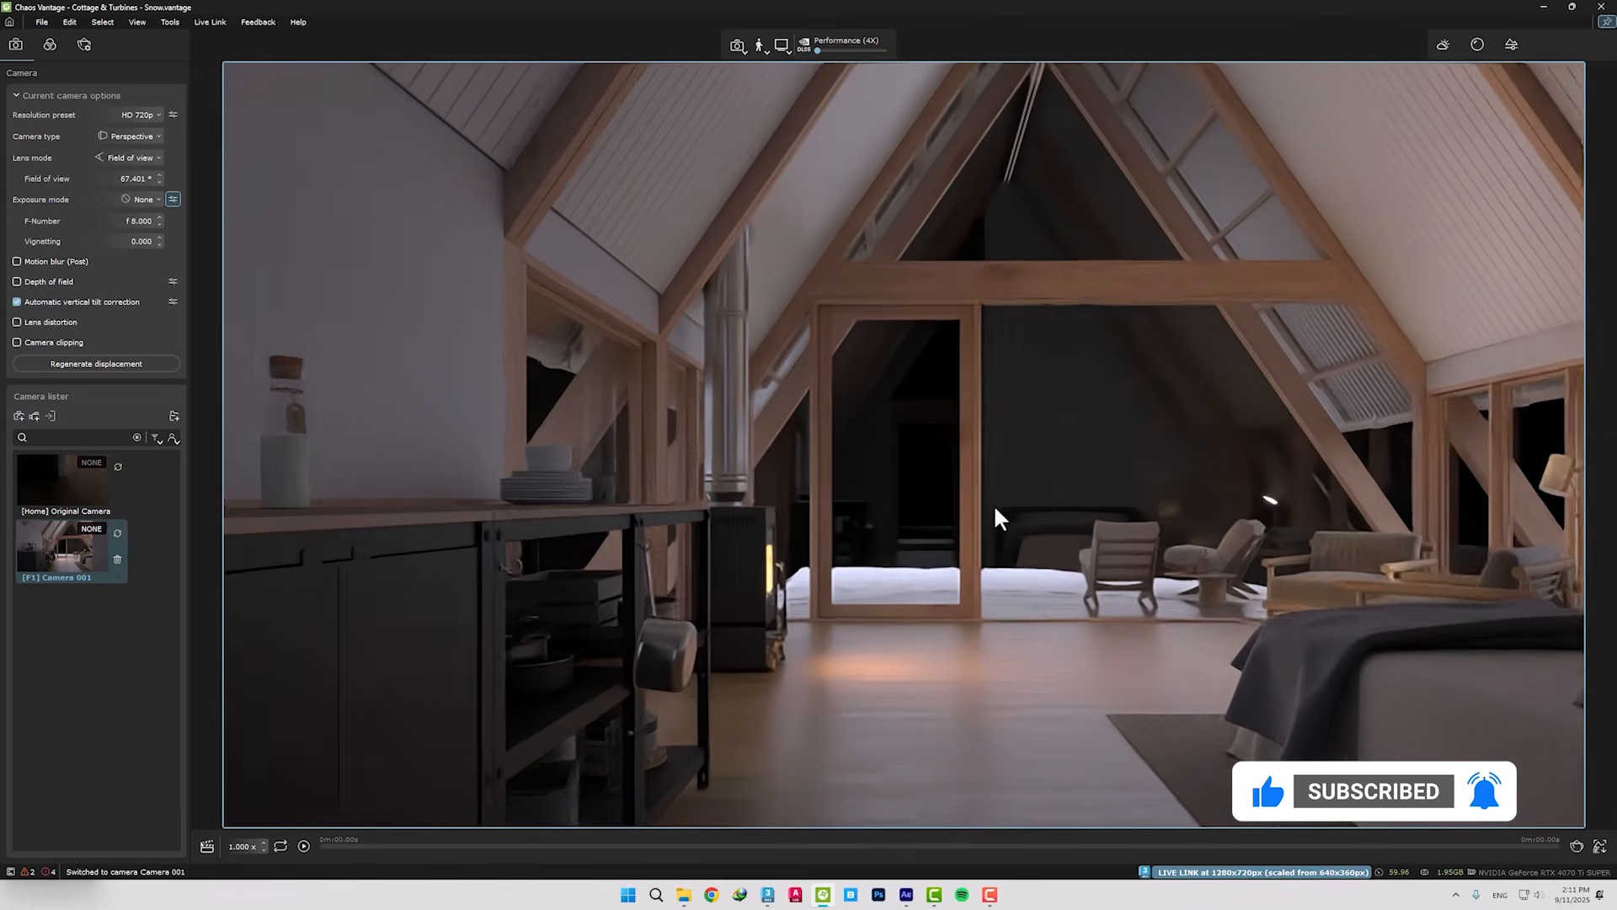
{"action": "key", "text": "w"}
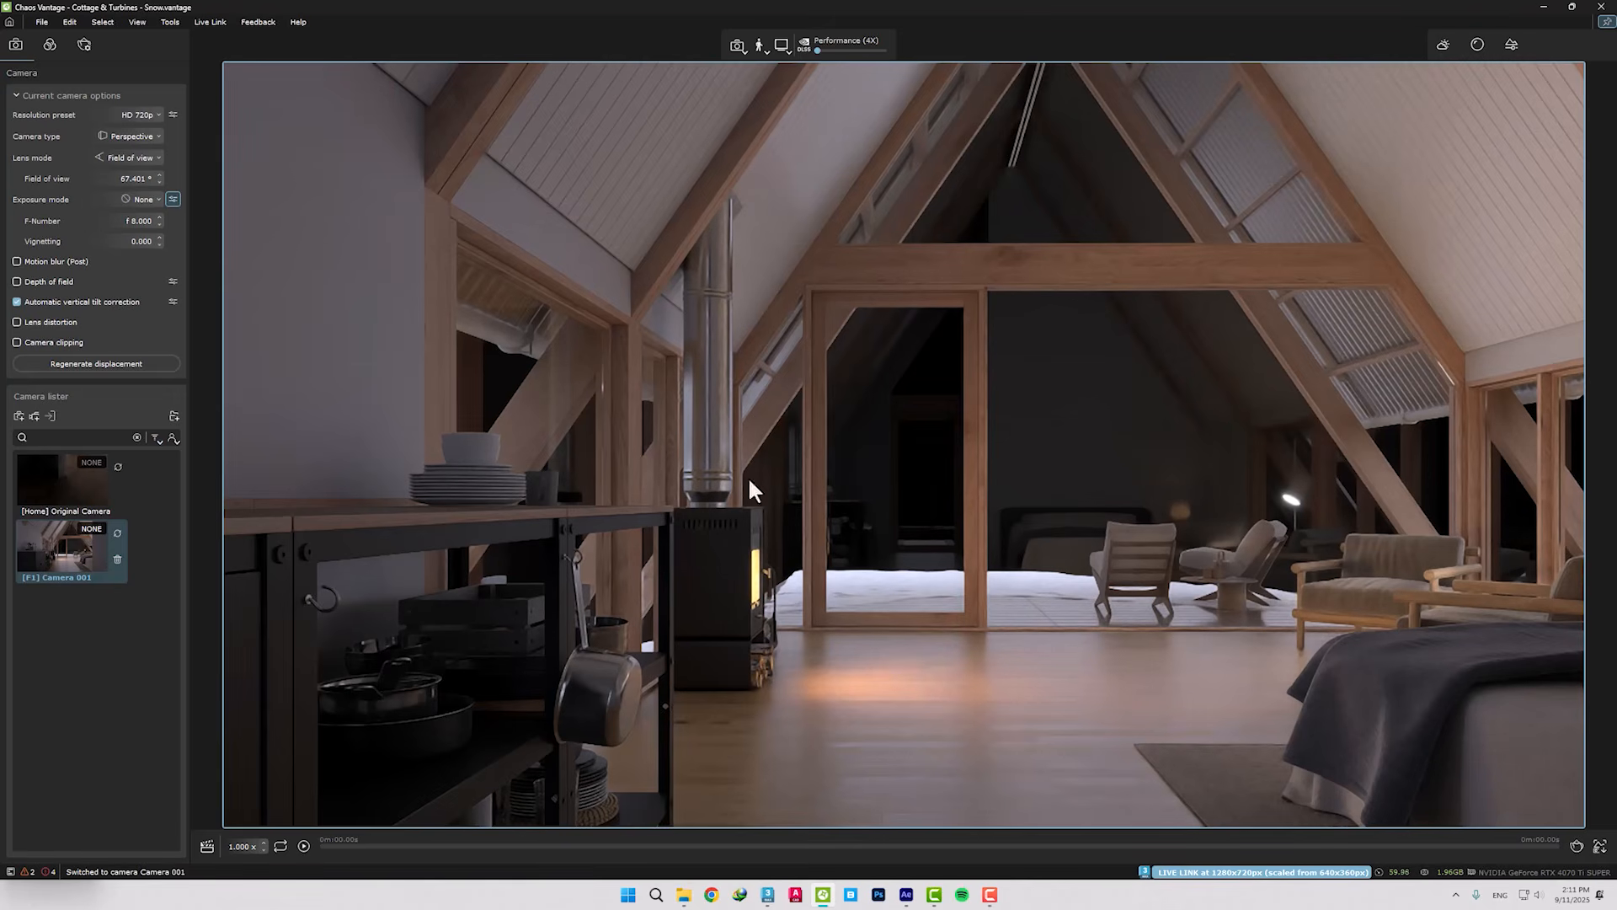
{"action": "left_click", "coordinate": [18, 417]}
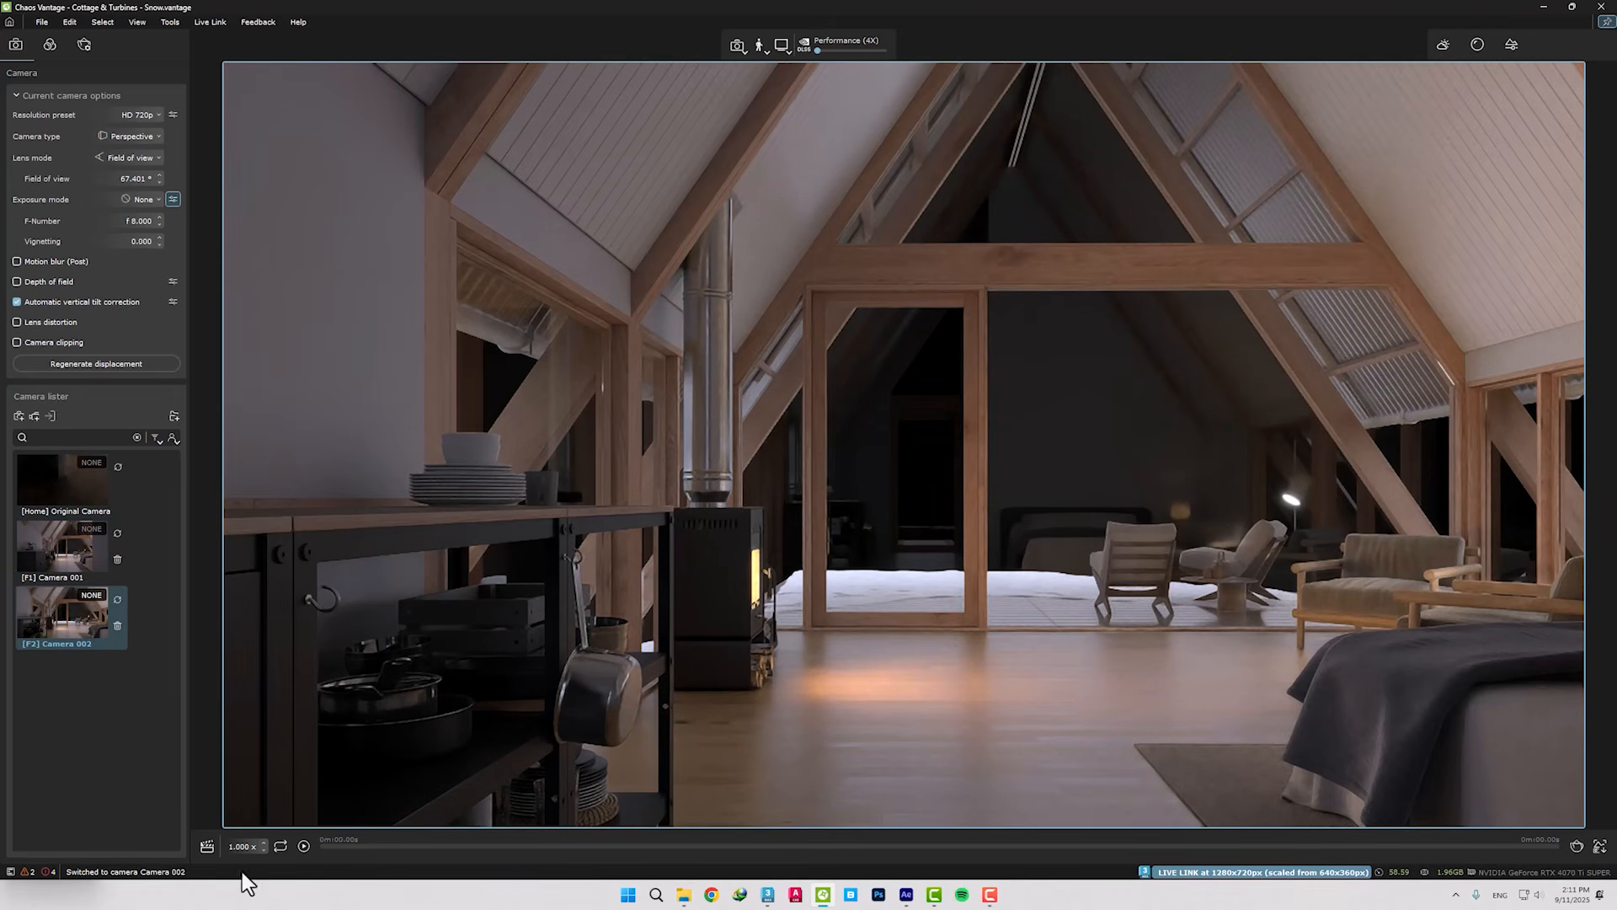
Open the animation editor and place Camera 001 and Camera 002 in sequence on the camera track.
{"action": "left_click", "coordinate": [206, 846]}
{"action": "left_click_drag", "start_coordinate": [63, 556], "coordinate": [383, 819]}
{"action": "left_click_drag", "start_coordinate": [60, 613], "coordinate": [419, 811]}
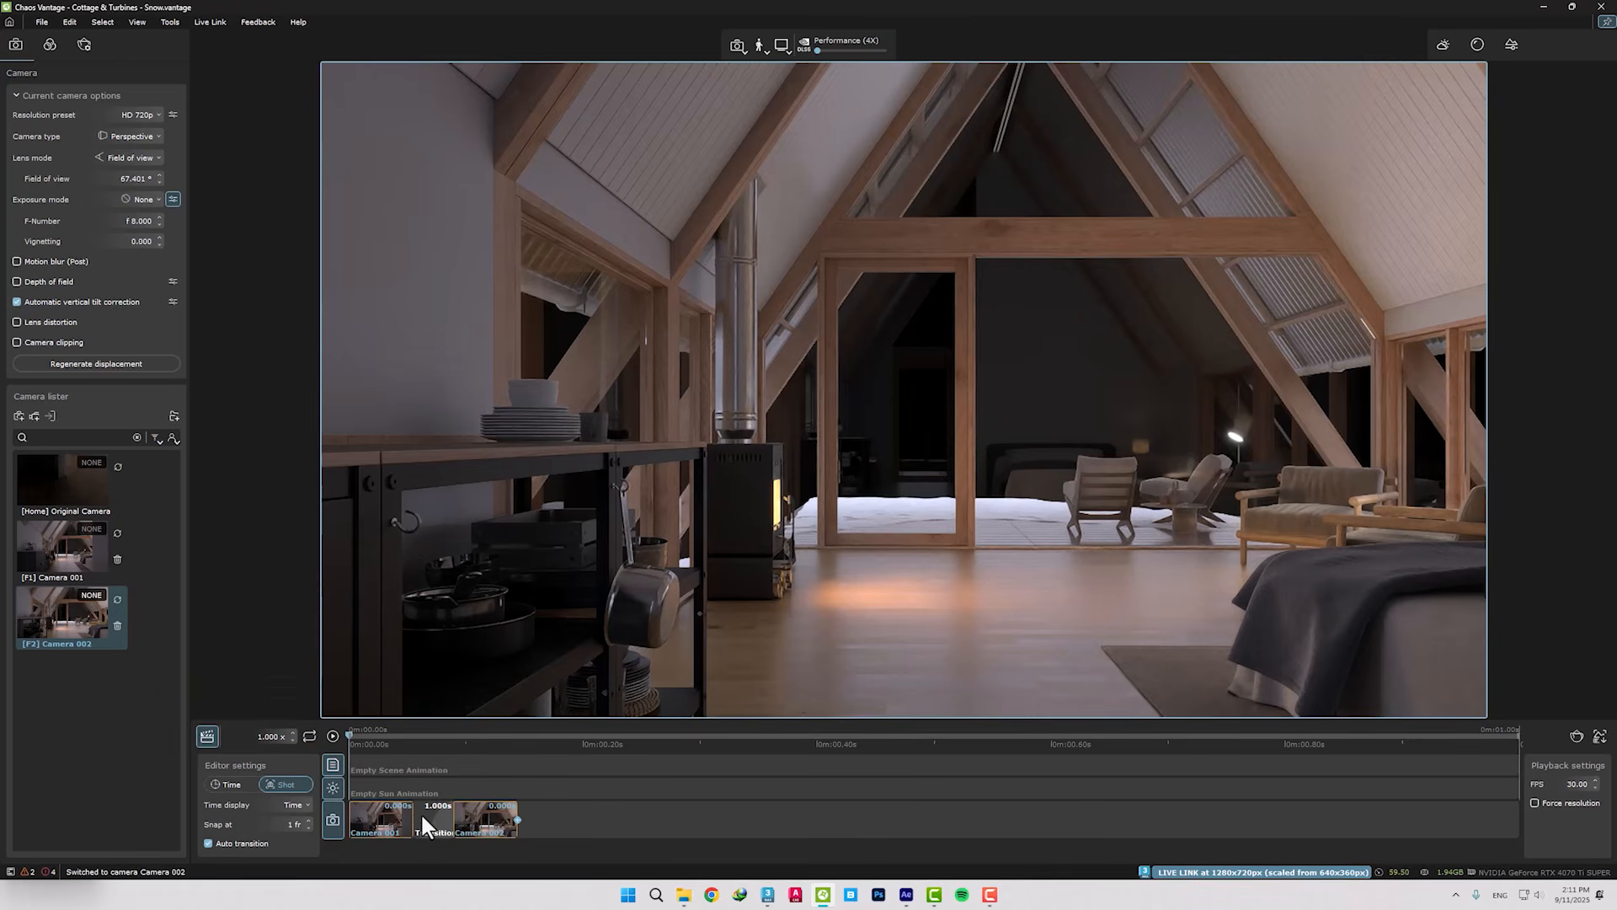
Set the transition between the two cameras to 10 seconds and play the animation.
{"action": "right_click", "coordinate": [424, 815]}
{"action": "left_click", "coordinate": [442, 743]}
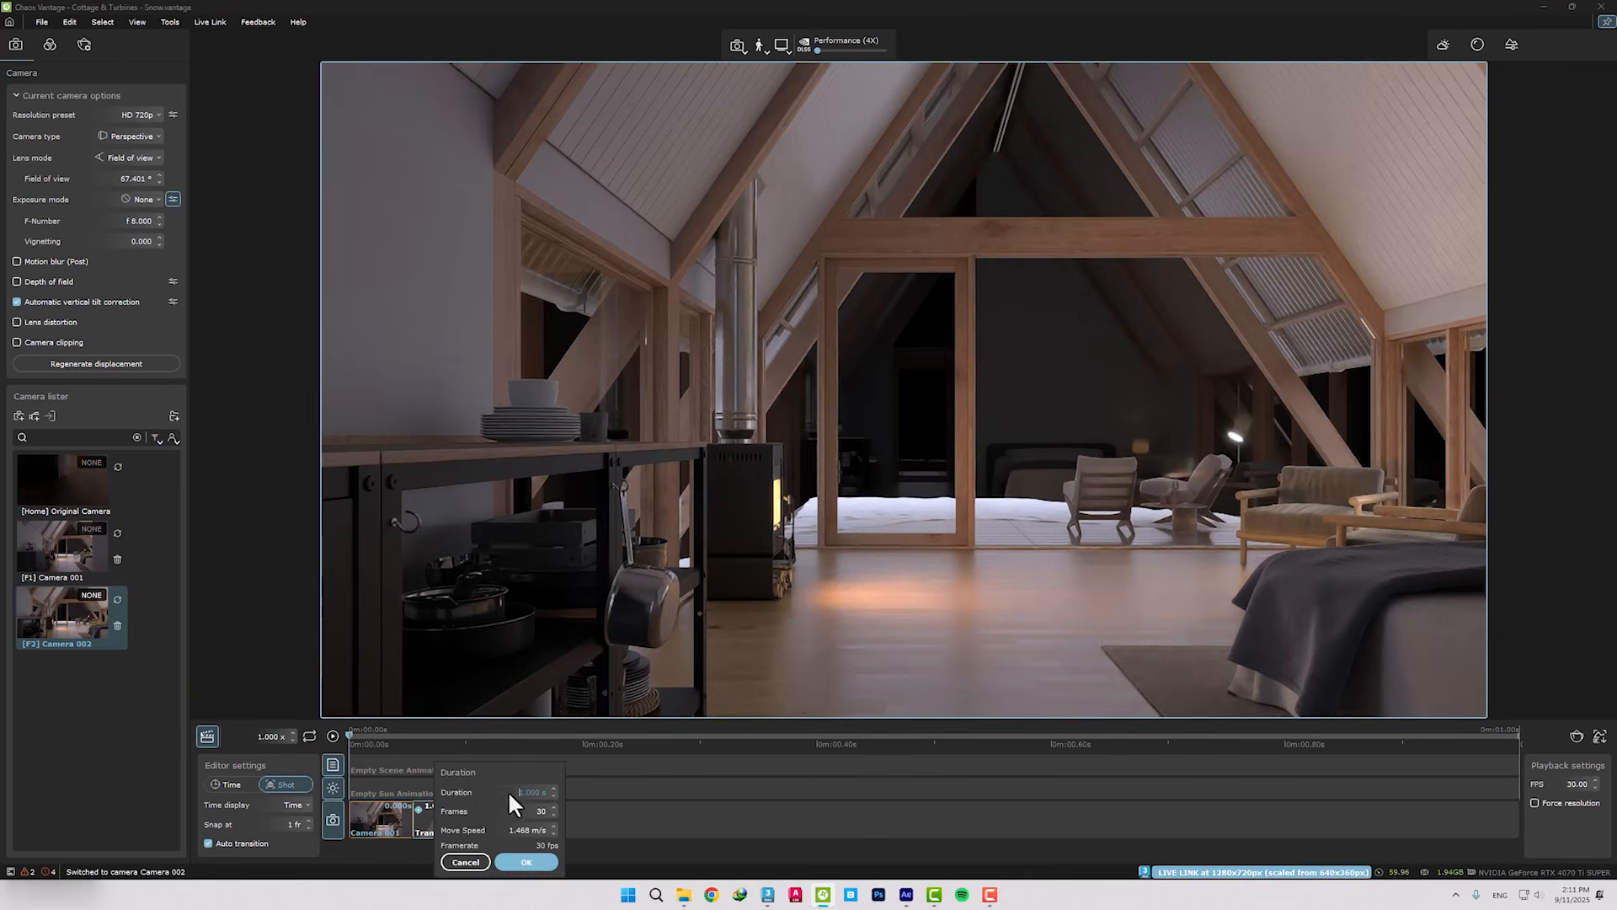
{"action": "left_click_drag", "start_coordinate": [517, 792], "coordinate": [571, 796]}
{"action": "type", "text": "10"}
{"action": "key", "text": "Return"}
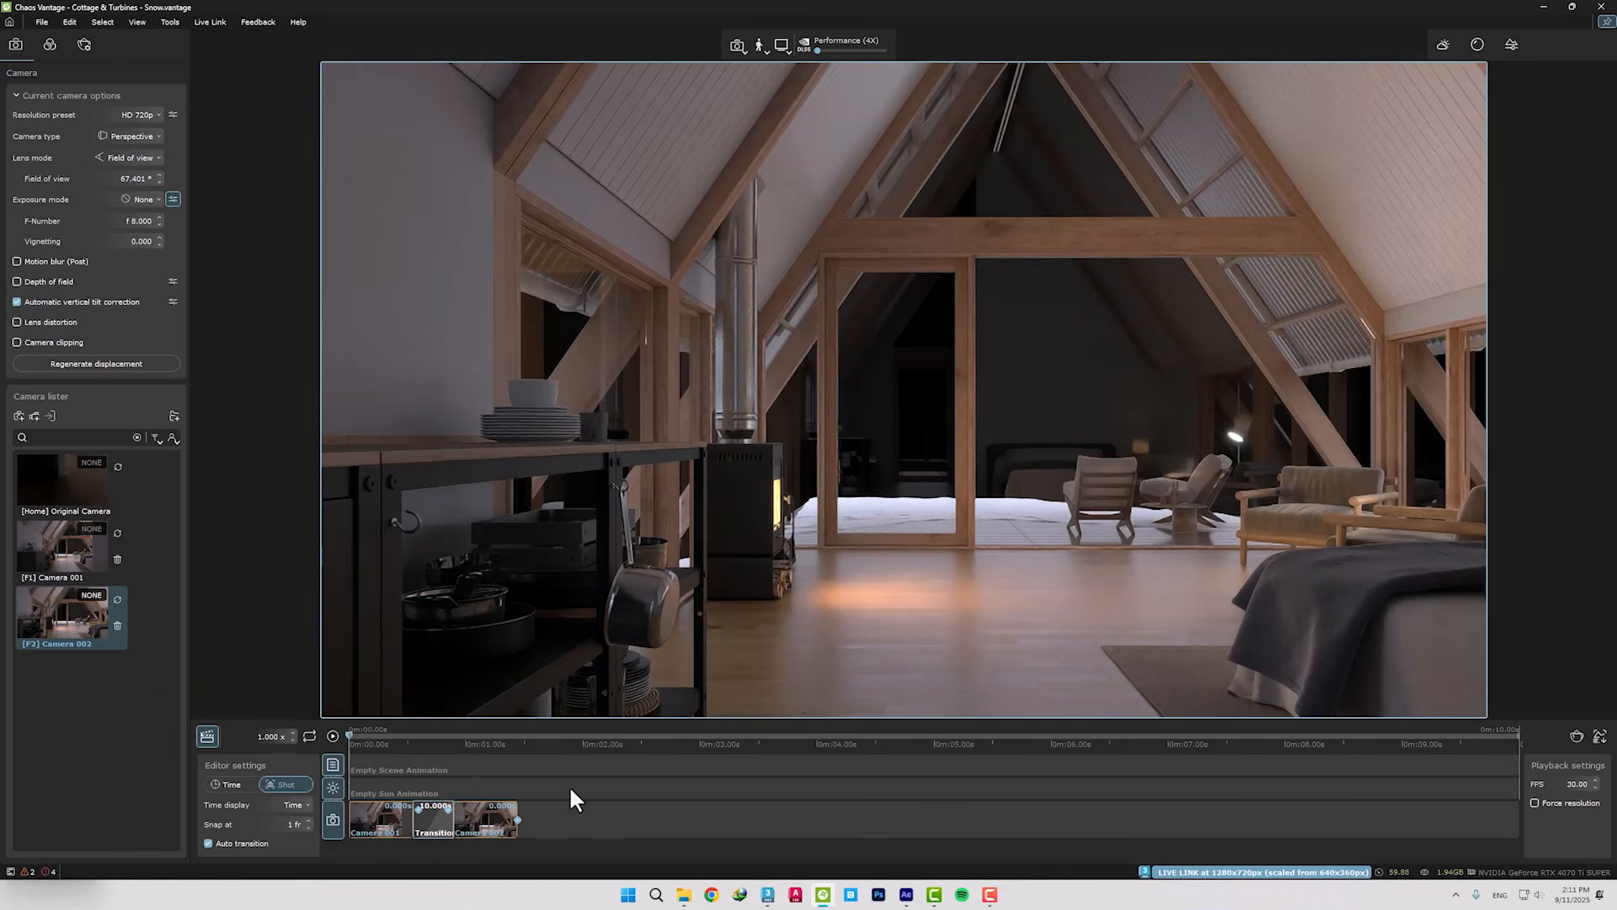
{"action": "left_click", "coordinate": [330, 733]}
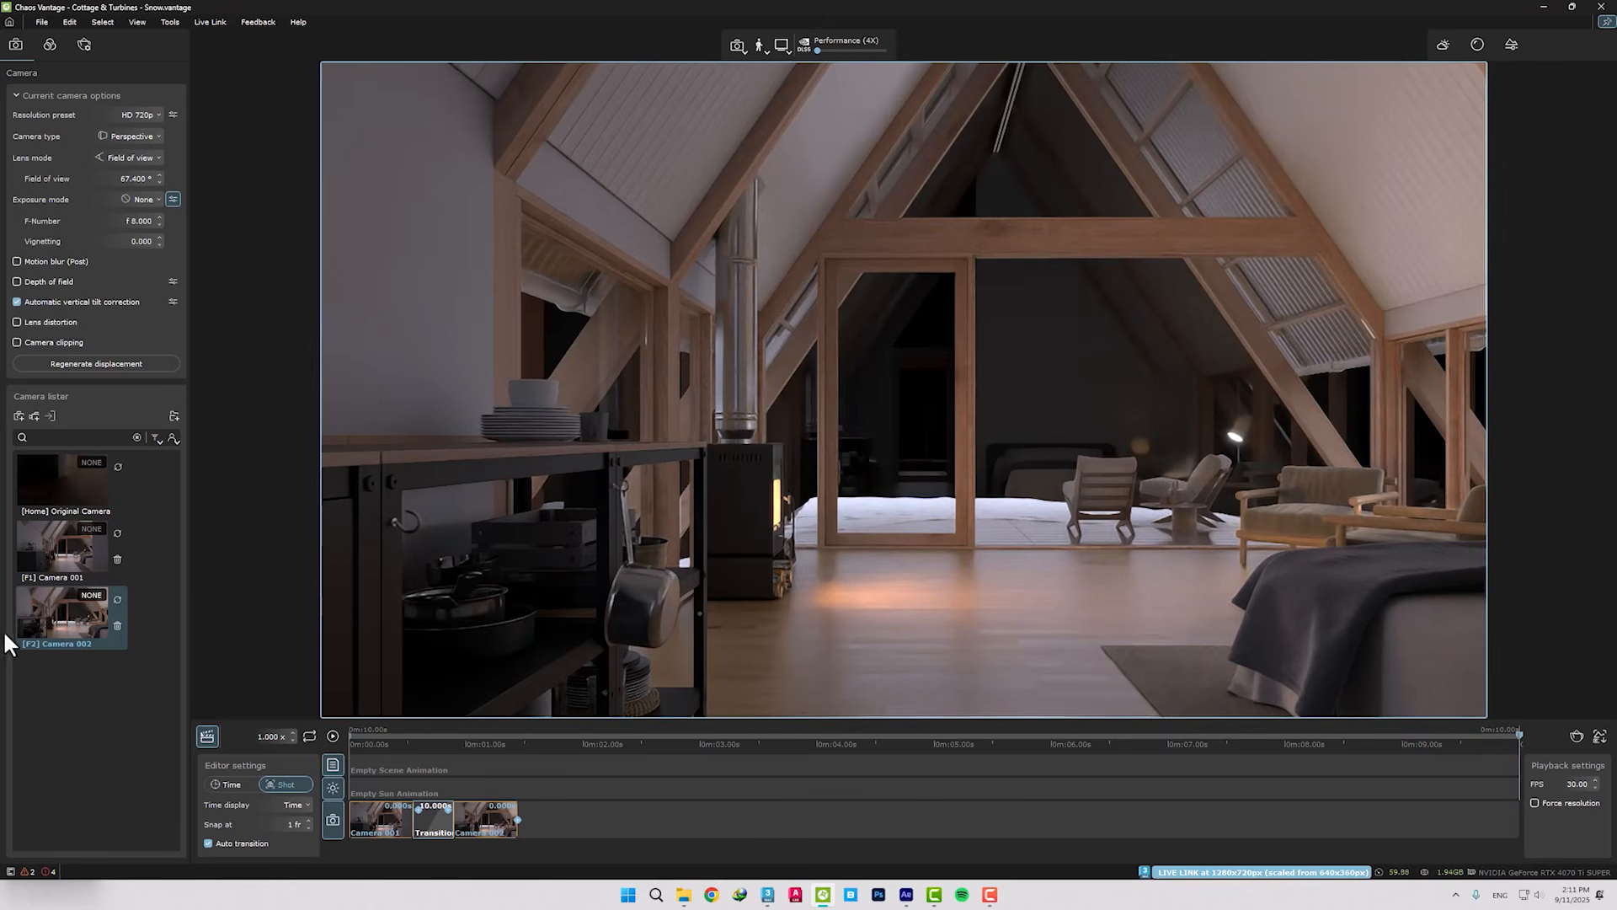
Enable depth of field for Camera 001 and set its F-Number to 1.
{"action": "left_click", "coordinate": [64, 559]}
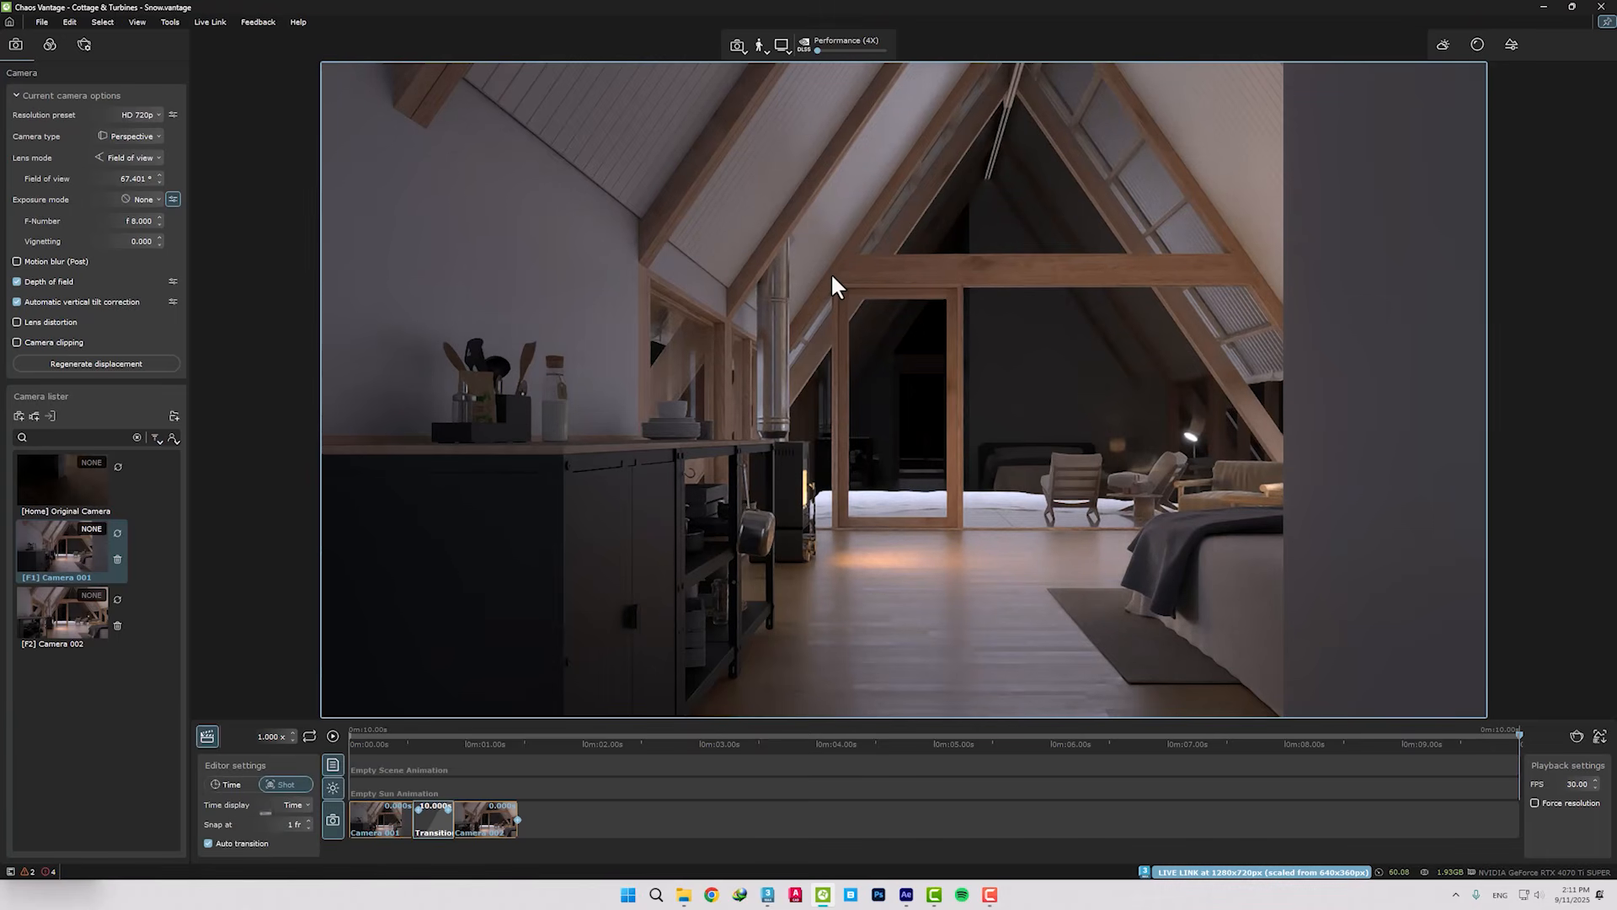
{"action": "left_click", "coordinate": [124, 220]}
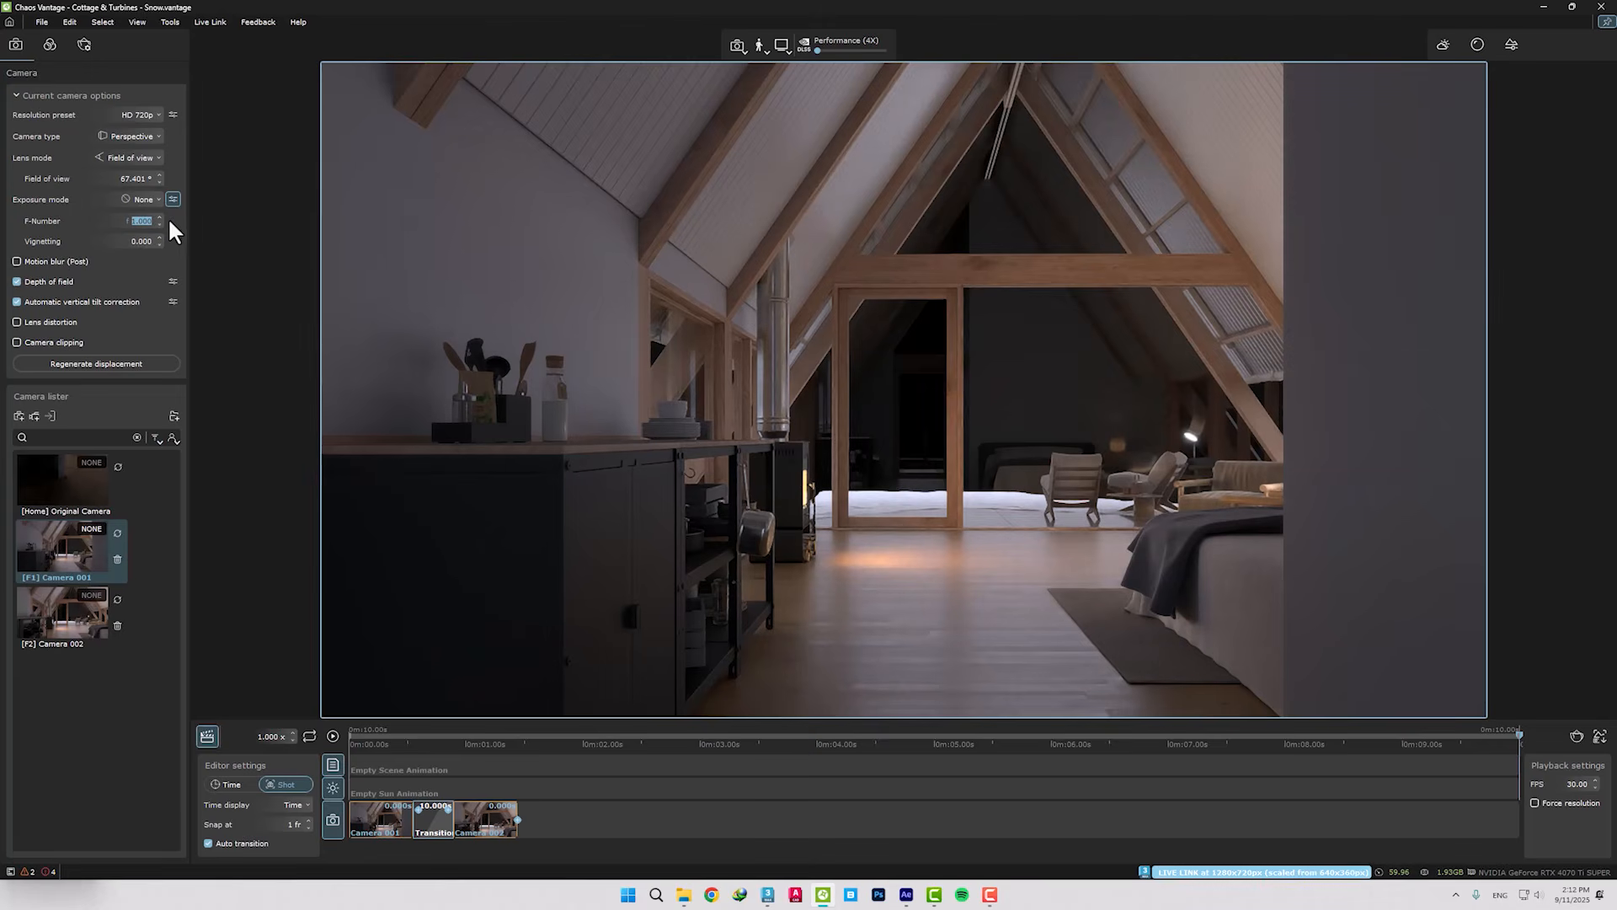
{"action": "left_click", "coordinate": [519, 565]}
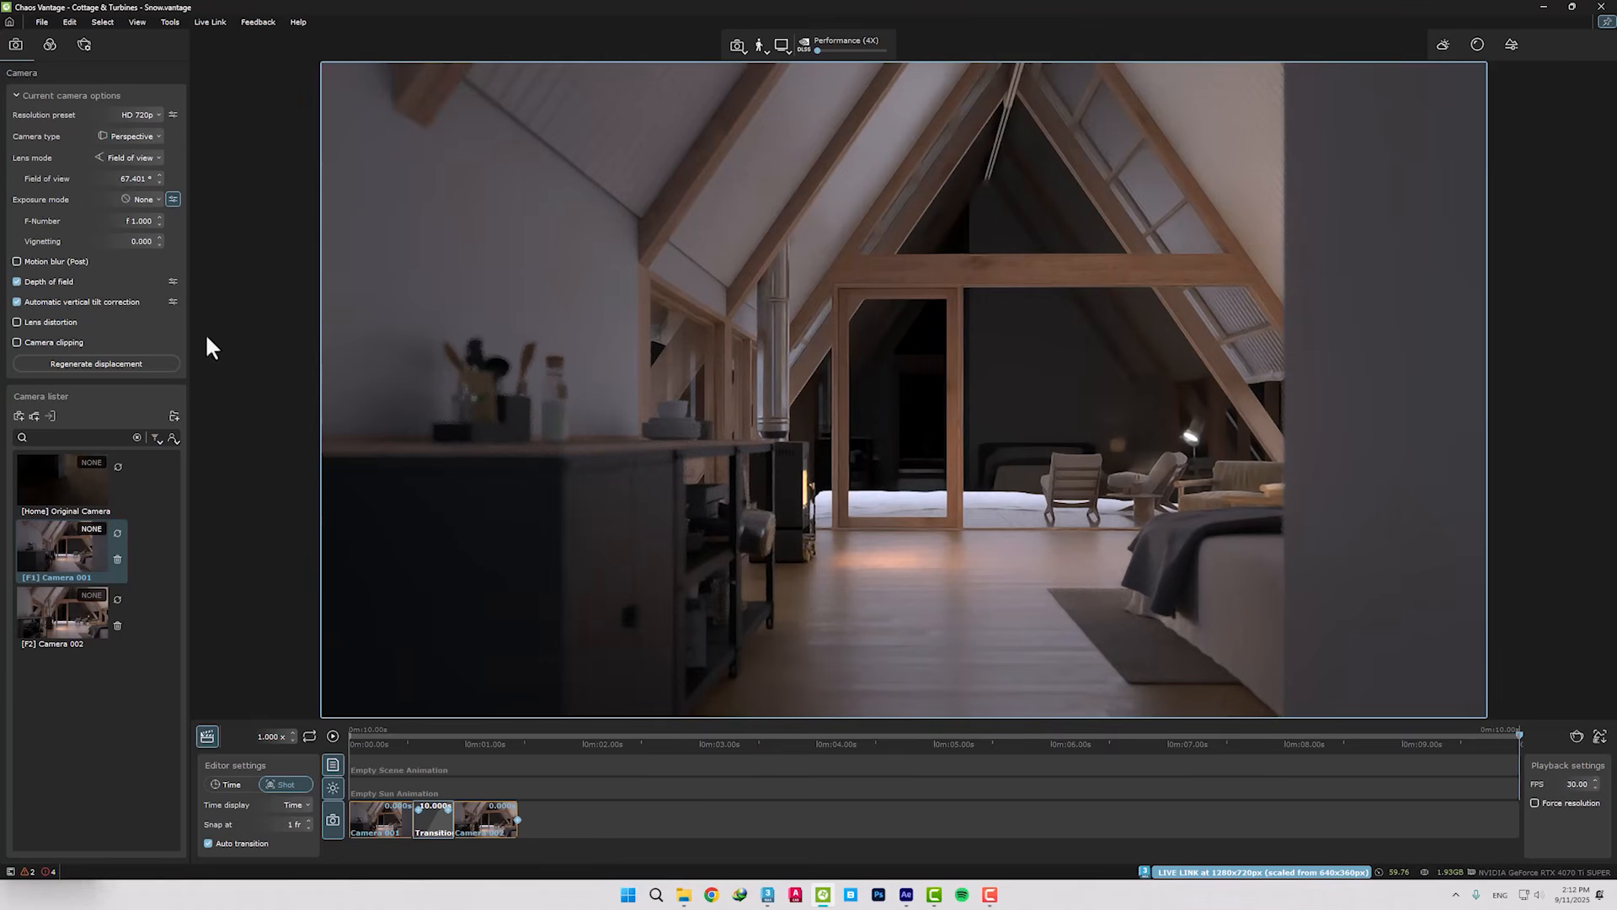
{"action": "left_click", "coordinate": [135, 220]}
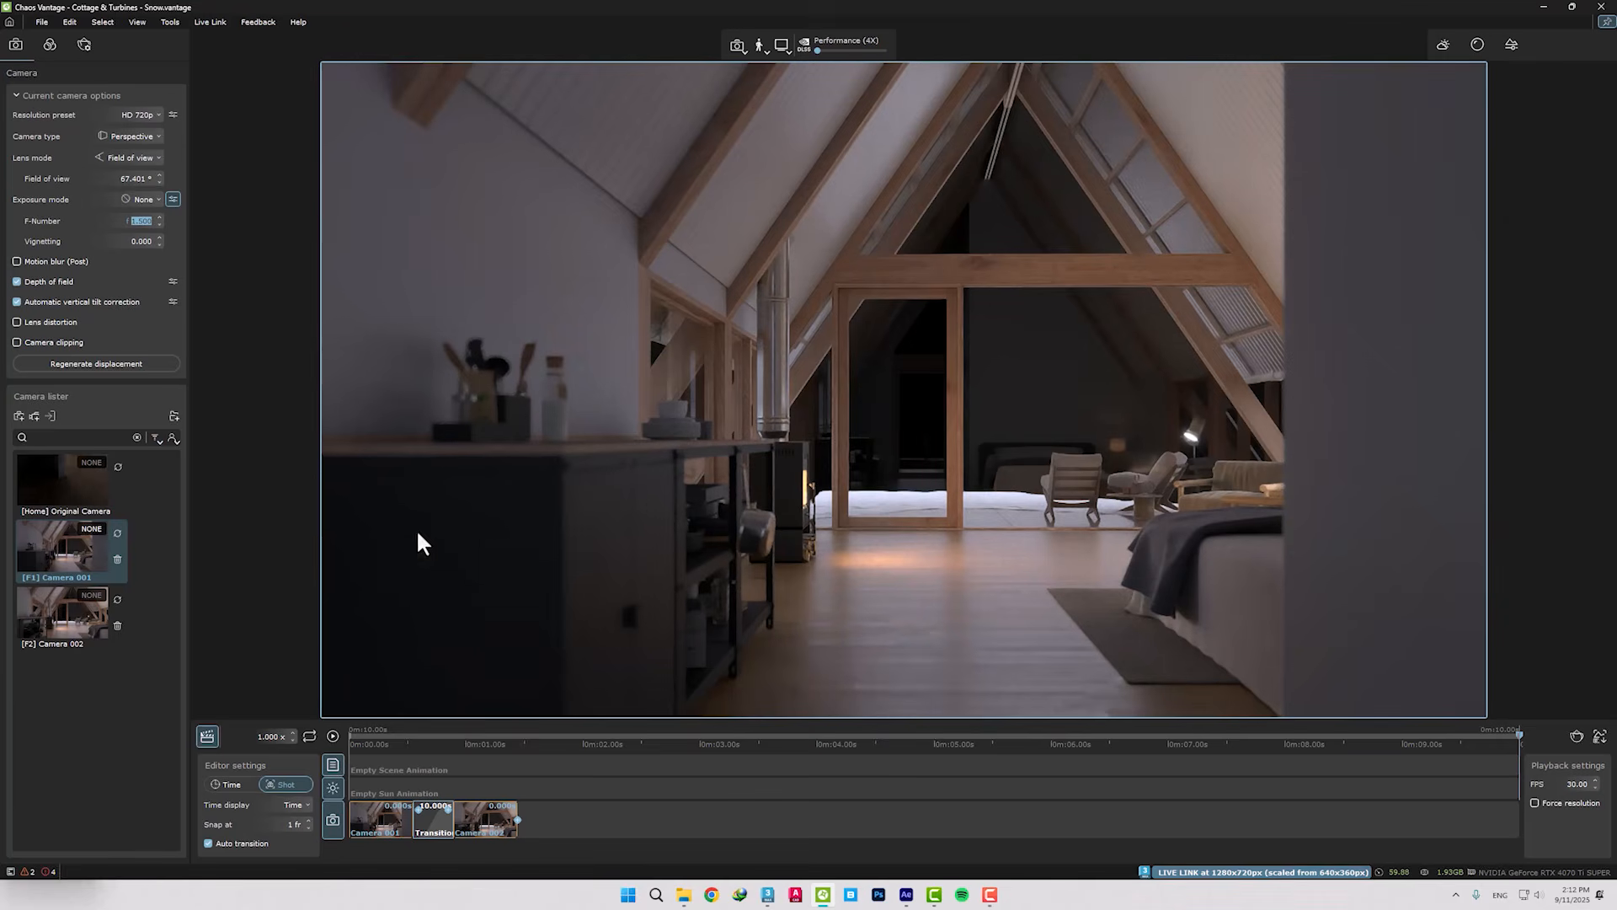
Set Camera 002 to use depth of field with an F-Number of 1.5 and update the saved camera.
{"action": "left_click", "coordinate": [73, 618]}
{"action": "left_click", "coordinate": [139, 221]}
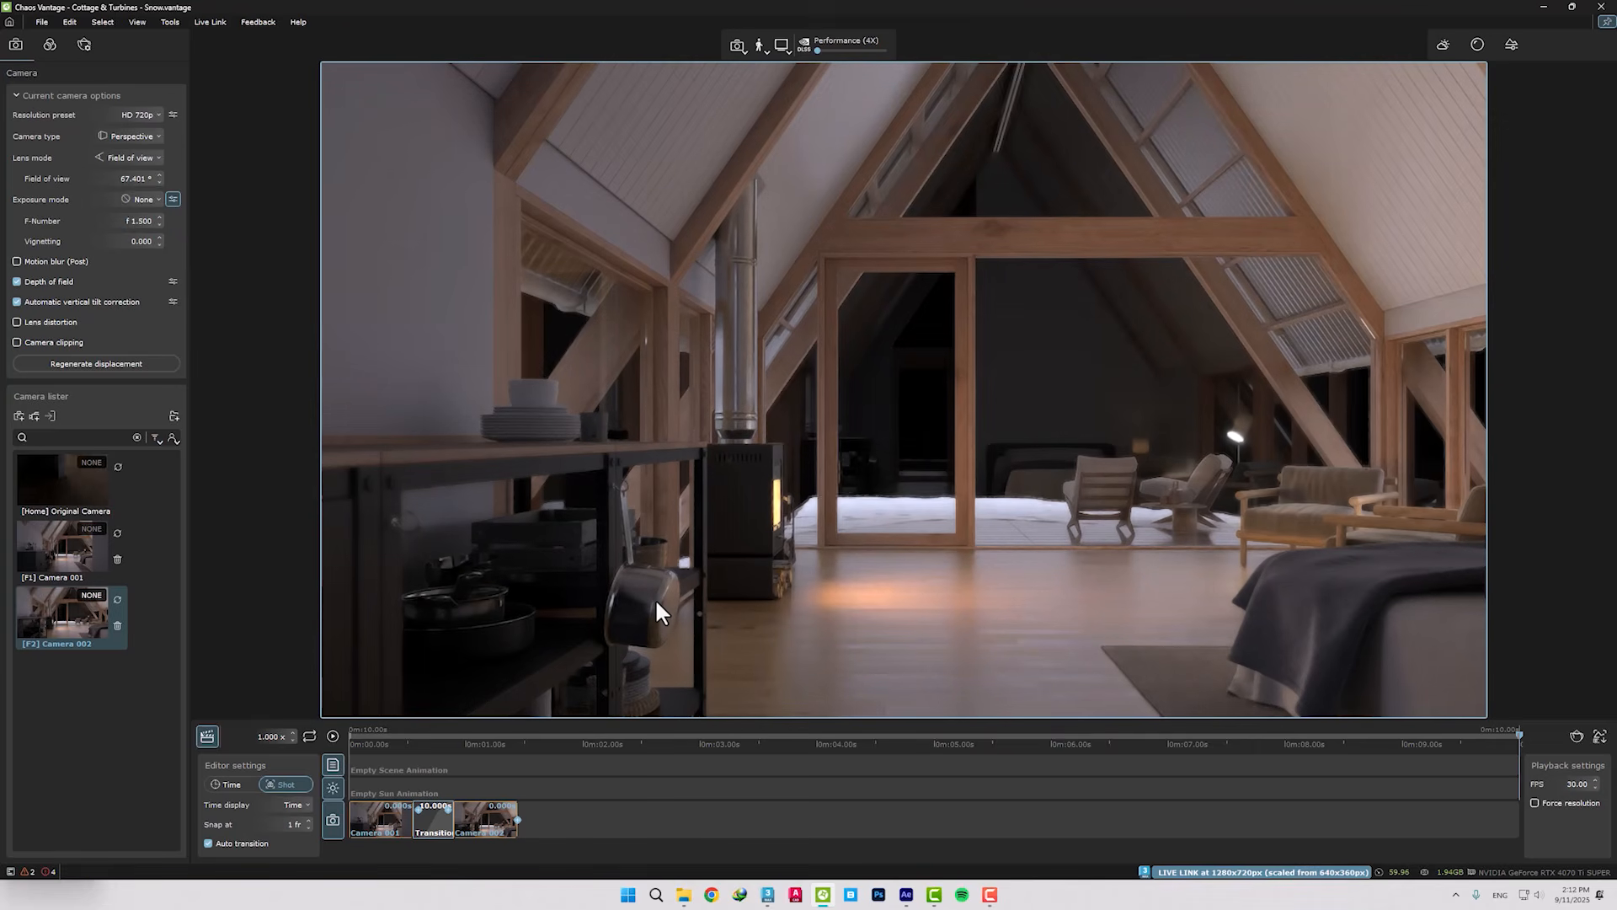
{"action": "left_click", "coordinate": [118, 599]}
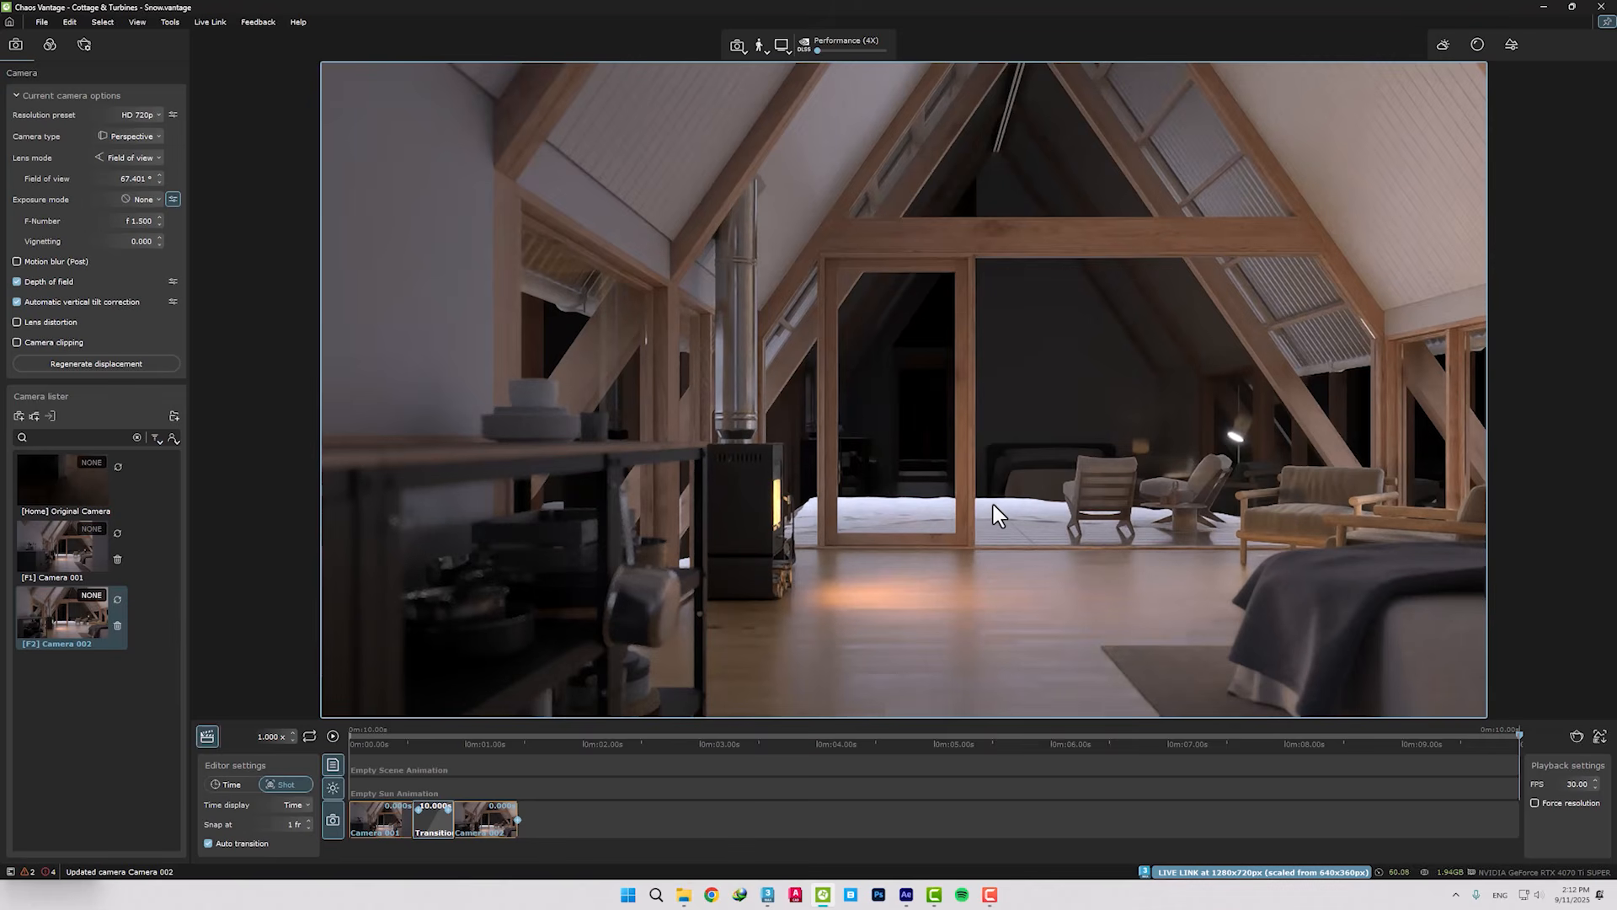
Pause the live rendering and go to the Data folder on the Desktop in File Explorer.
{"action": "key", "text": "space"}
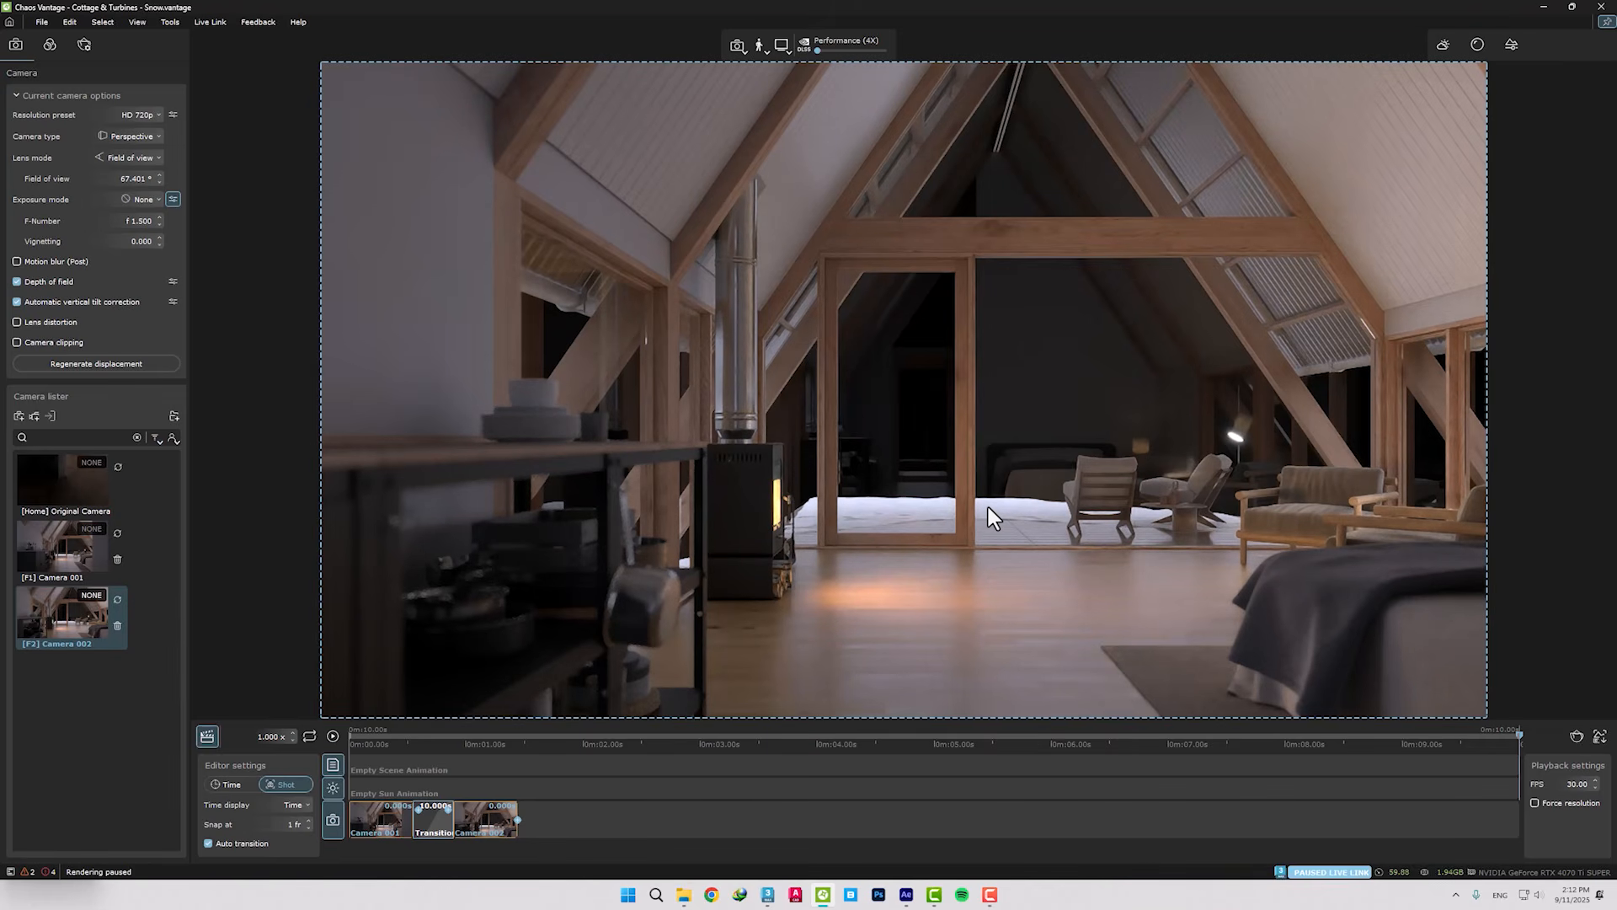
{"action": "left_click", "coordinate": [1547, 9]}
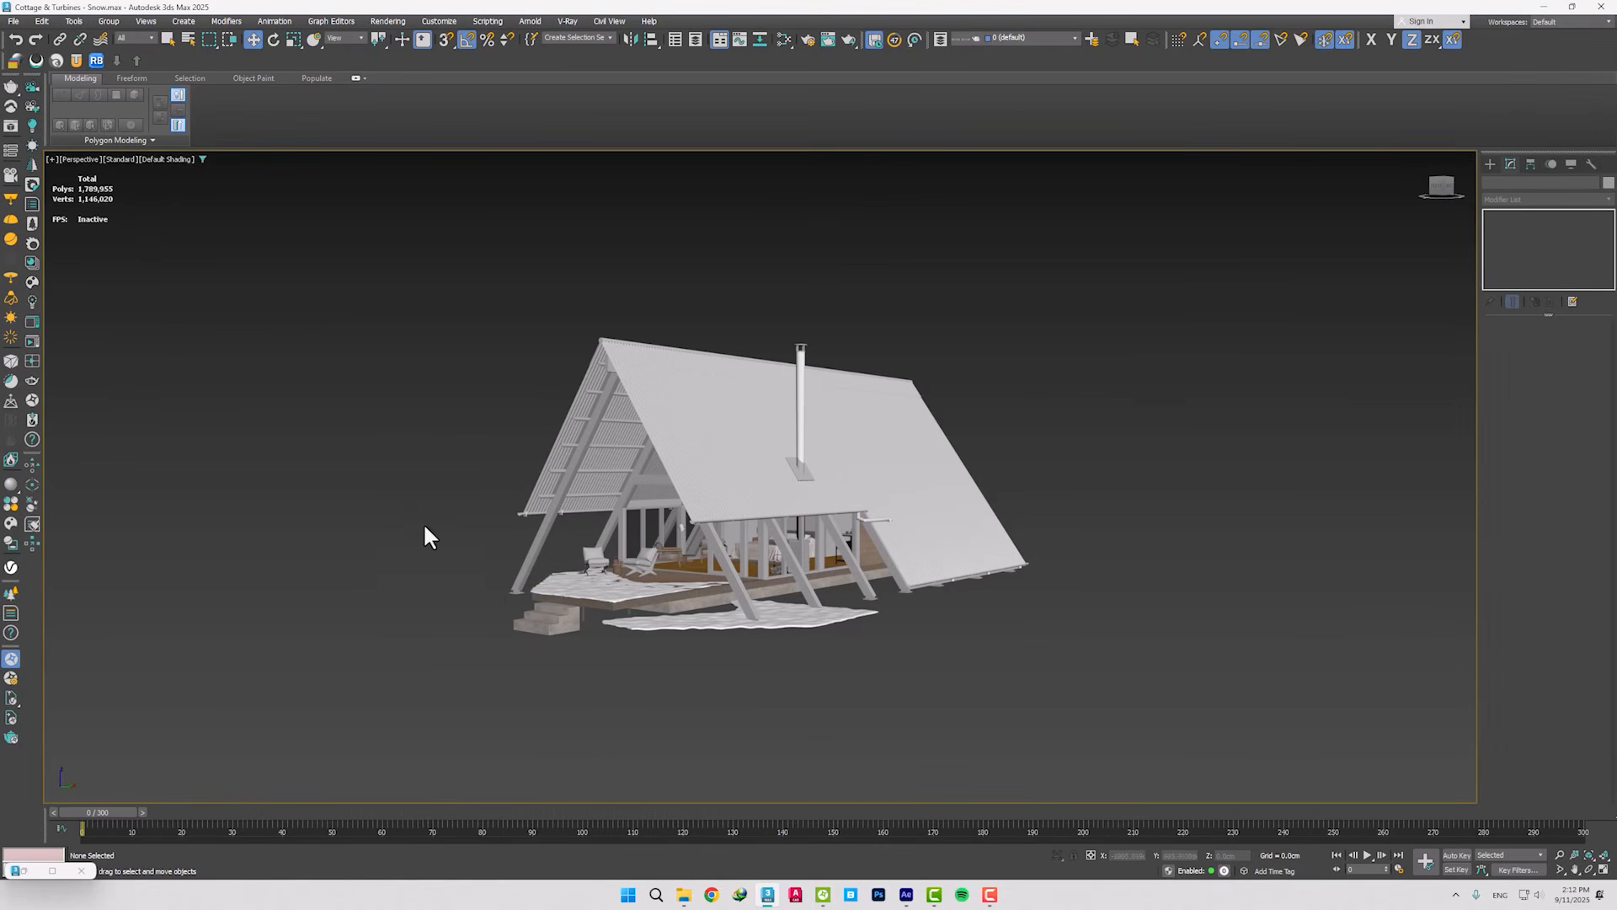
{"action": "left_click", "coordinate": [683, 896]}
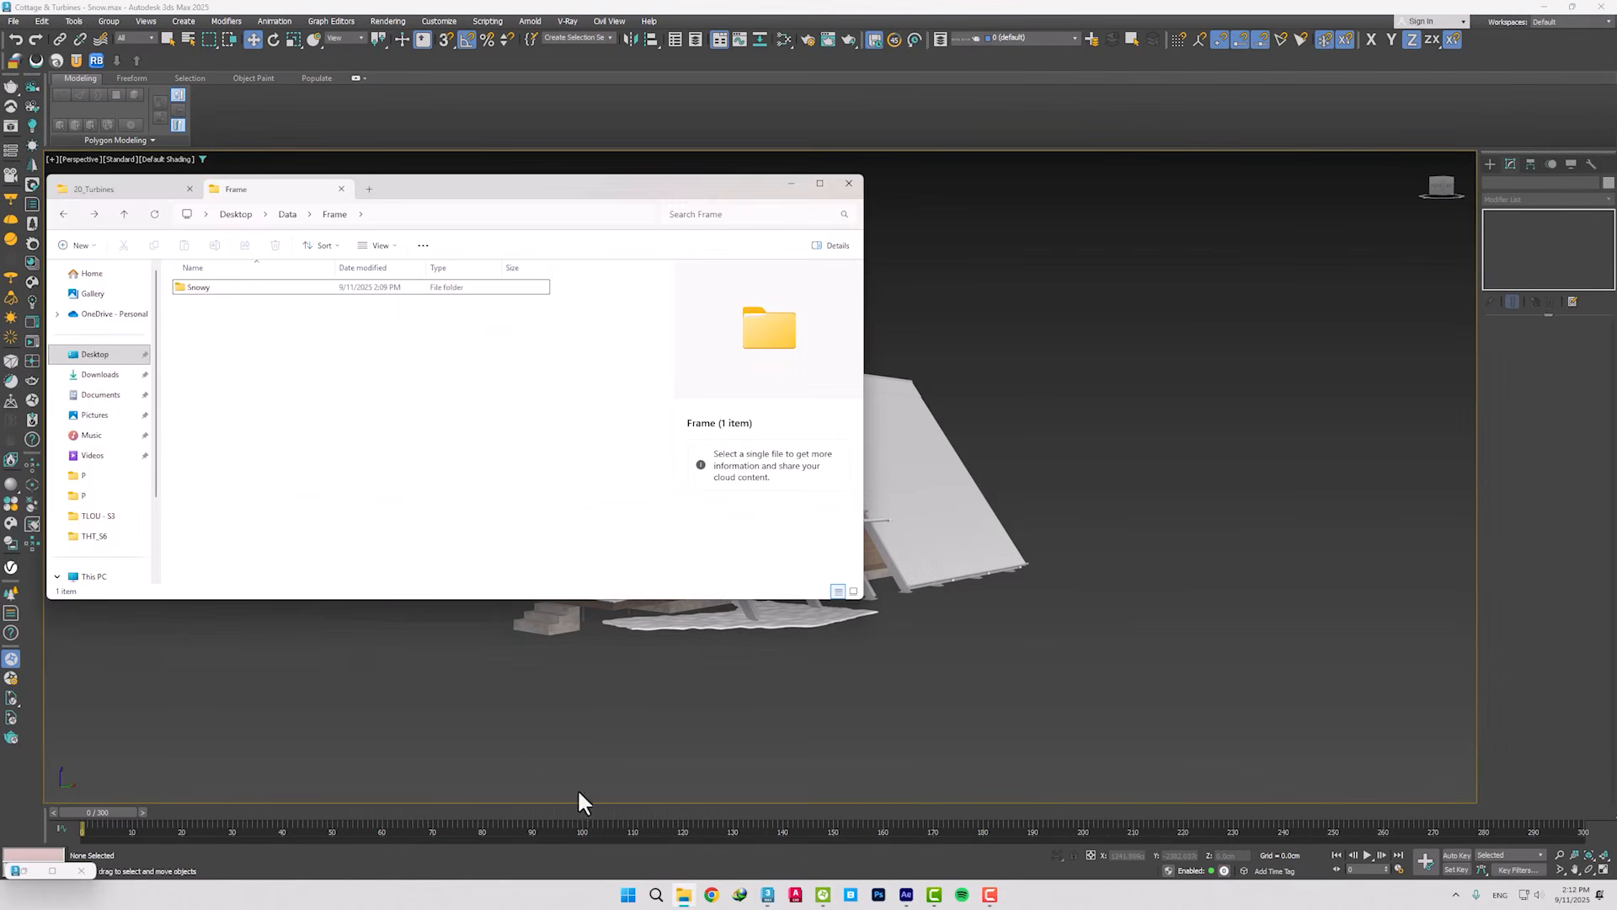
{"action": "left_click", "coordinate": [64, 214]}
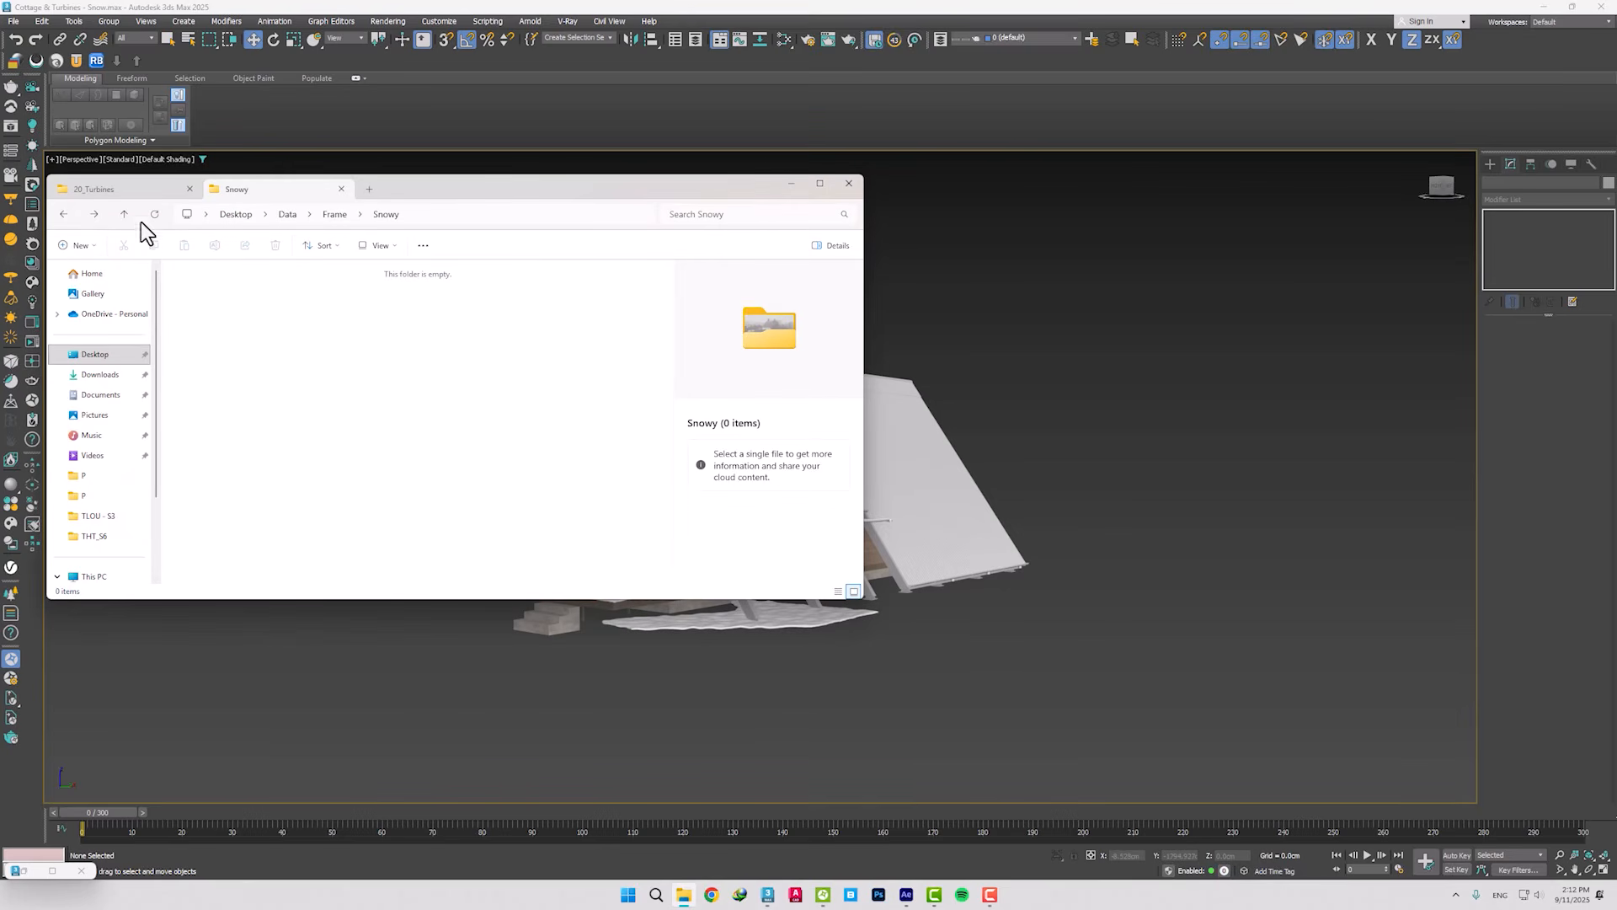
{"action": "left_click", "coordinate": [65, 214]}
{"action": "left_click", "coordinate": [65, 215]}
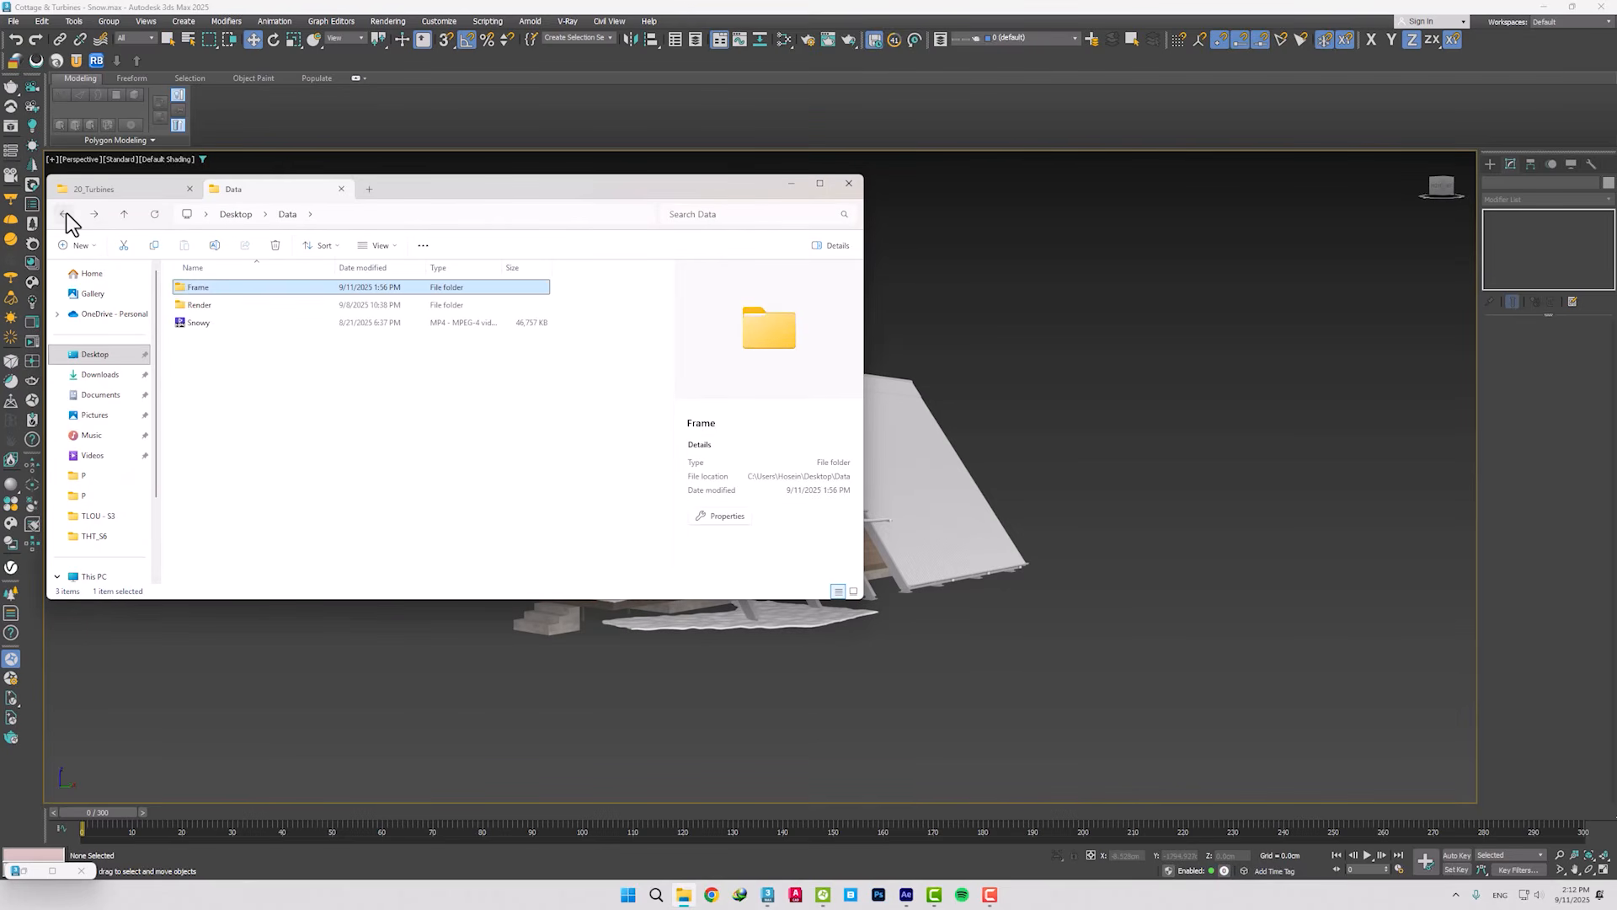
Preview the Snowy background video in full screen and close the player.
{"action": "double_click", "coordinate": [212, 322]}
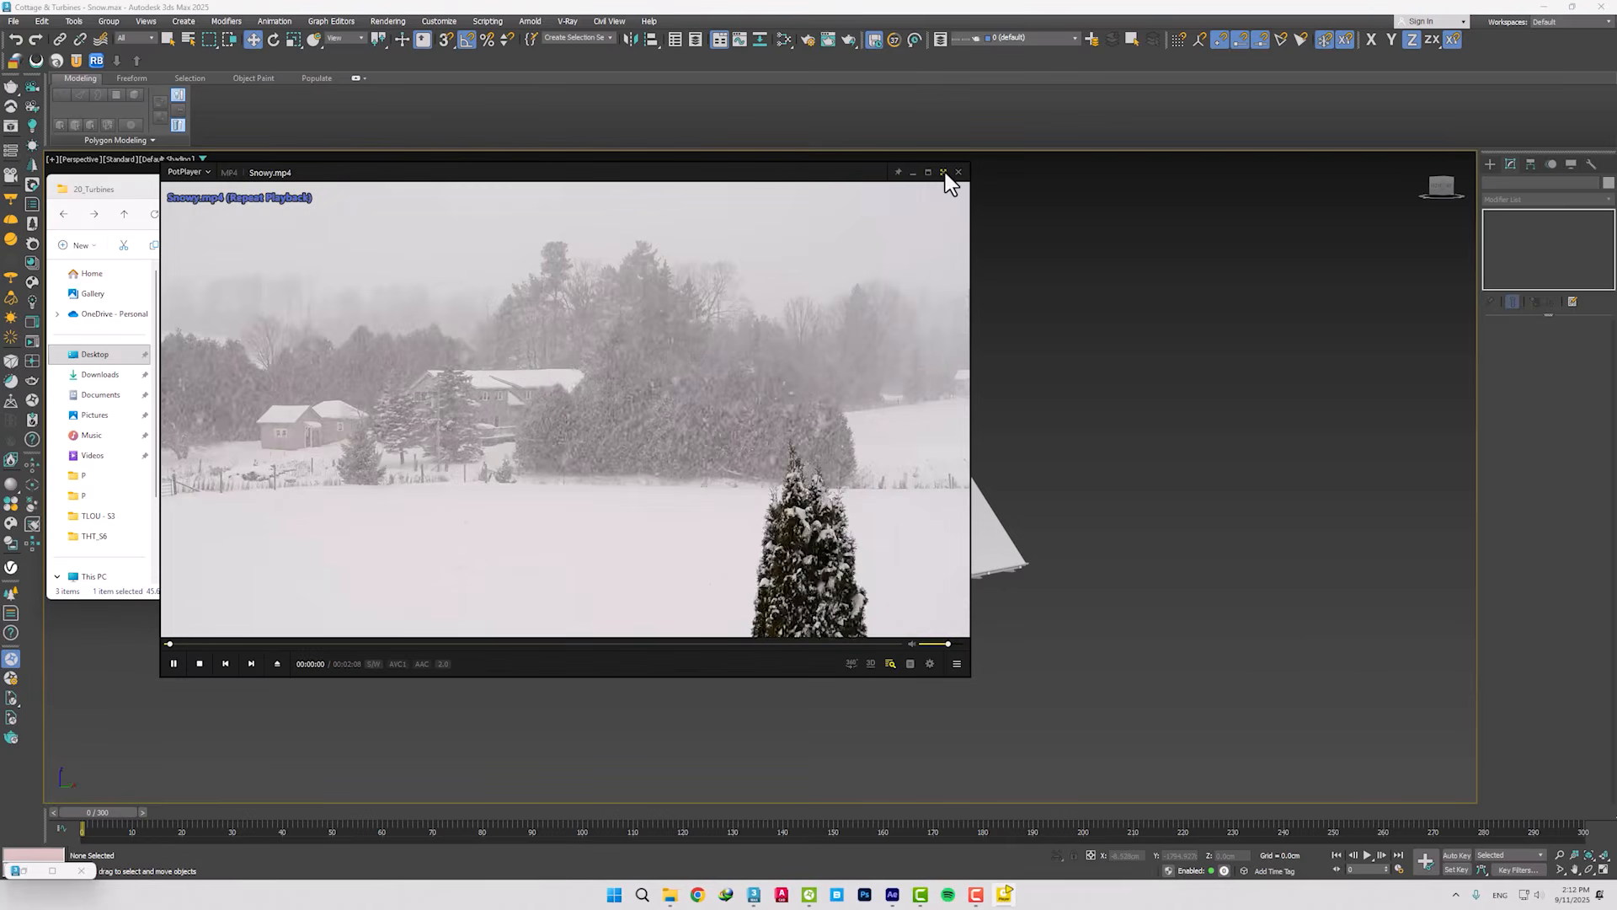
{"action": "double_click", "coordinate": [947, 179]}
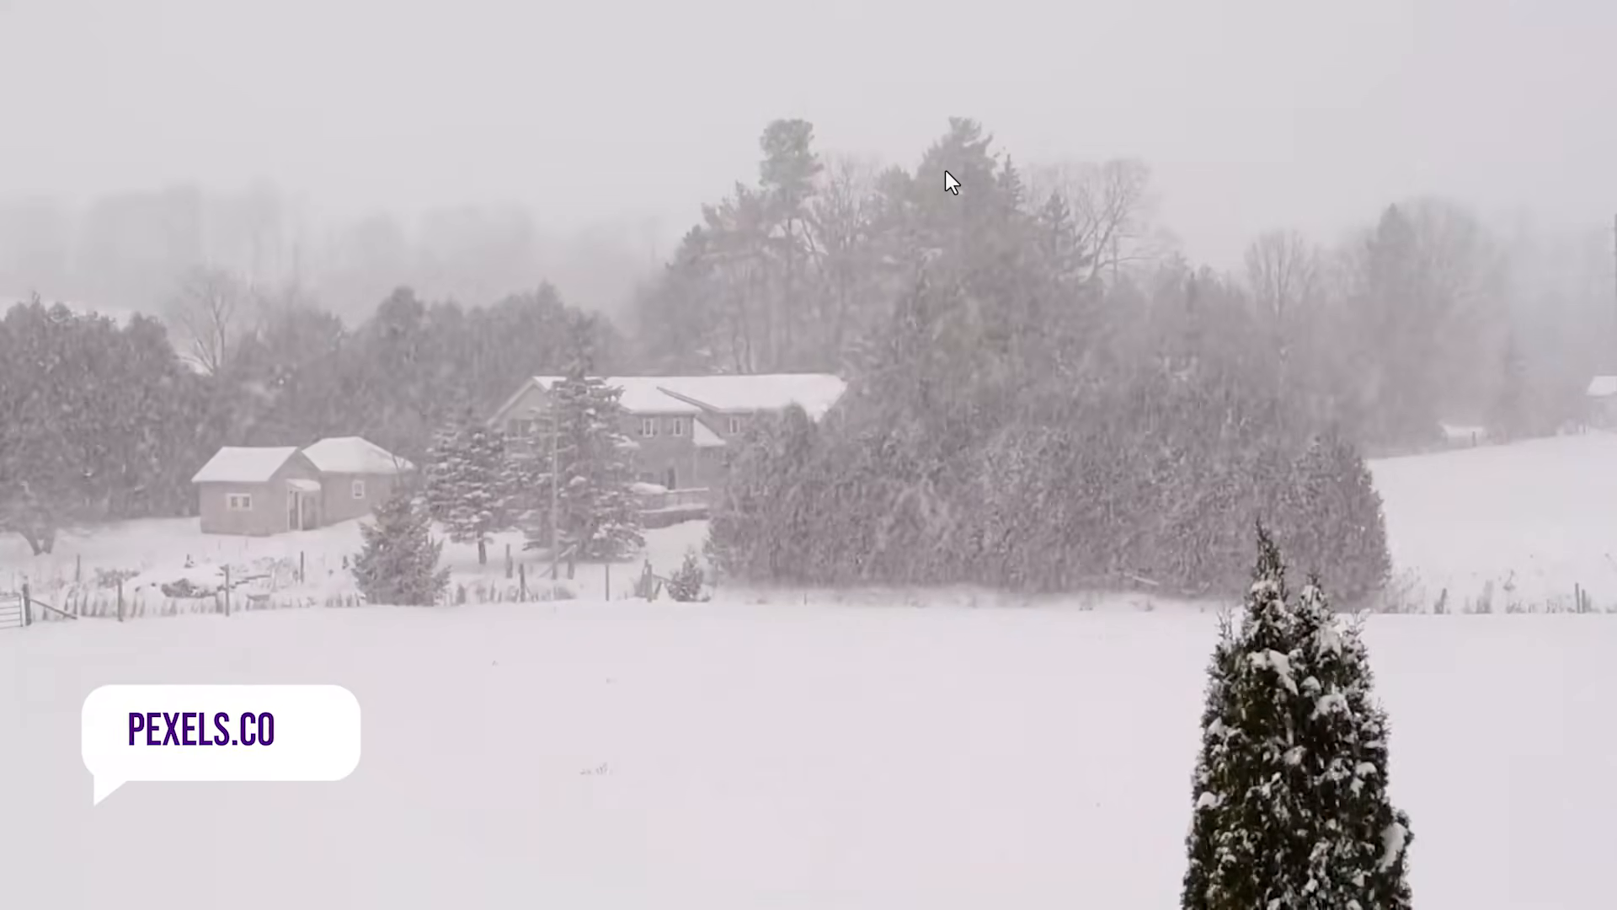
{"action": "double_click", "coordinate": [946, 170]}
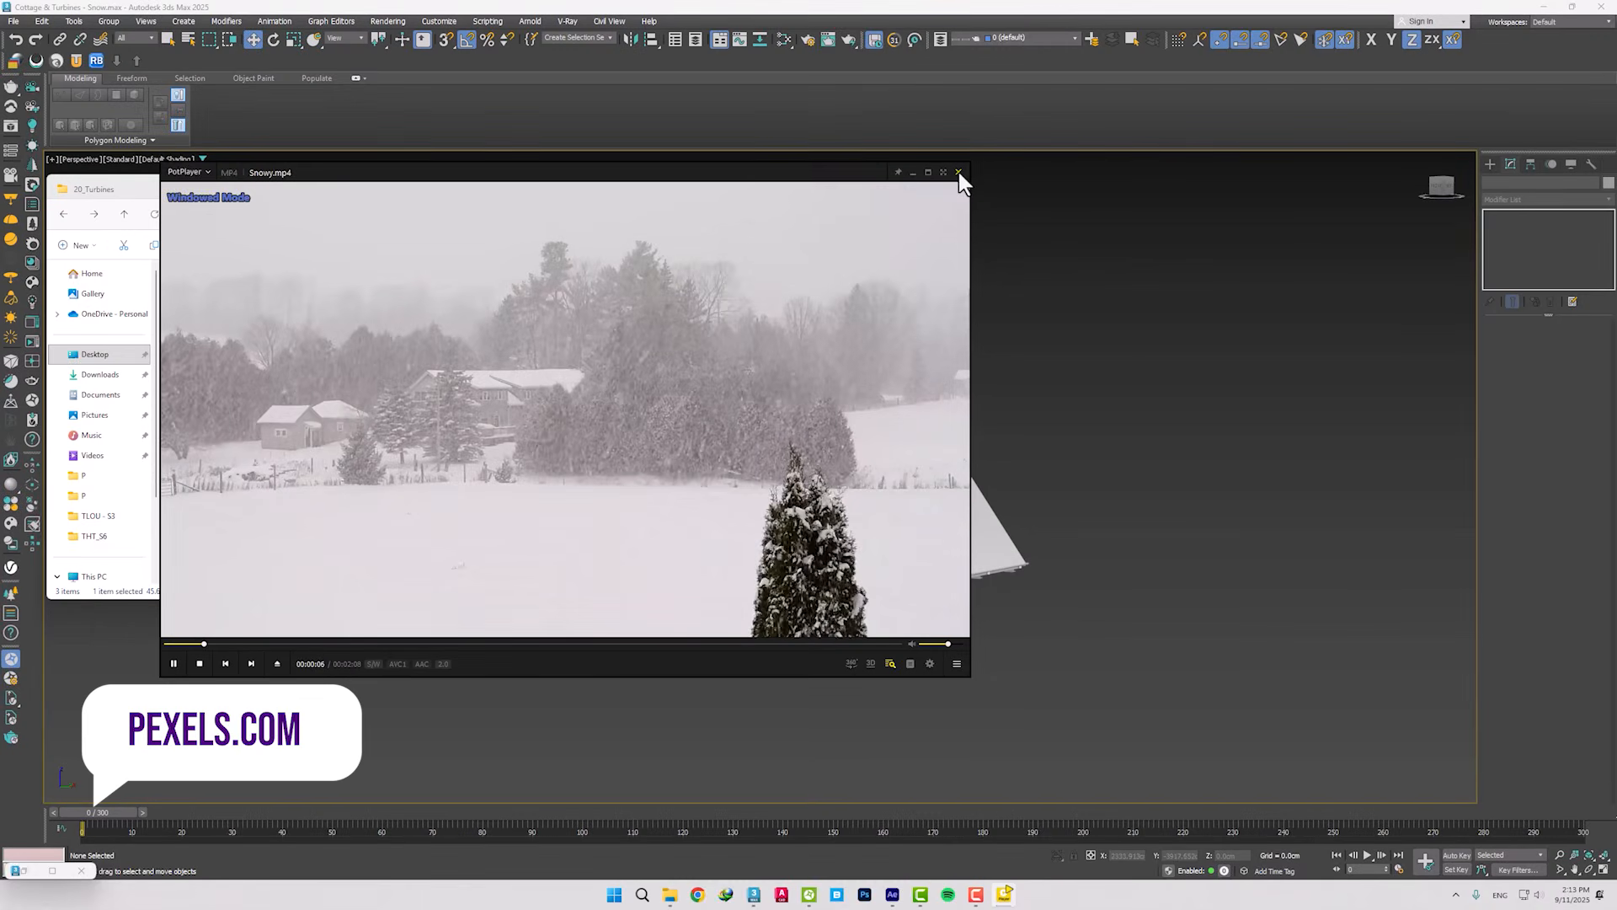
{"action": "left_click", "coordinate": [959, 172]}
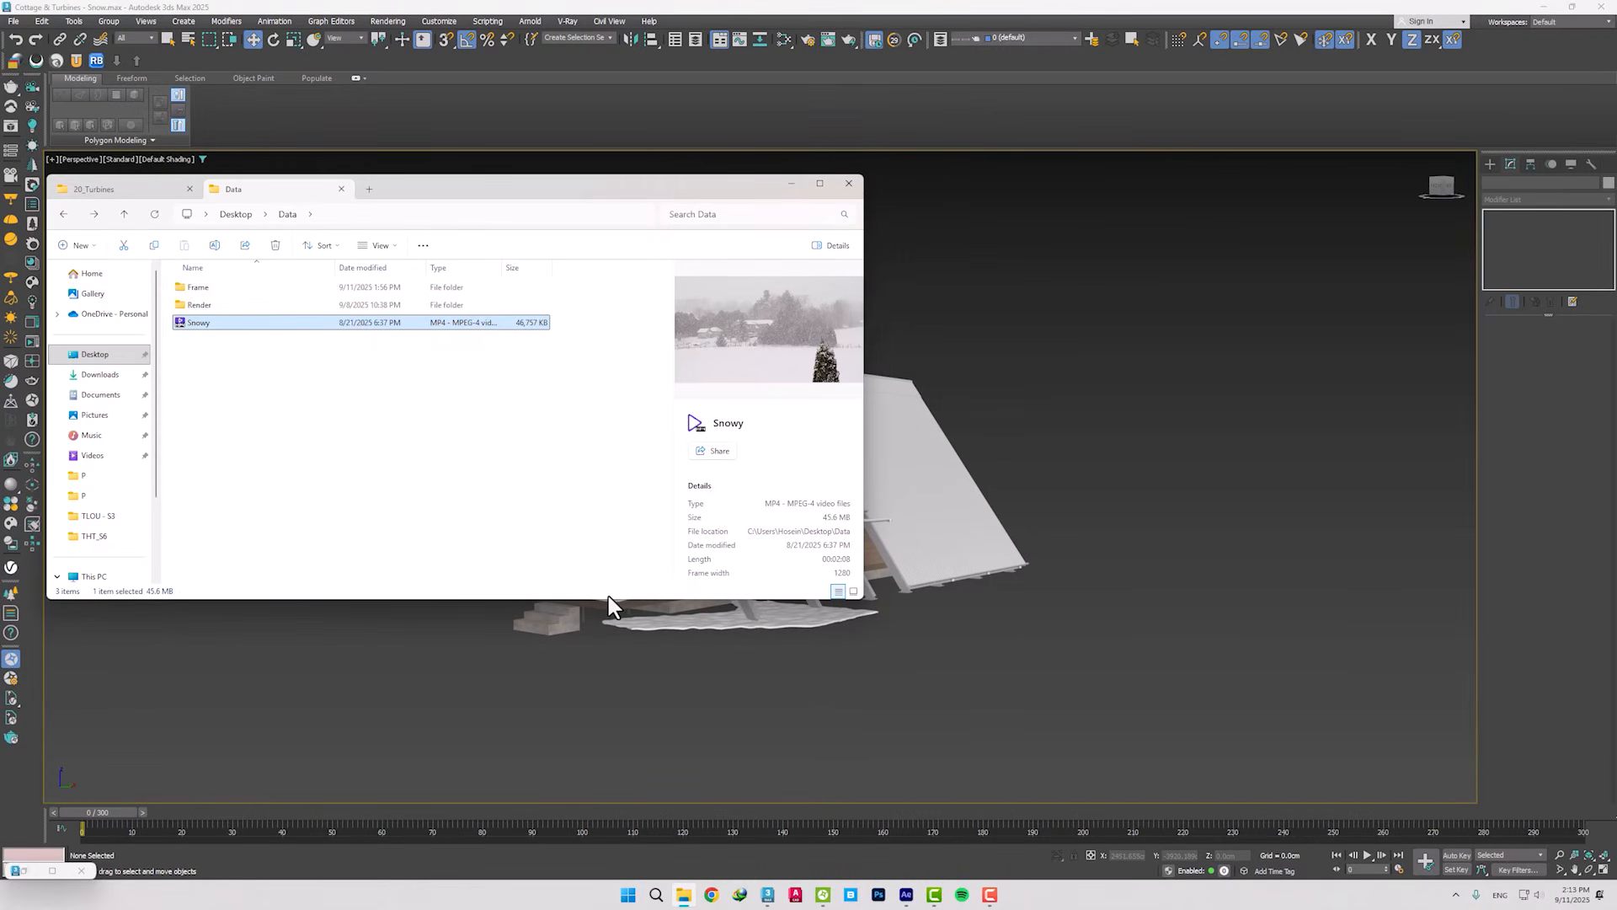
{"action": "left_click", "coordinate": [515, 473]}
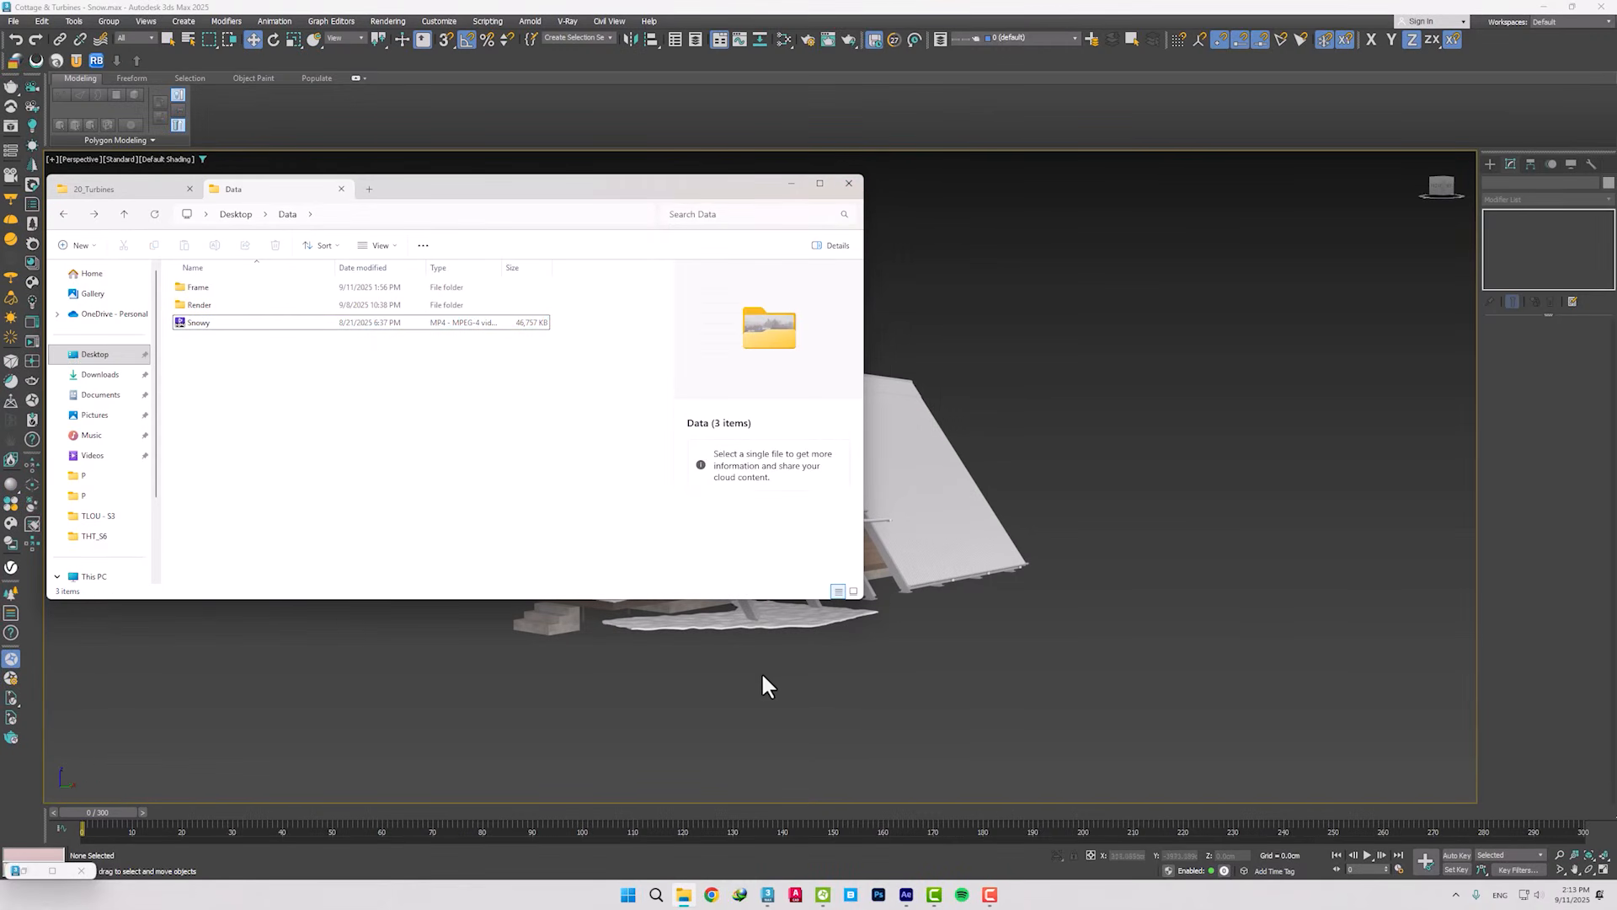
Switch to After Effects and create a new composition from the Snowy footage in the Data folder.
{"action": "left_click", "coordinate": [906, 895]}
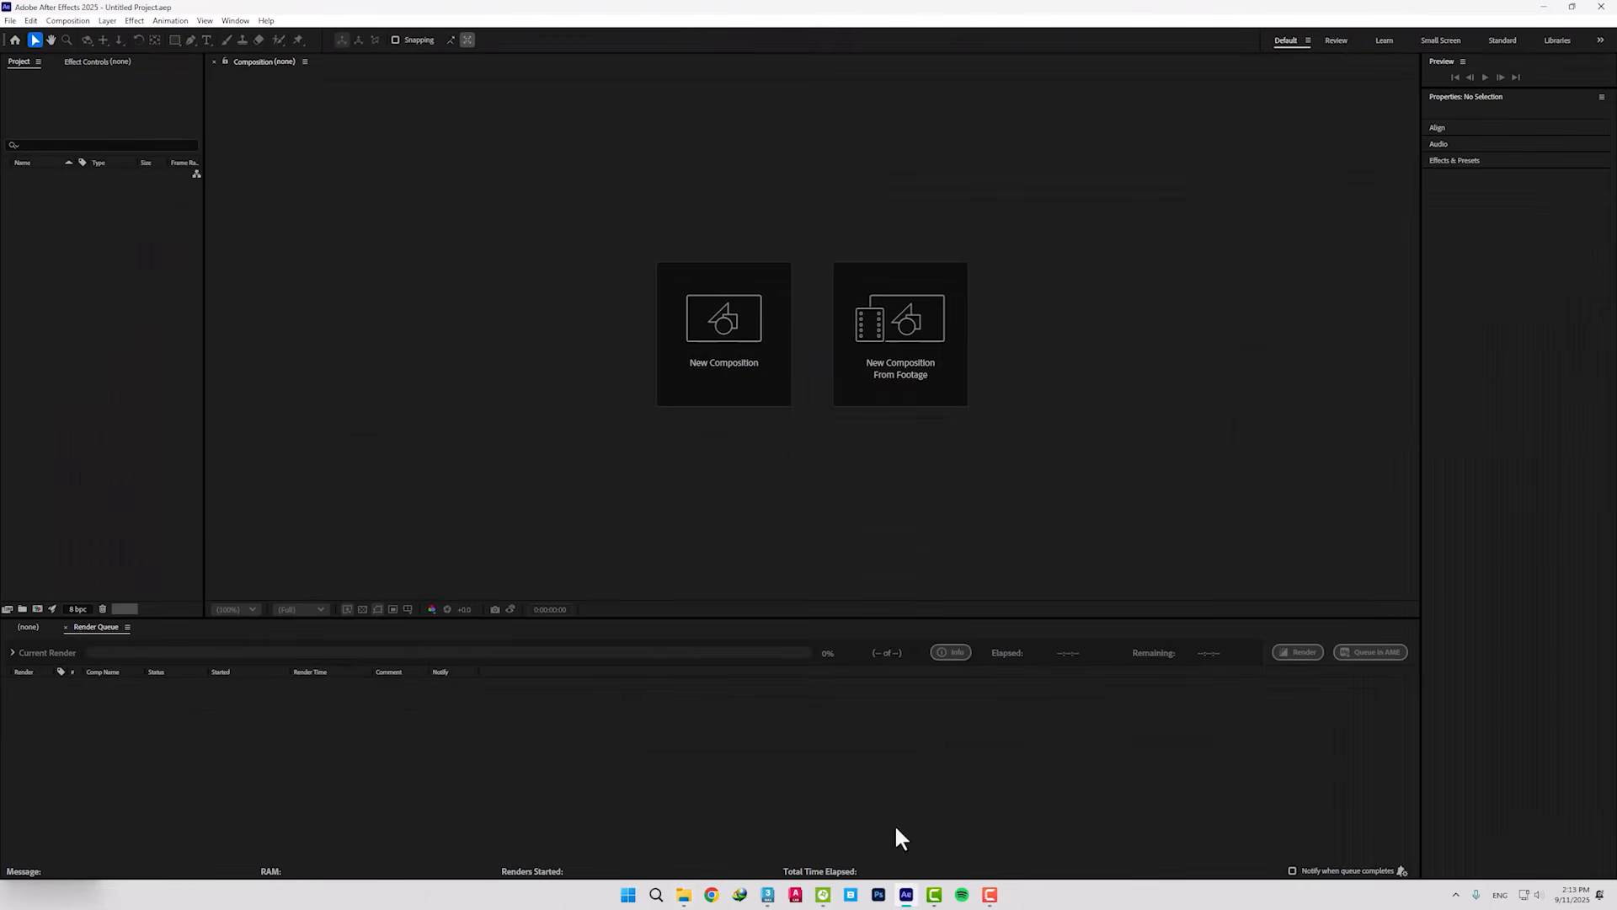
{"action": "left_click", "coordinate": [878, 337]}
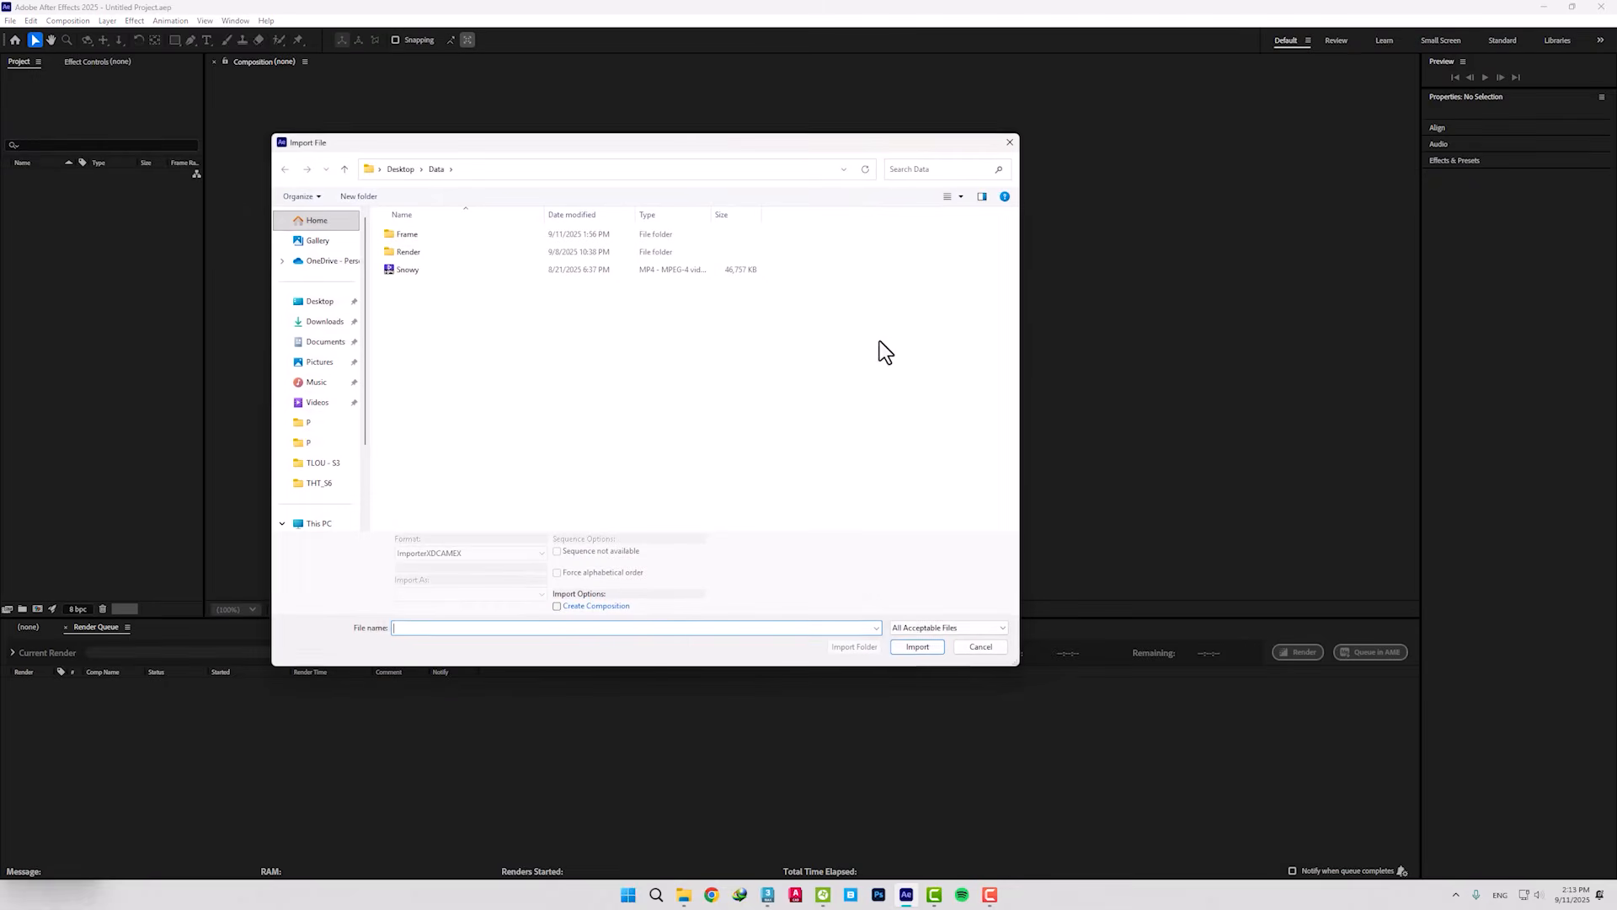
{"action": "double_click", "coordinate": [437, 270]}
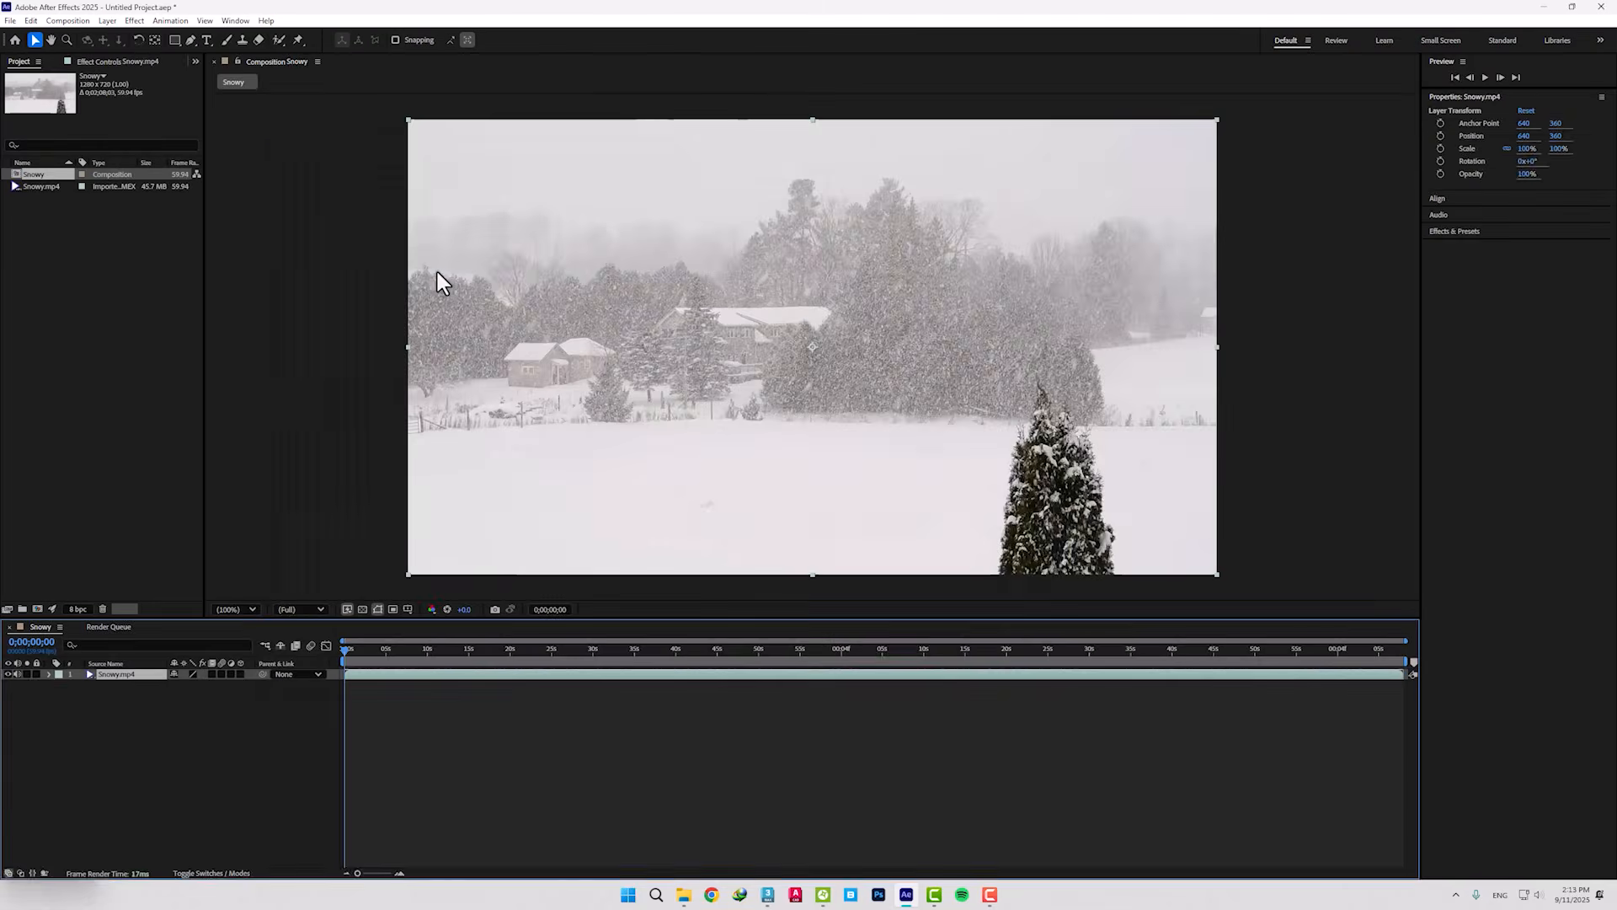
Add the Snowy composition to the render queue and set its output format to JPEG Sequence.
{"action": "left_click", "coordinate": [75, 21]}
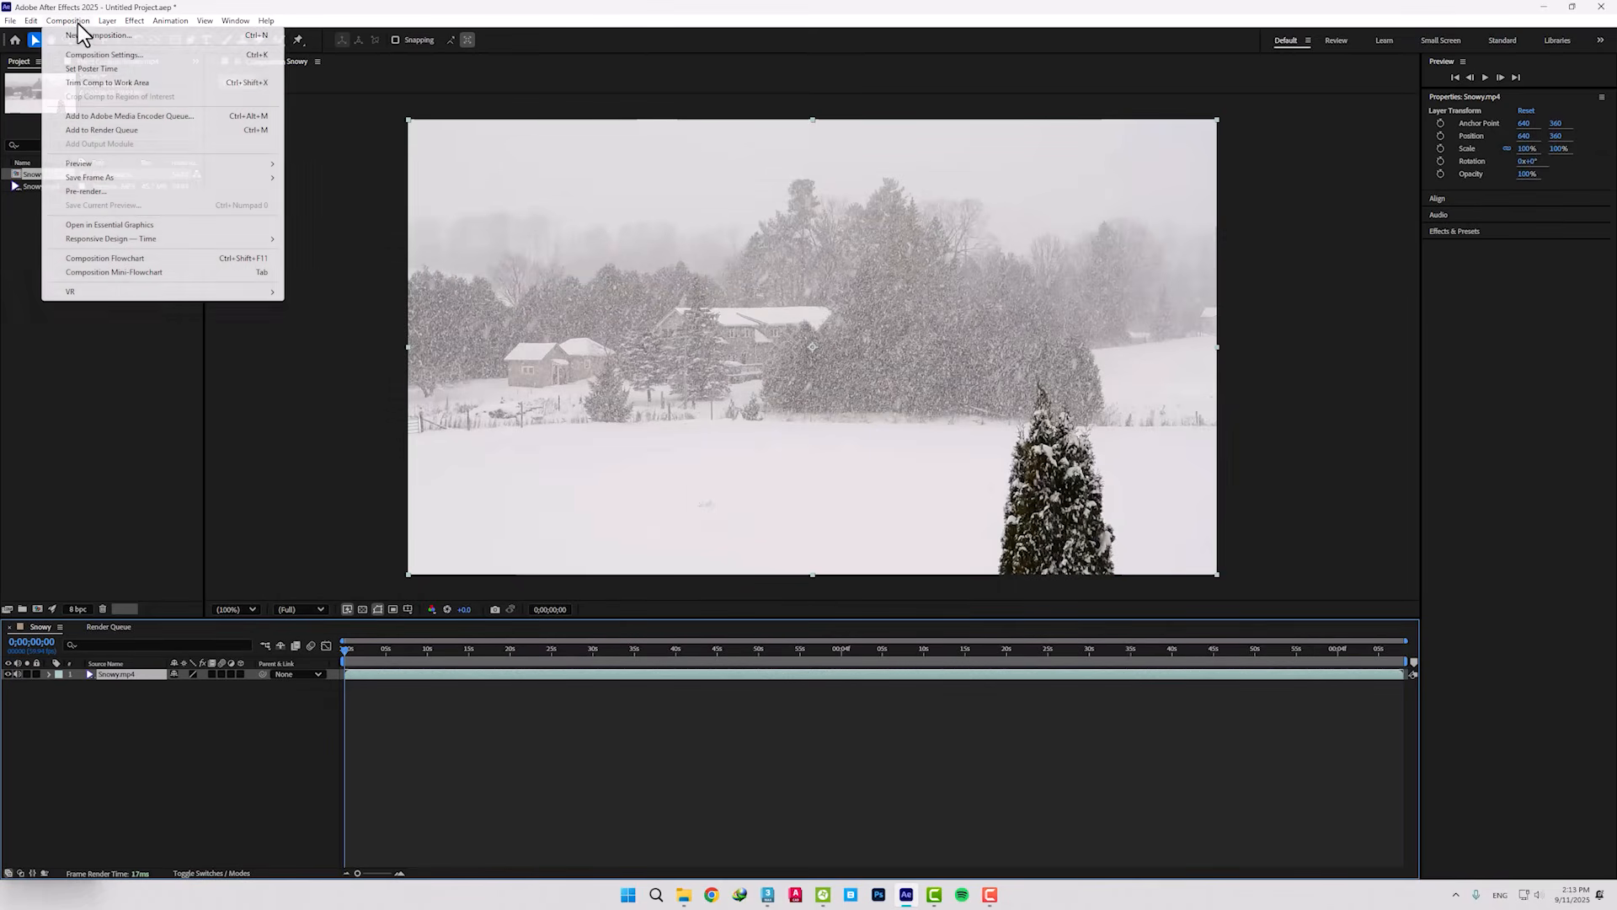
{"action": "left_click", "coordinate": [94, 132]}
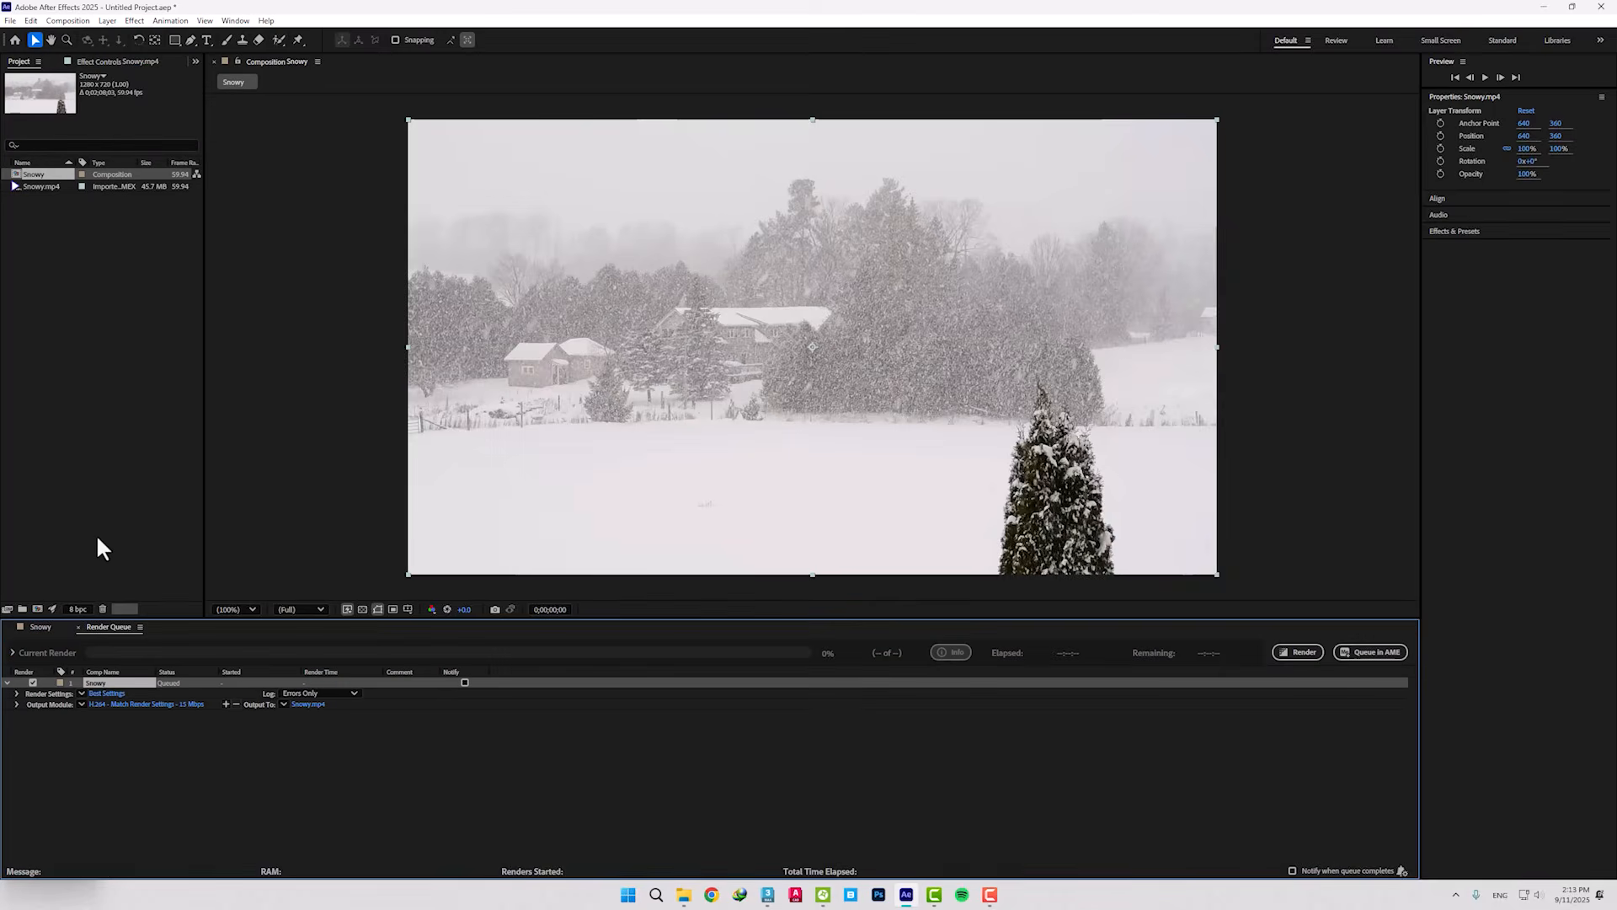
{"action": "left_click", "coordinate": [119, 704]}
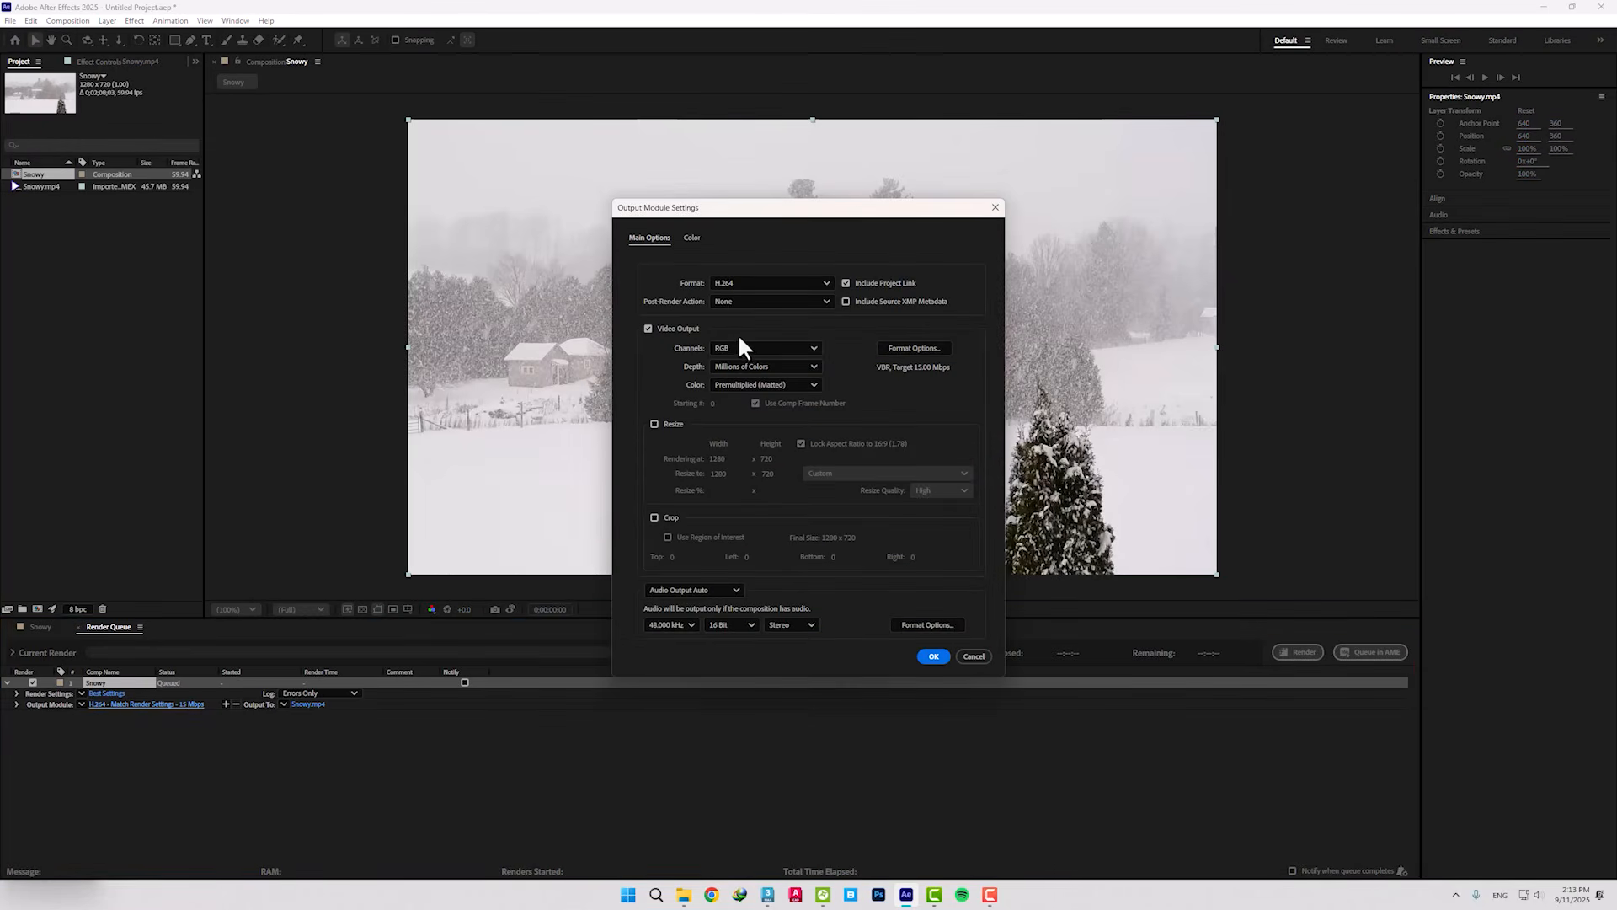
{"action": "left_click", "coordinate": [765, 283]}
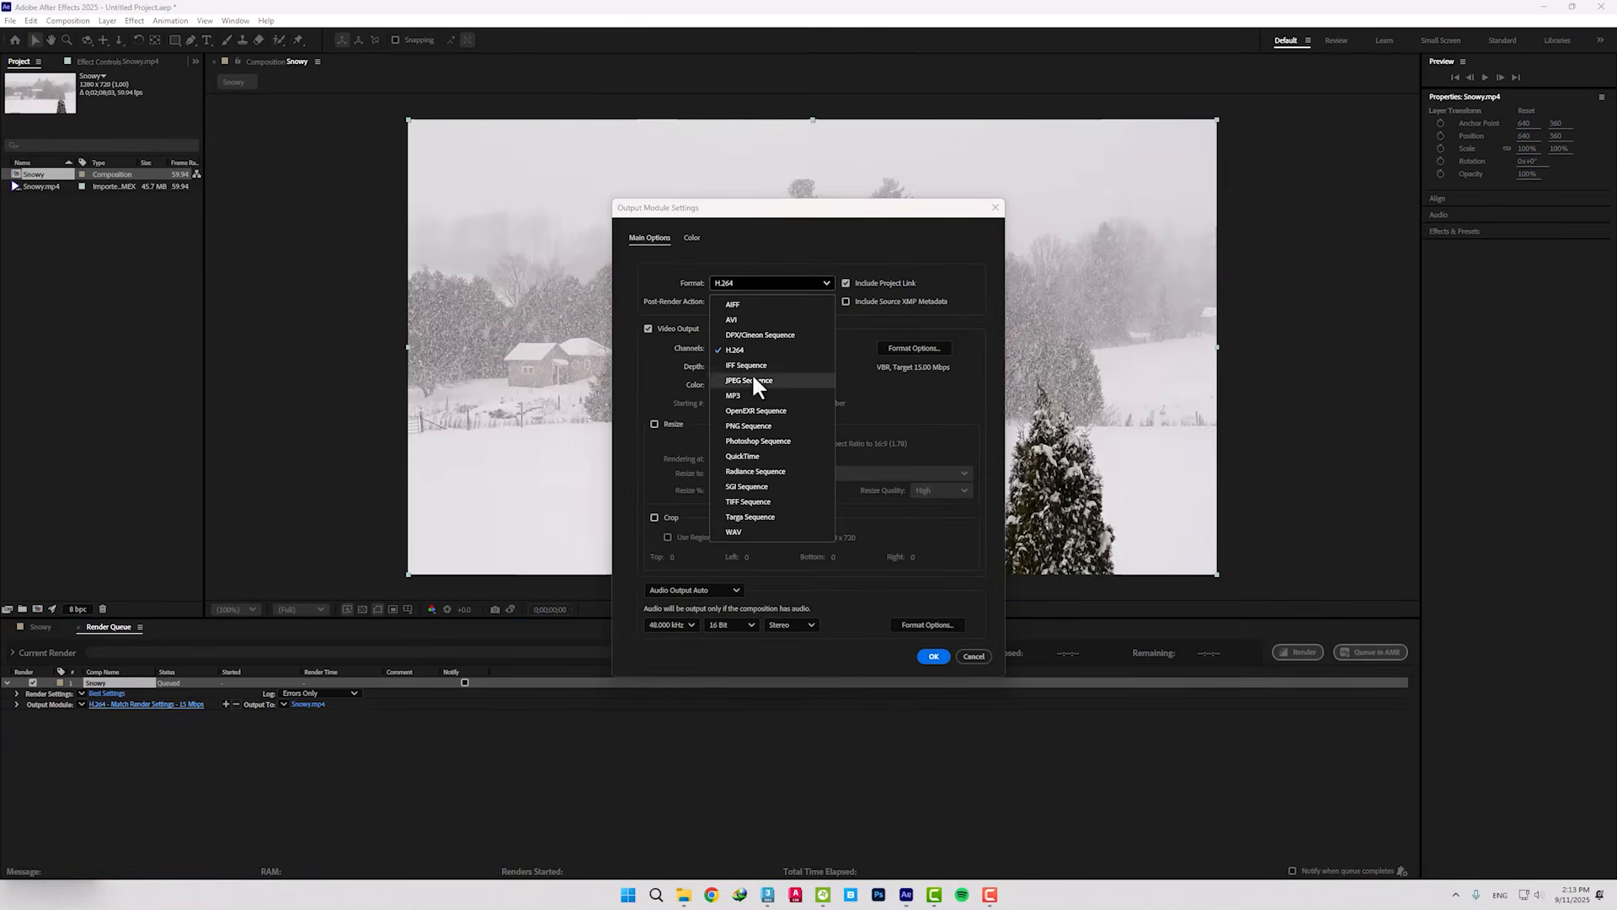
{"action": "left_click", "coordinate": [779, 380]}
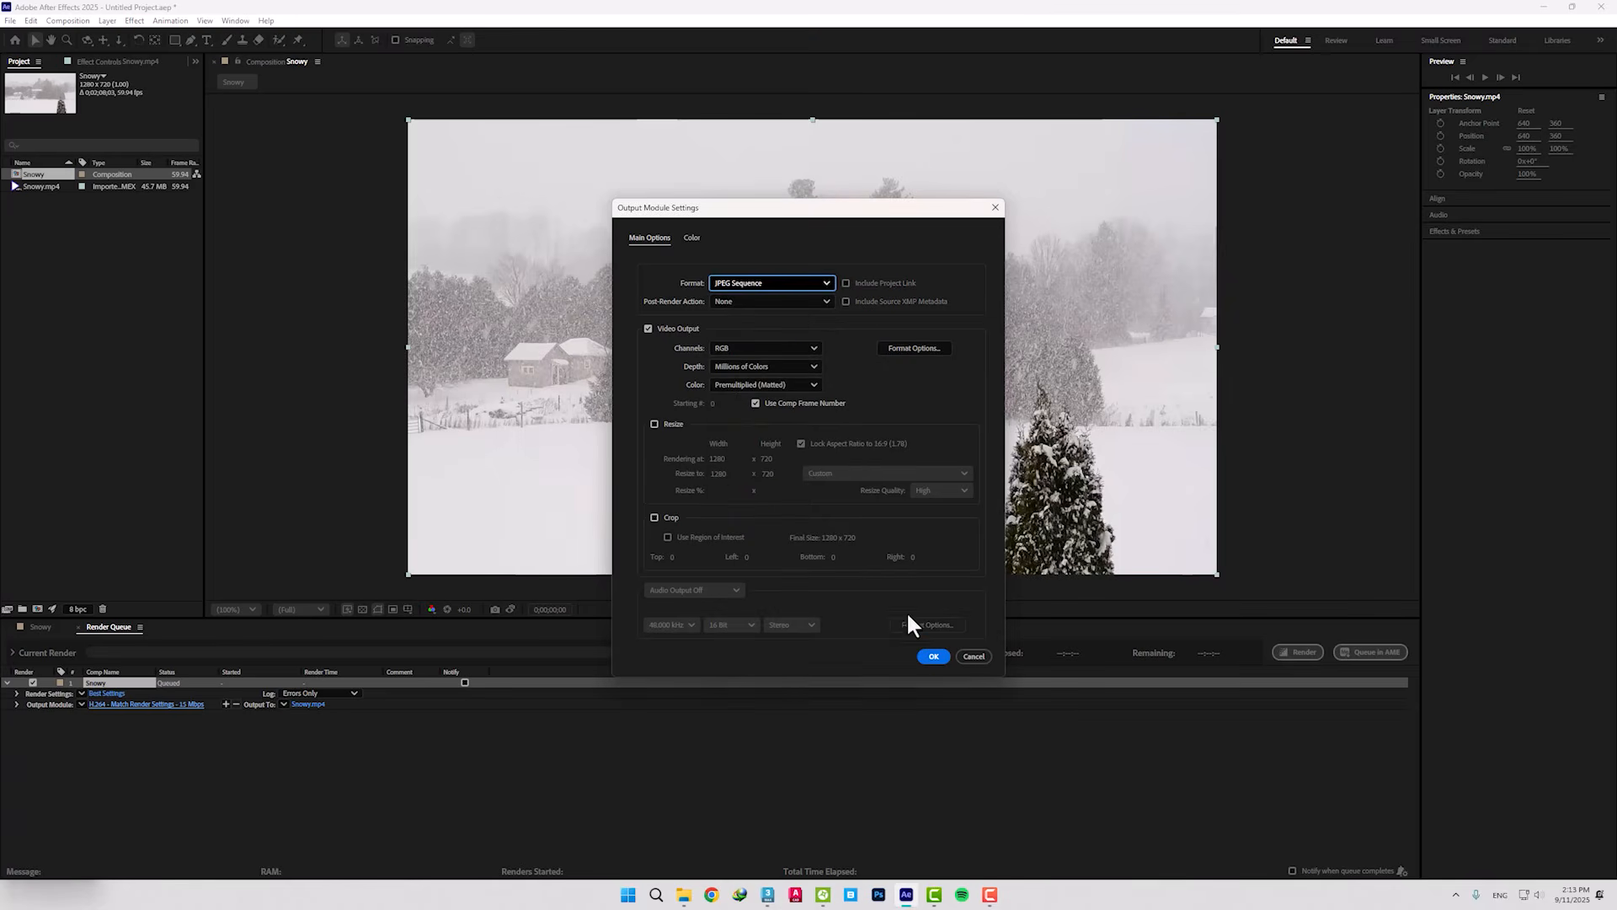
{"action": "left_click", "coordinate": [933, 656]}
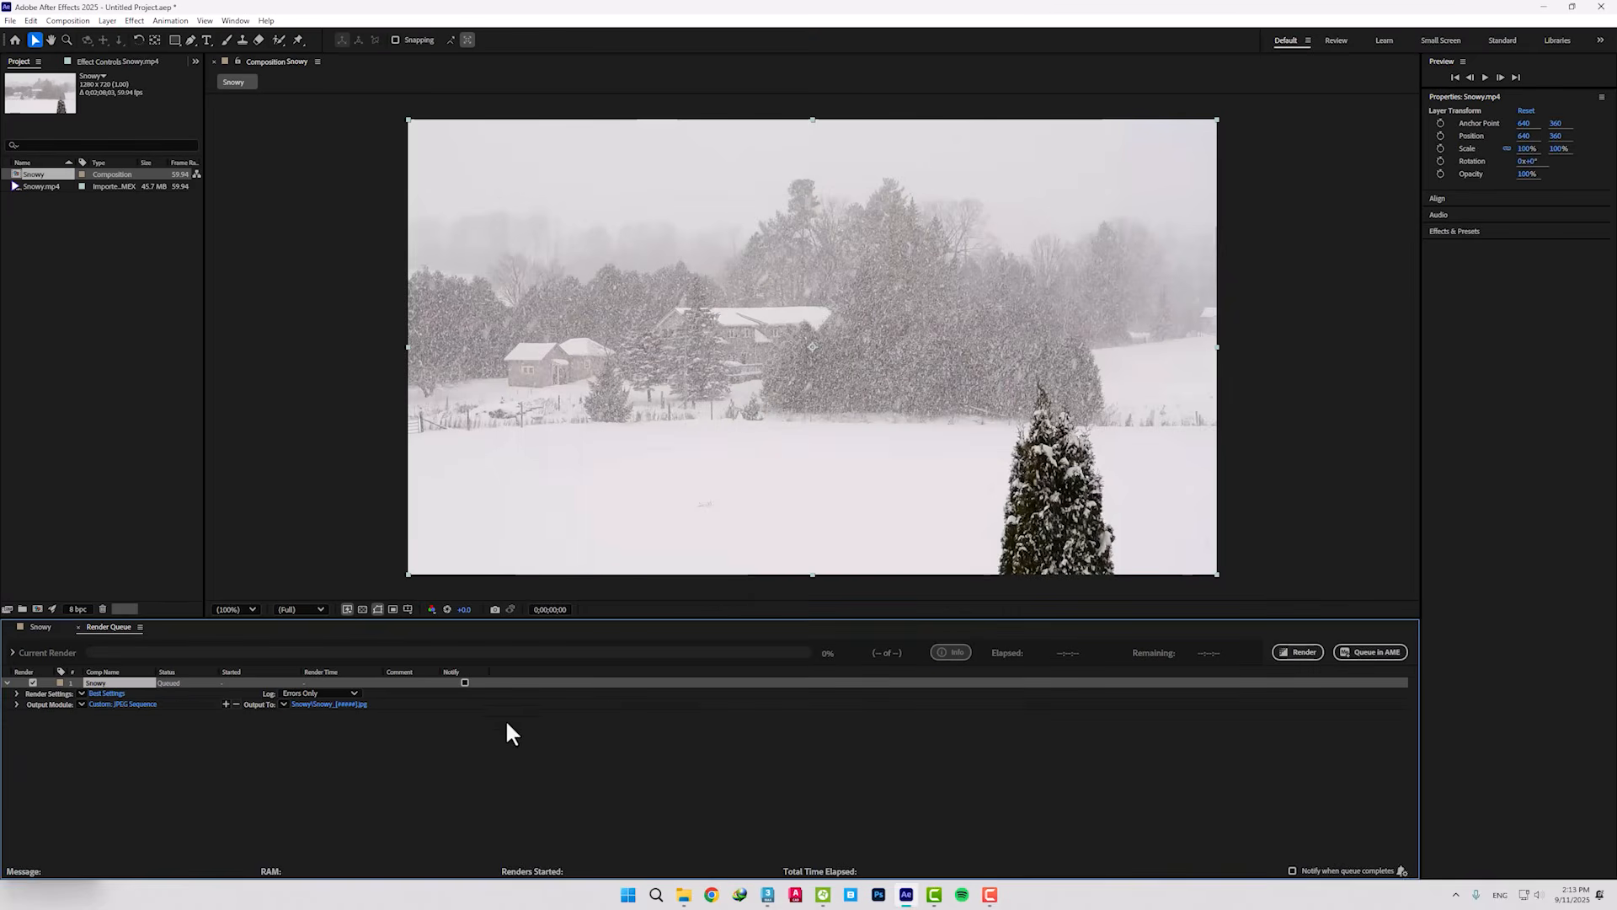
Save the frame sequence in a Snowy subfolder of the Data > Frame folder and start the render.
{"action": "left_click", "coordinate": [328, 705]}
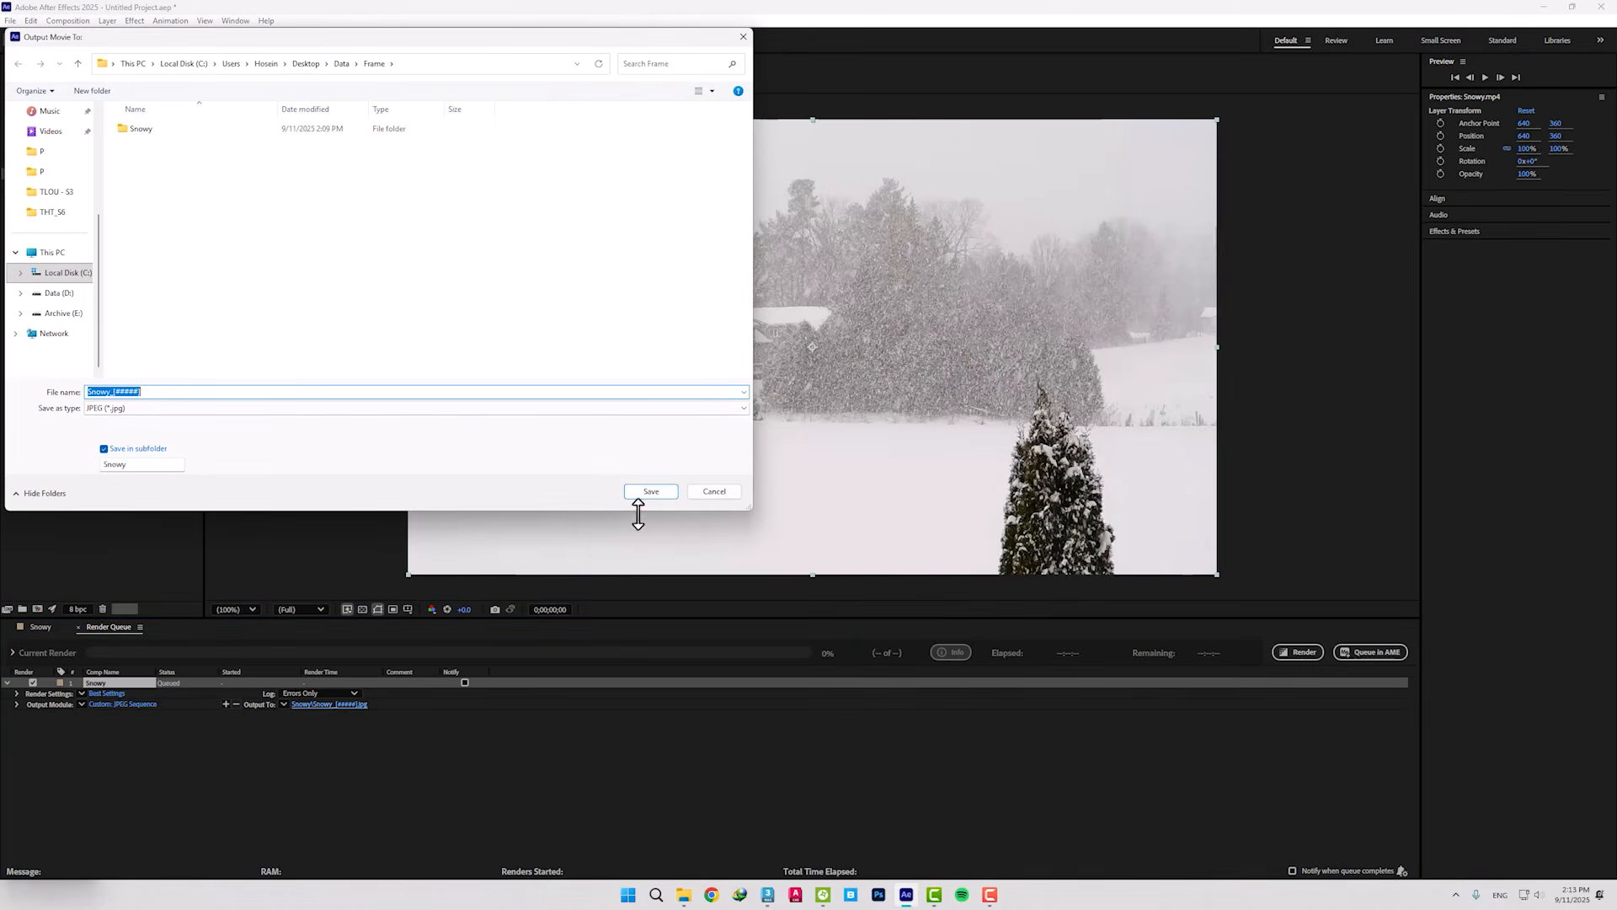
{"action": "left_click", "coordinate": [653, 492]}
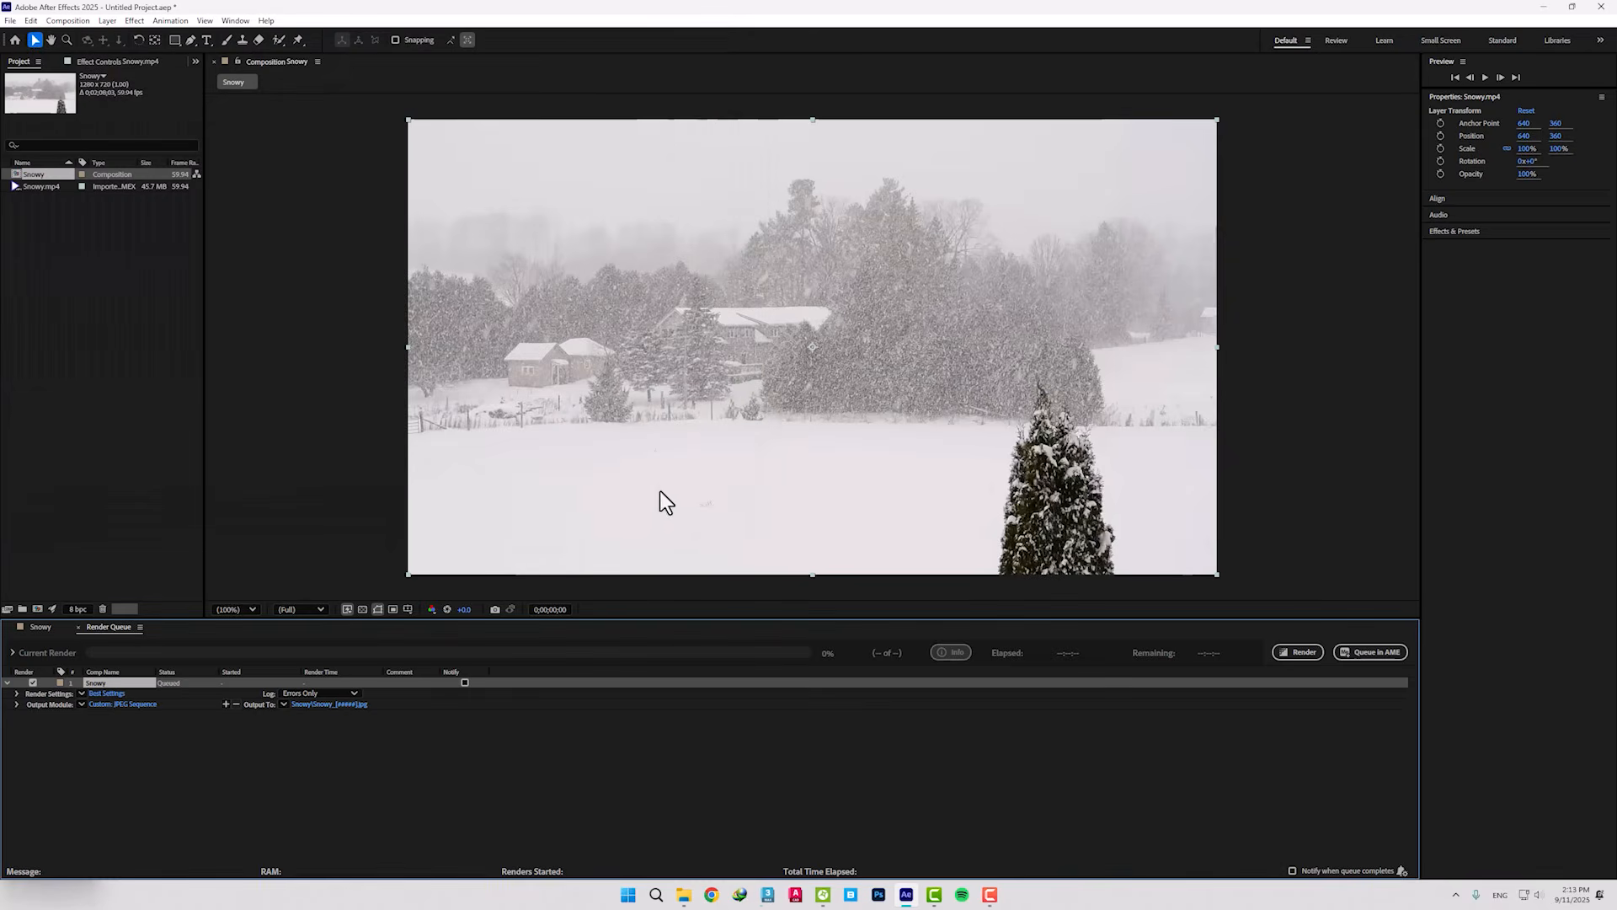
{"action": "left_click", "coordinate": [1298, 652]}
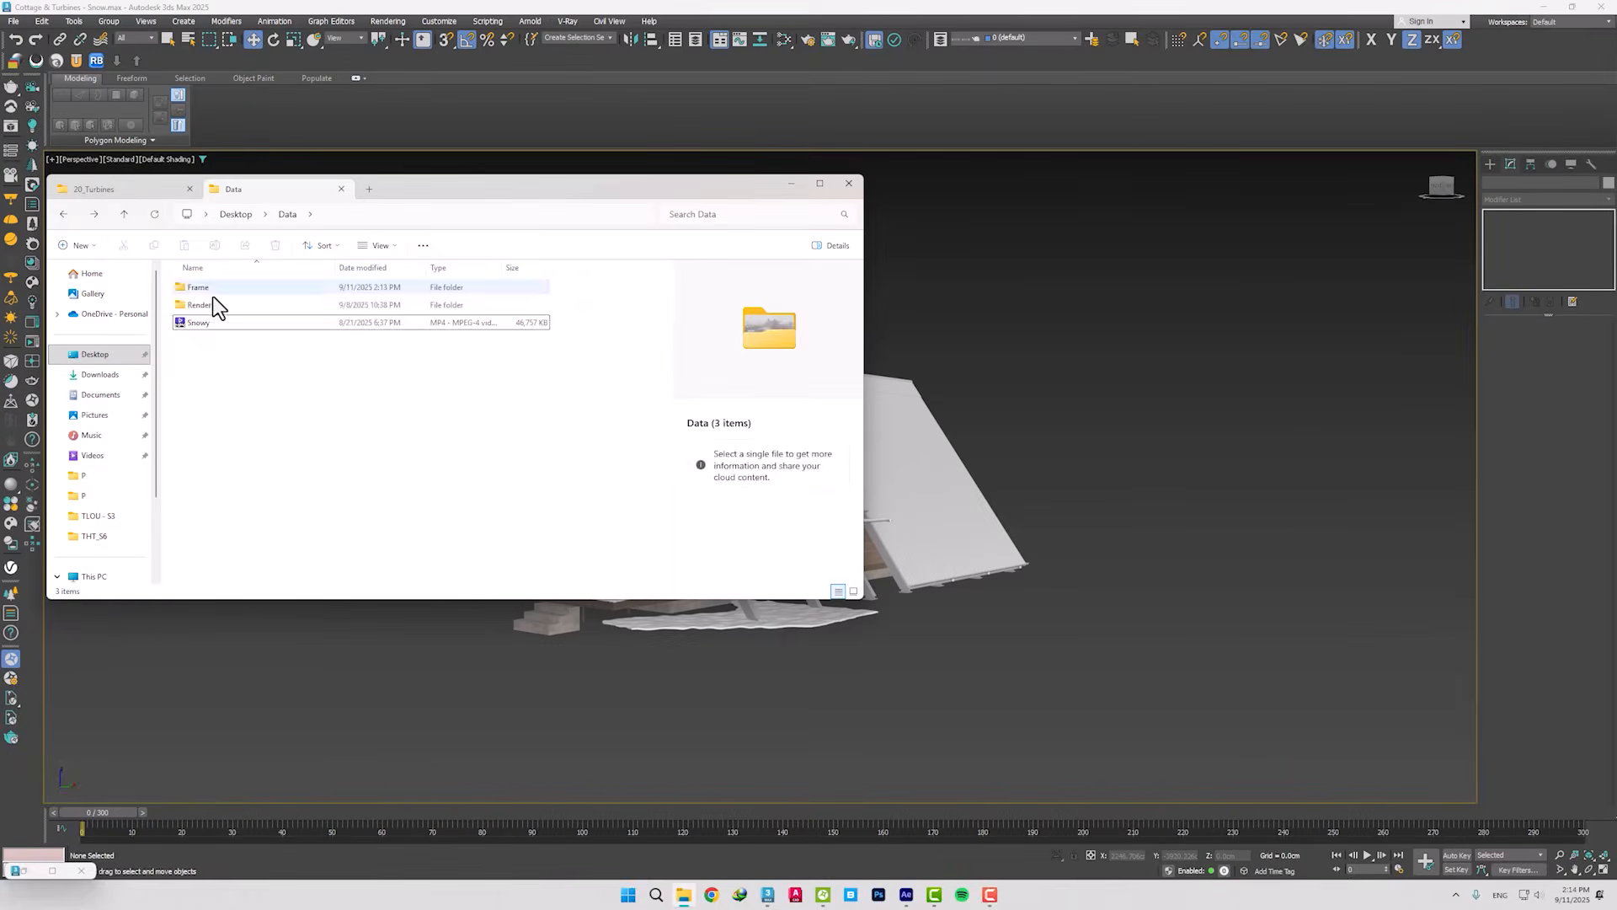
Open the Frame > Snowy folder in File Explorer, inspect the rendered JPEG frames, and return to the 3ds Max scene.
{"action": "double_click", "coordinate": [210, 304]}
{"action": "double_click", "coordinate": [199, 296]}
{"action": "double_click", "coordinate": [211, 282]}
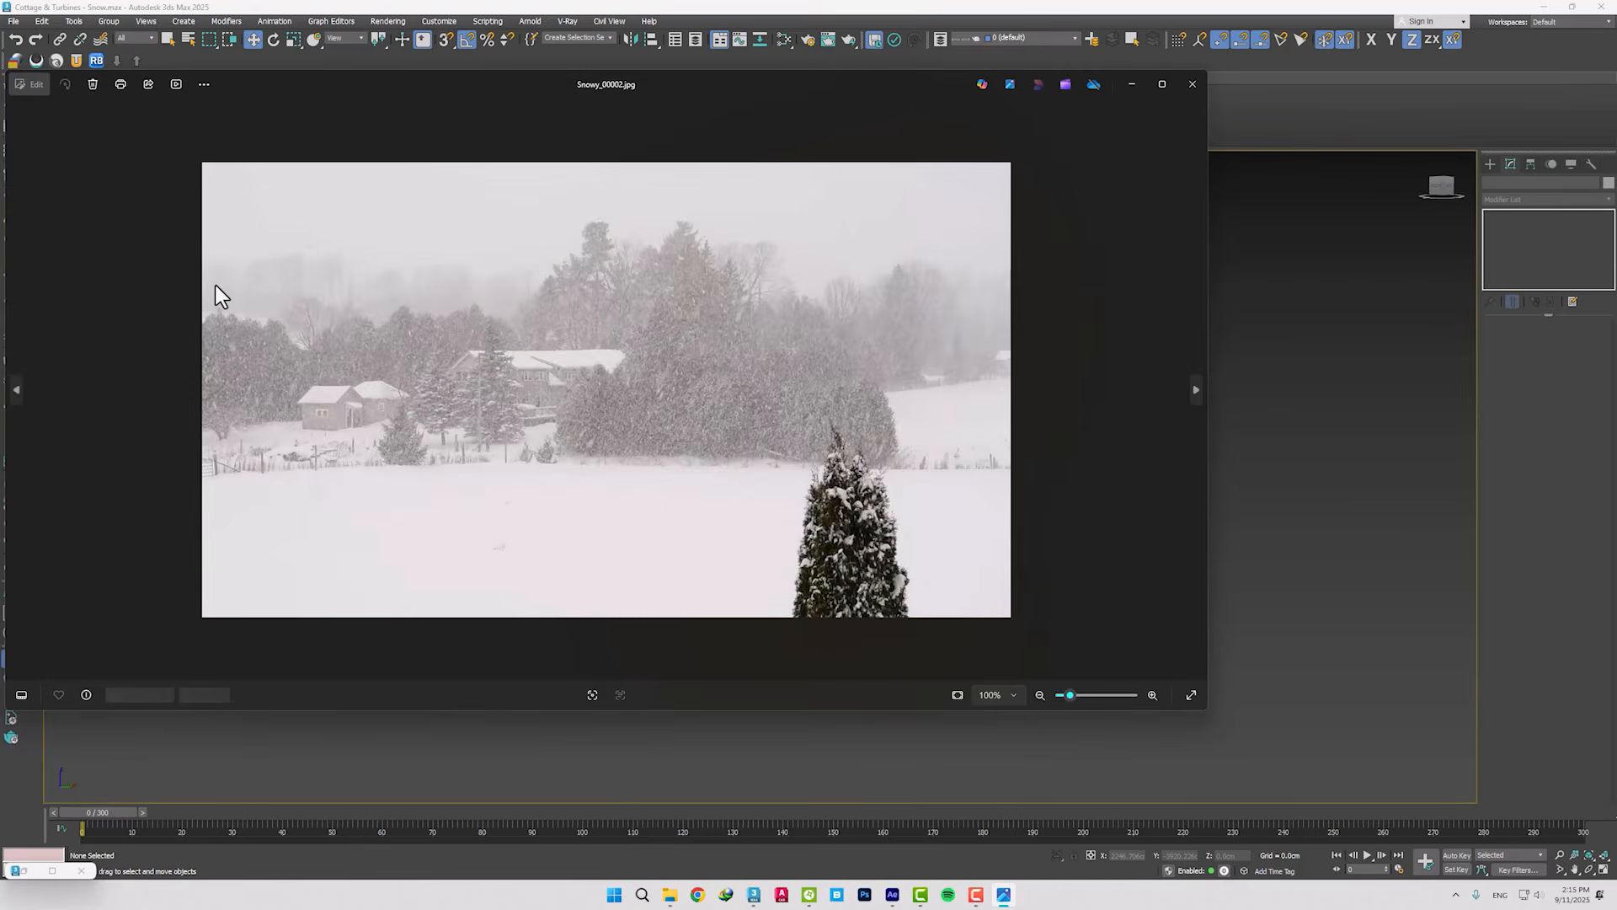
{"action": "left_click", "coordinate": [1196, 82]}
{"action": "left_click", "coordinate": [1156, 517]}
{"action": "middle_click_drag", "start_coordinate": [716, 535], "coordinate": [770, 532]}
{"action": "middle_click_drag", "start_coordinate": [770, 532], "coordinate": [768, 564], "text": "alt"}
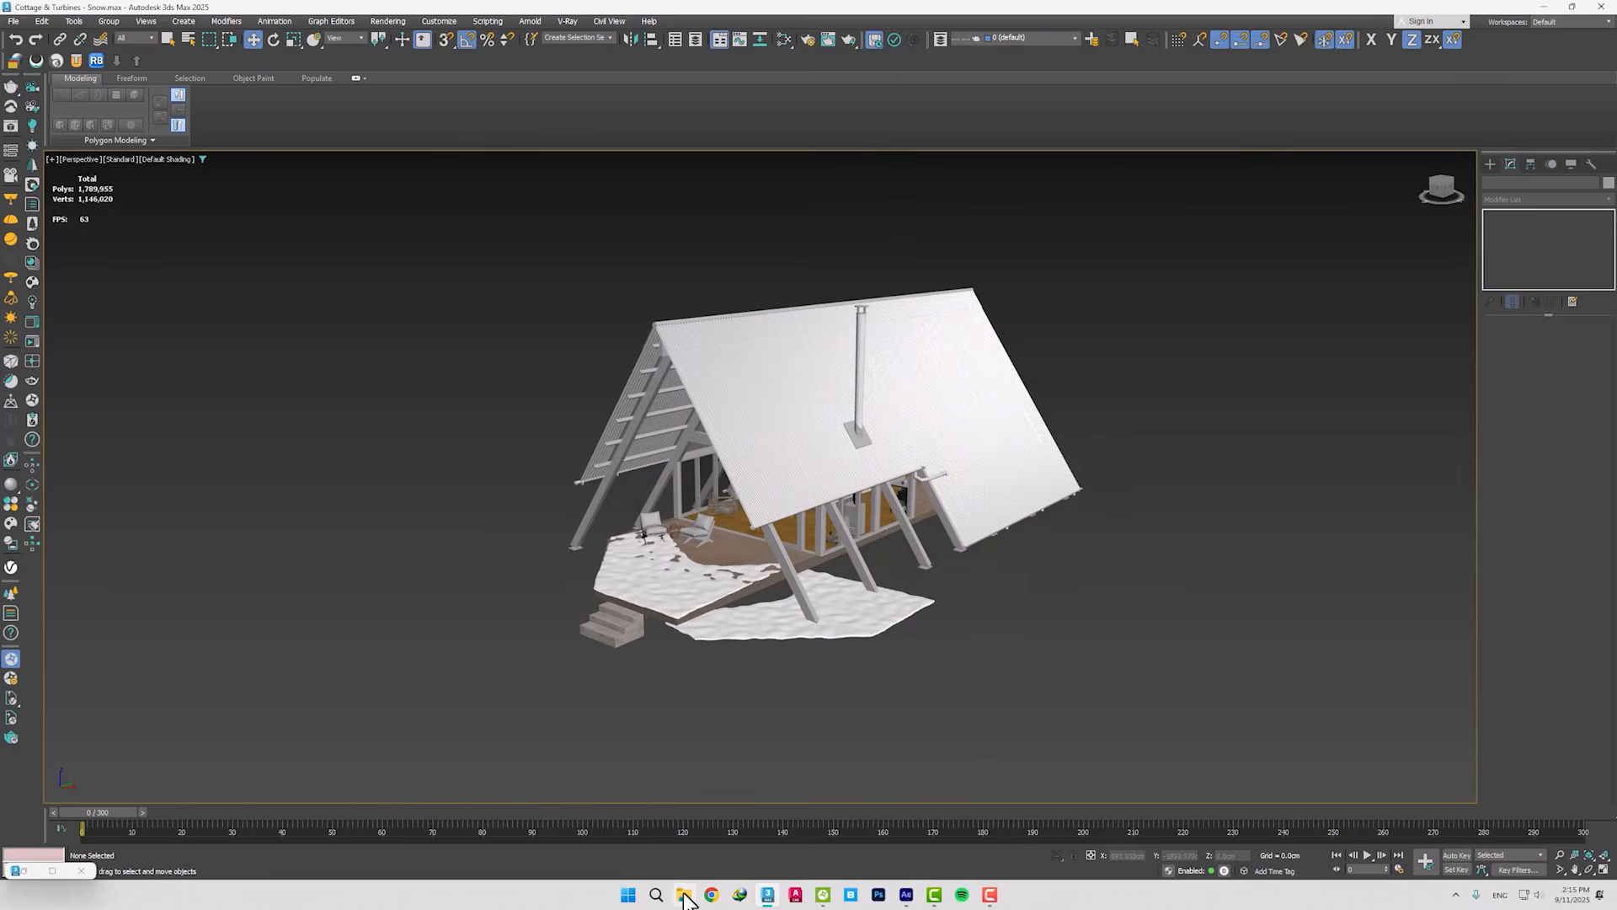
{"action": "left_click", "coordinate": [684, 895]}
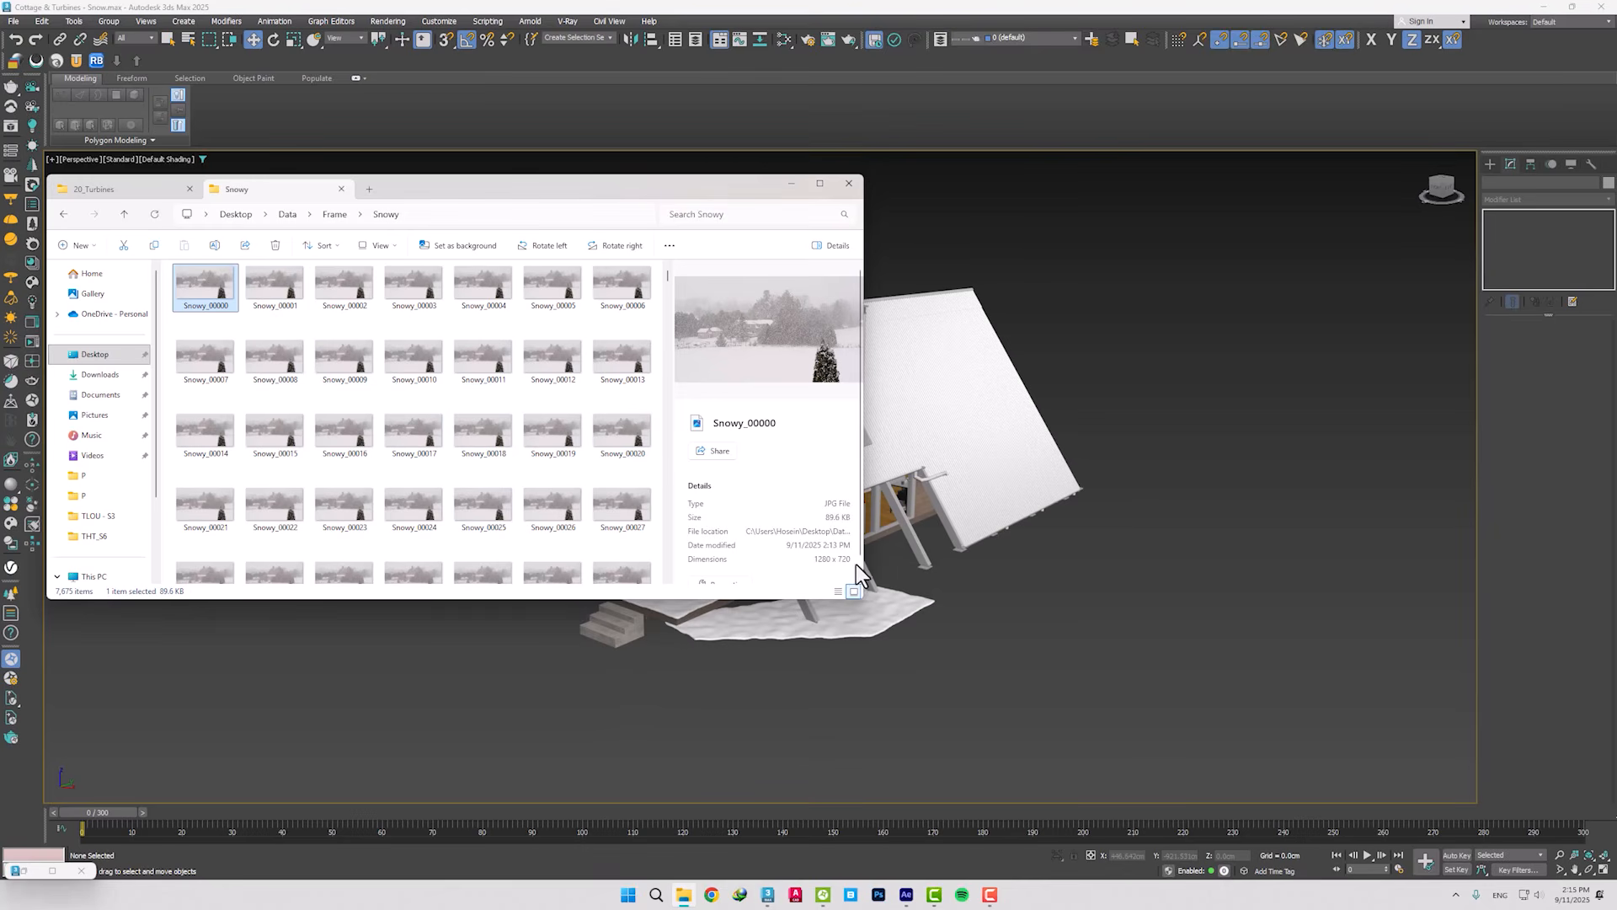
{"action": "left_click", "coordinate": [791, 190]}
Create a plane in front of the cottage deck with a length of 720 cm and a width of 1280 cm.
{"action": "middle_click_drag", "start_coordinate": [686, 585], "coordinate": [801, 563]}
{"action": "right_click", "coordinate": [792, 581]}
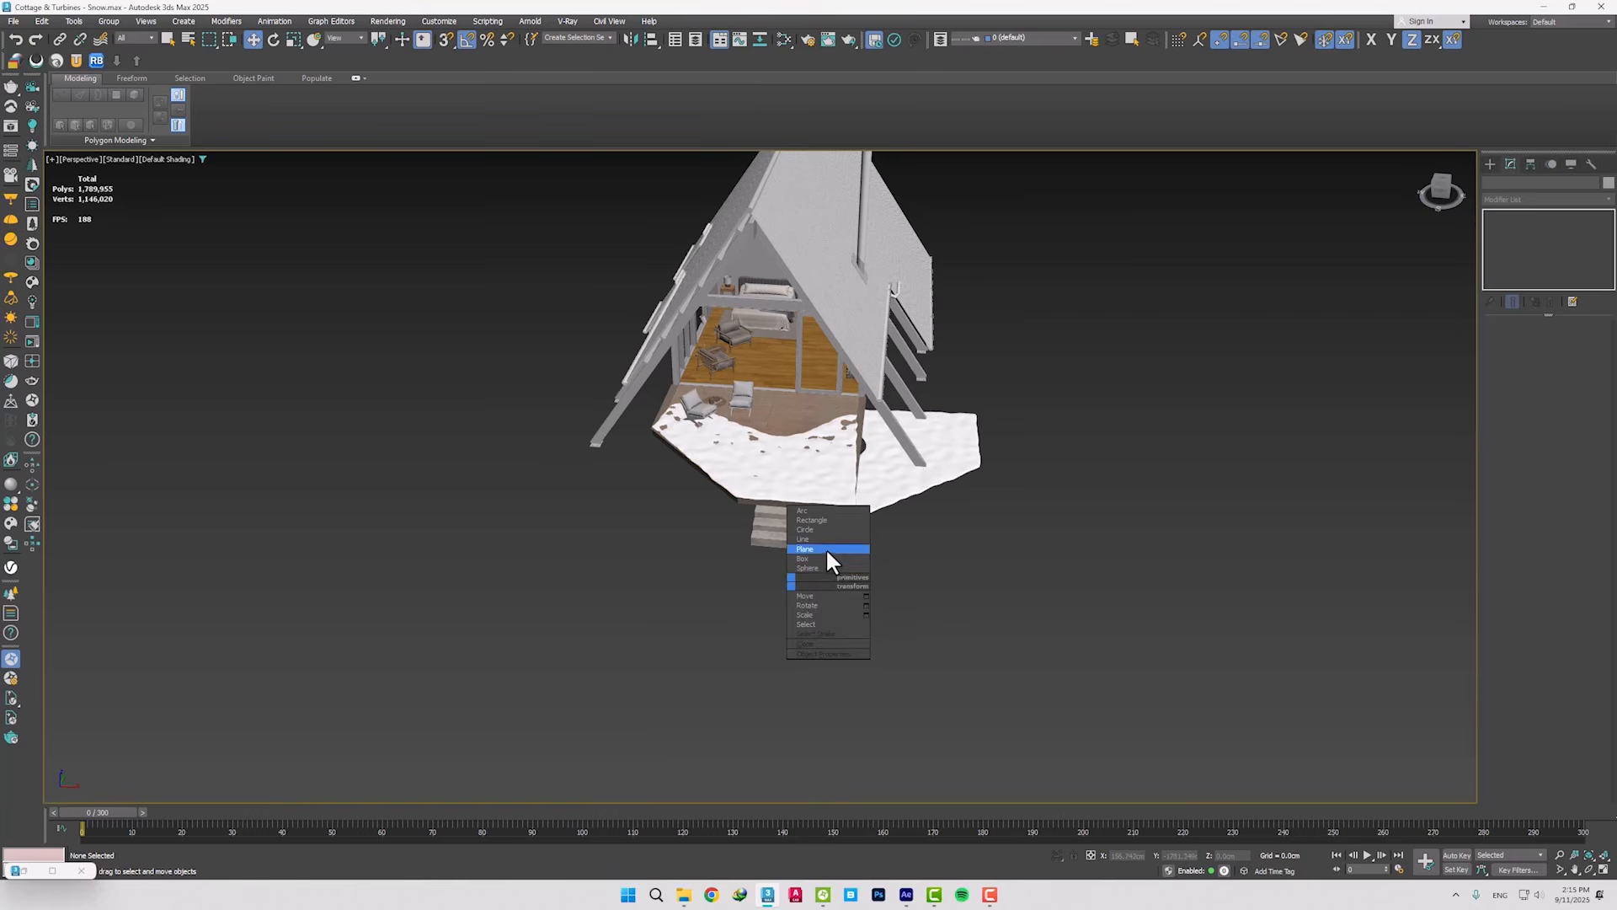
{"action": "left_click", "coordinate": [826, 548]}
{"action": "left_click_drag", "start_coordinate": [628, 603], "coordinate": [1300, 733]}
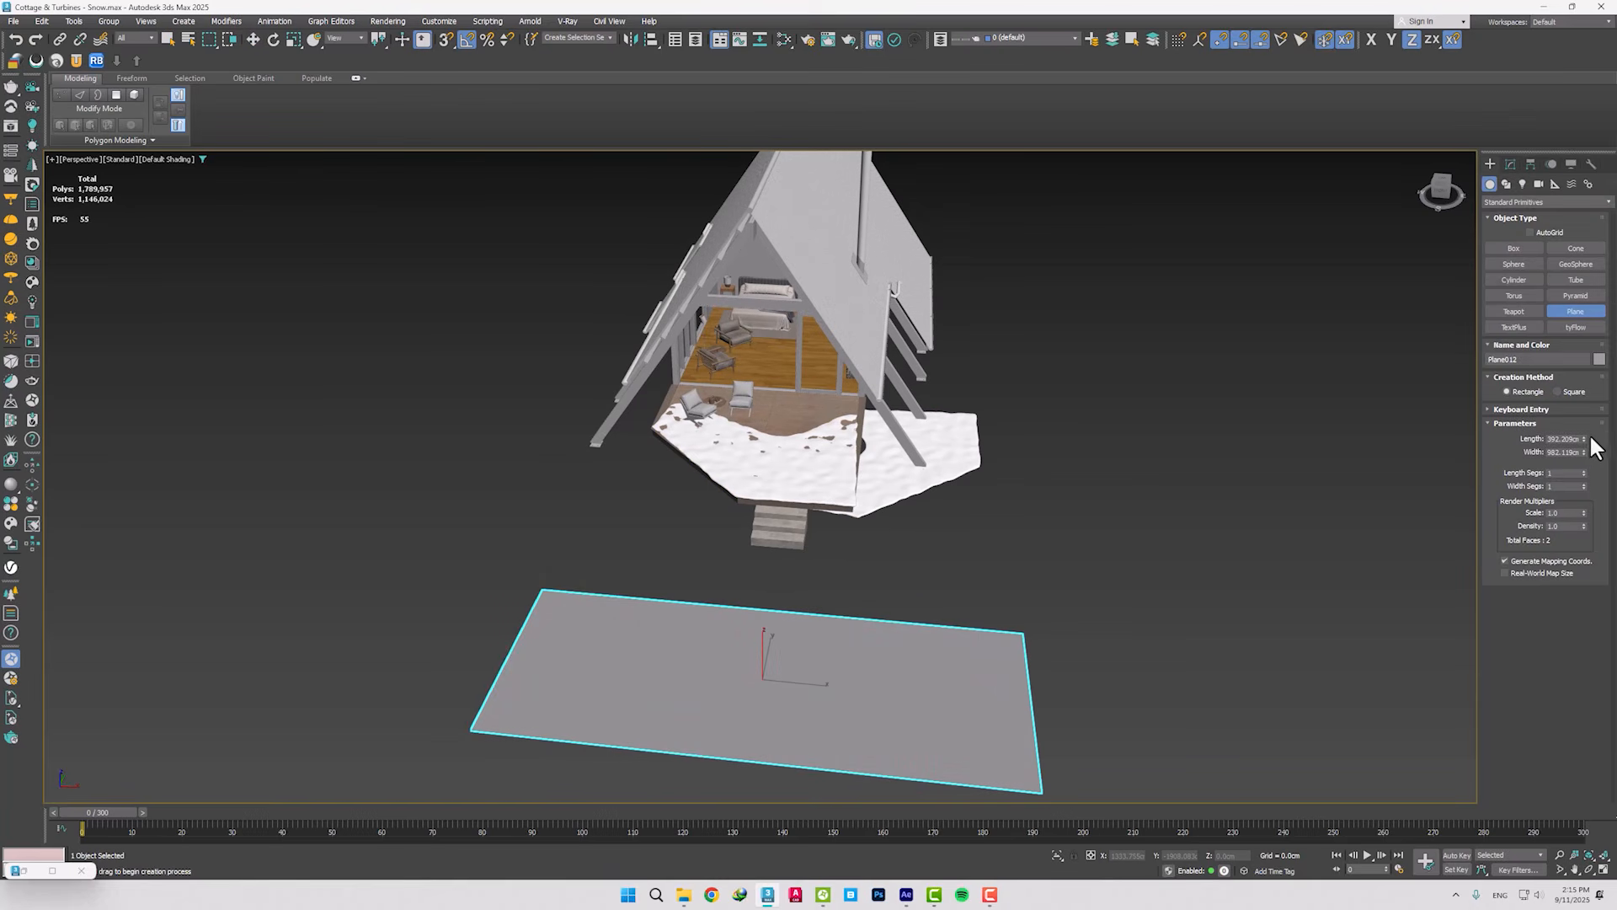
{"action": "left_click_drag", "start_coordinate": [1585, 440], "coordinate": [1584, 443]}
{"action": "double_click", "coordinate": [1564, 439]}
{"action": "type", "text": "720"}
{"action": "key", "text": "Tab"}
{"action": "type", "text": "1280"}
{"action": "key", "text": "Return"}
Rotate the new plane upright so that it stands facing the front of the cottage.
{"action": "key", "text": "w"}
{"action": "scroll", "coordinate": [708, 637], "scroll_direction": "down", "scroll_amount": 6}
{"action": "middle_click_drag", "start_coordinate": [664, 628], "coordinate": [581, 632], "text": "alt"}
{"action": "scroll", "coordinate": [749, 662], "scroll_direction": "up", "scroll_amount": 4}
{"action": "middle_click_drag", "start_coordinate": [758, 664], "coordinate": [704, 600]}
{"action": "key", "text": "e"}
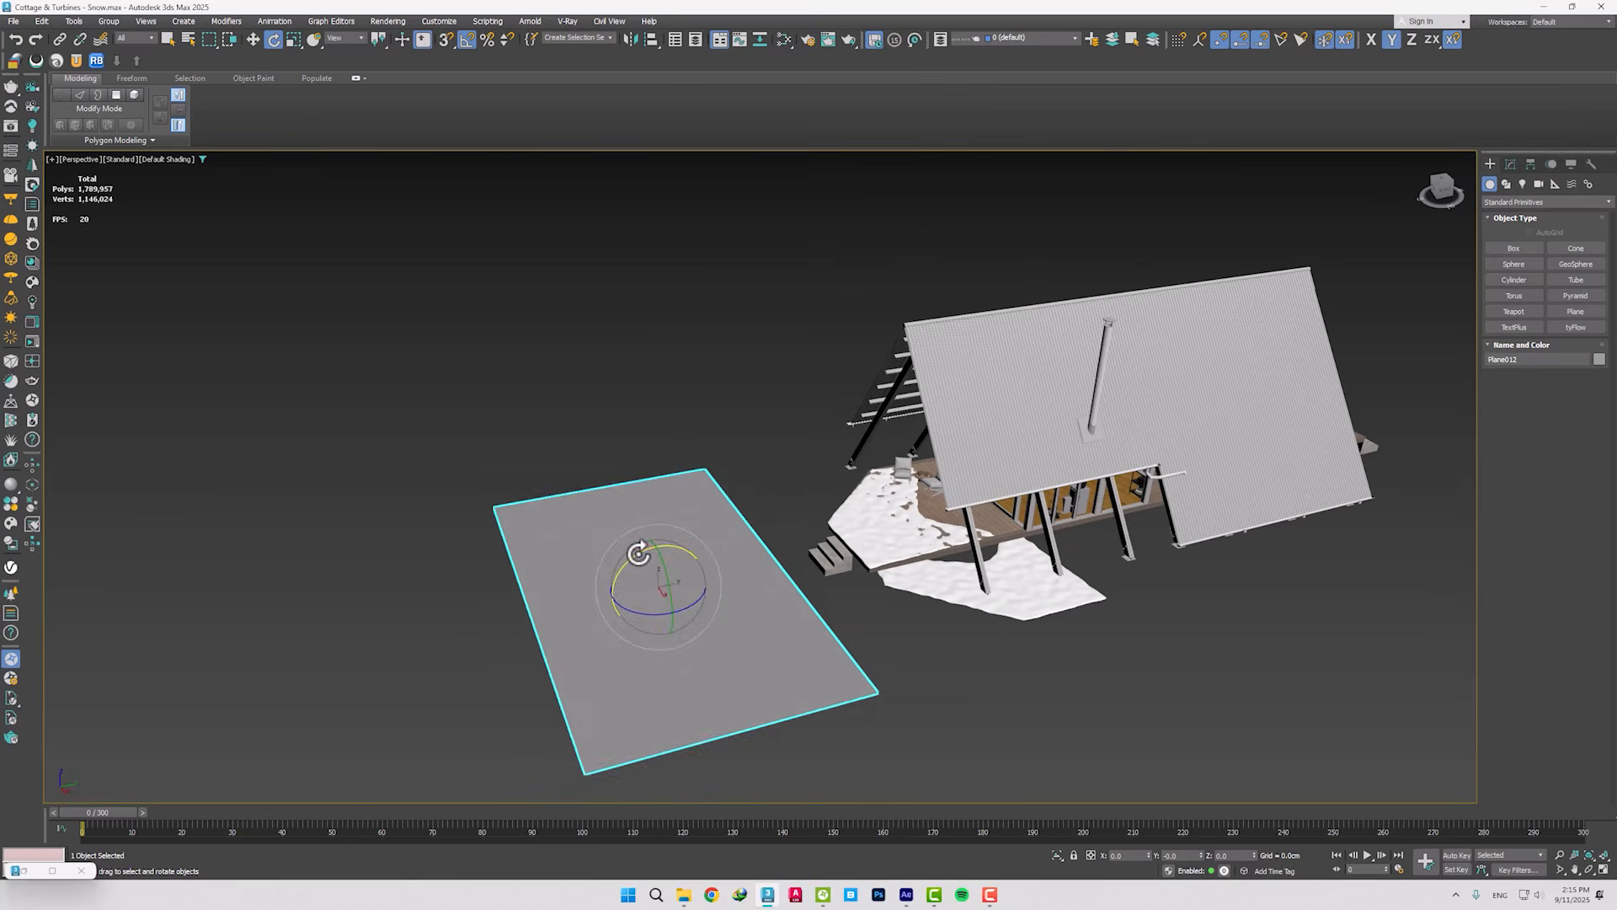
{"action": "left_click_drag", "start_coordinate": [640, 550], "coordinate": [705, 557]}
{"action": "middle_click_drag", "start_coordinate": [712, 571], "coordinate": [664, 537], "text": "alt"}
Move the upright plane far away from the front of the cottage to serve as a backdrop.
{"action": "key", "text": "w"}
{"action": "scroll", "coordinate": [664, 537], "scroll_direction": "down", "scroll_amount": 2}
{"action": "left_click_drag", "start_coordinate": [679, 541], "coordinate": [693, 548]}
{"action": "middle_click_drag", "start_coordinate": [693, 548], "coordinate": [809, 539], "text": "alt"}
{"action": "key", "text": "s"}
{"action": "left_click_drag", "start_coordinate": [700, 526], "coordinate": [103, 679]}
{"action": "scroll", "coordinate": [168, 598], "scroll_direction": "down", "scroll_amount": 6}
{"action": "middle_click_drag", "start_coordinate": [194, 603], "coordinate": [379, 552]}
{"action": "middle_click_drag", "start_coordinate": [379, 551], "coordinate": [296, 512], "text": "alt"}
Scale the backdrop plane up until it dwarfs the cottage and raise it vertically.
{"action": "key", "text": "r"}
{"action": "left_click_drag", "start_coordinate": [283, 516], "coordinate": [1512, 834]}
{"action": "key", "text": "w"}
{"action": "middle_click_drag", "start_coordinate": [314, 519], "coordinate": [581, 365]}
{"action": "key", "text": "r"}
{"action": "left_click_drag", "start_coordinate": [580, 351], "coordinate": [616, 373]}
{"action": "key", "text": "w"}
{"action": "left_click_drag", "start_coordinate": [606, 341], "coordinate": [608, 254]}
{"action": "mouse_move", "coordinate": [608, 255]}
{"action": "middle_mouse_down", "text": "alt"}
{"action": "mouse_move", "coordinate": [573, 278]}
{"action": "mouse_move", "coordinate": [610, 266]}
{"action": "middle_mouse_up", "text": "alt"}
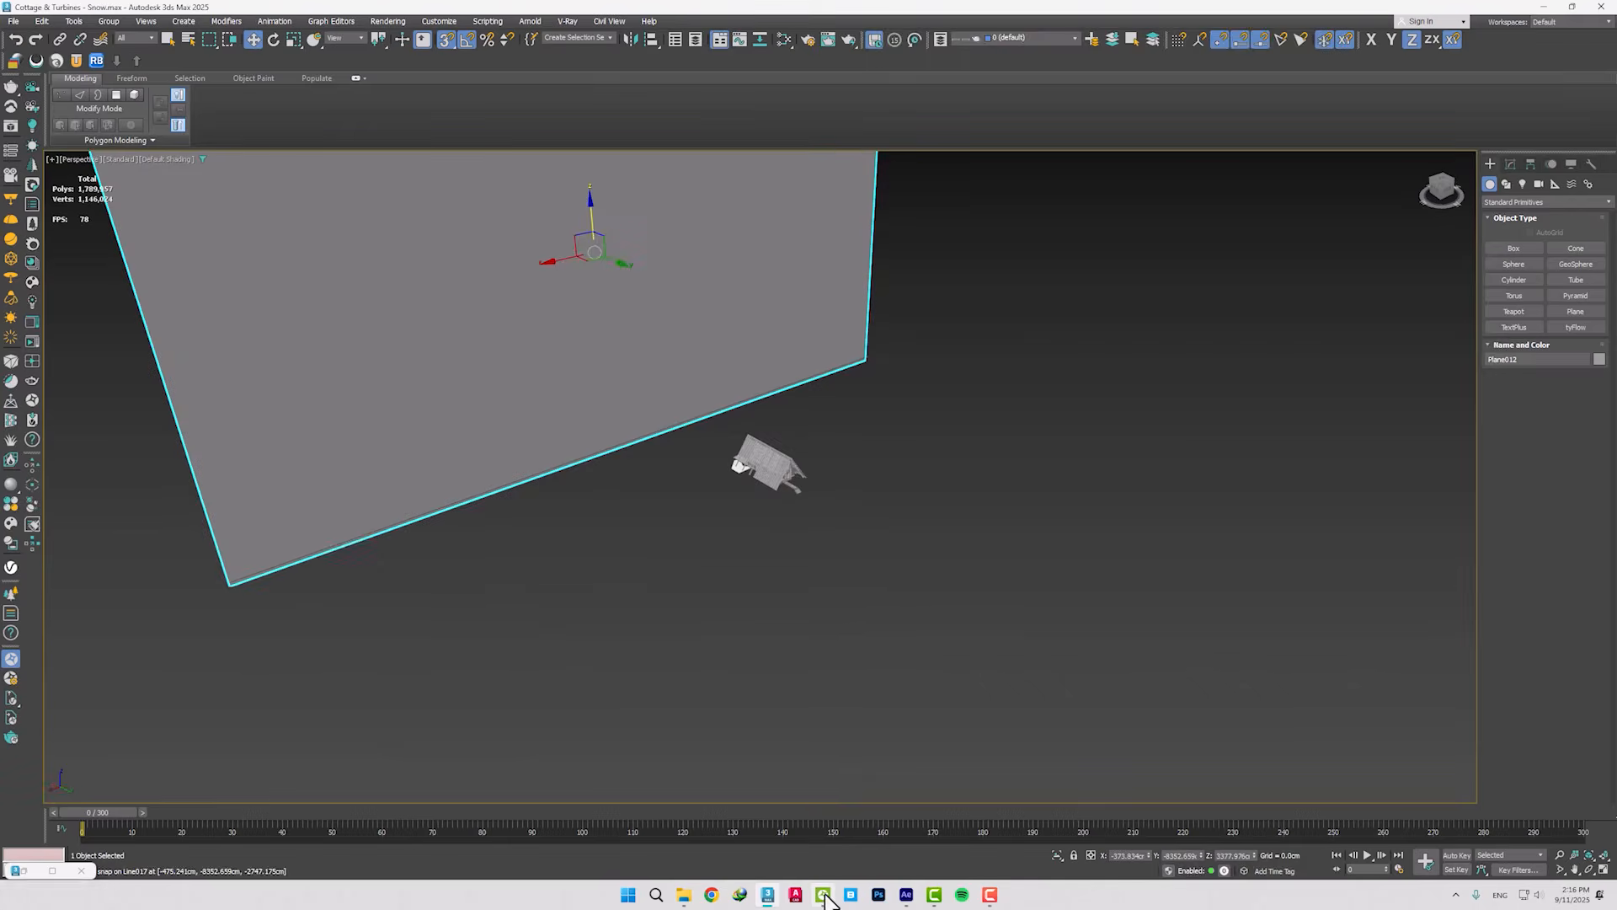
Check the interior view in Chaos Vantage, return to 3ds Max and deselect the plane.
{"action": "left_click", "coordinate": [823, 895]}
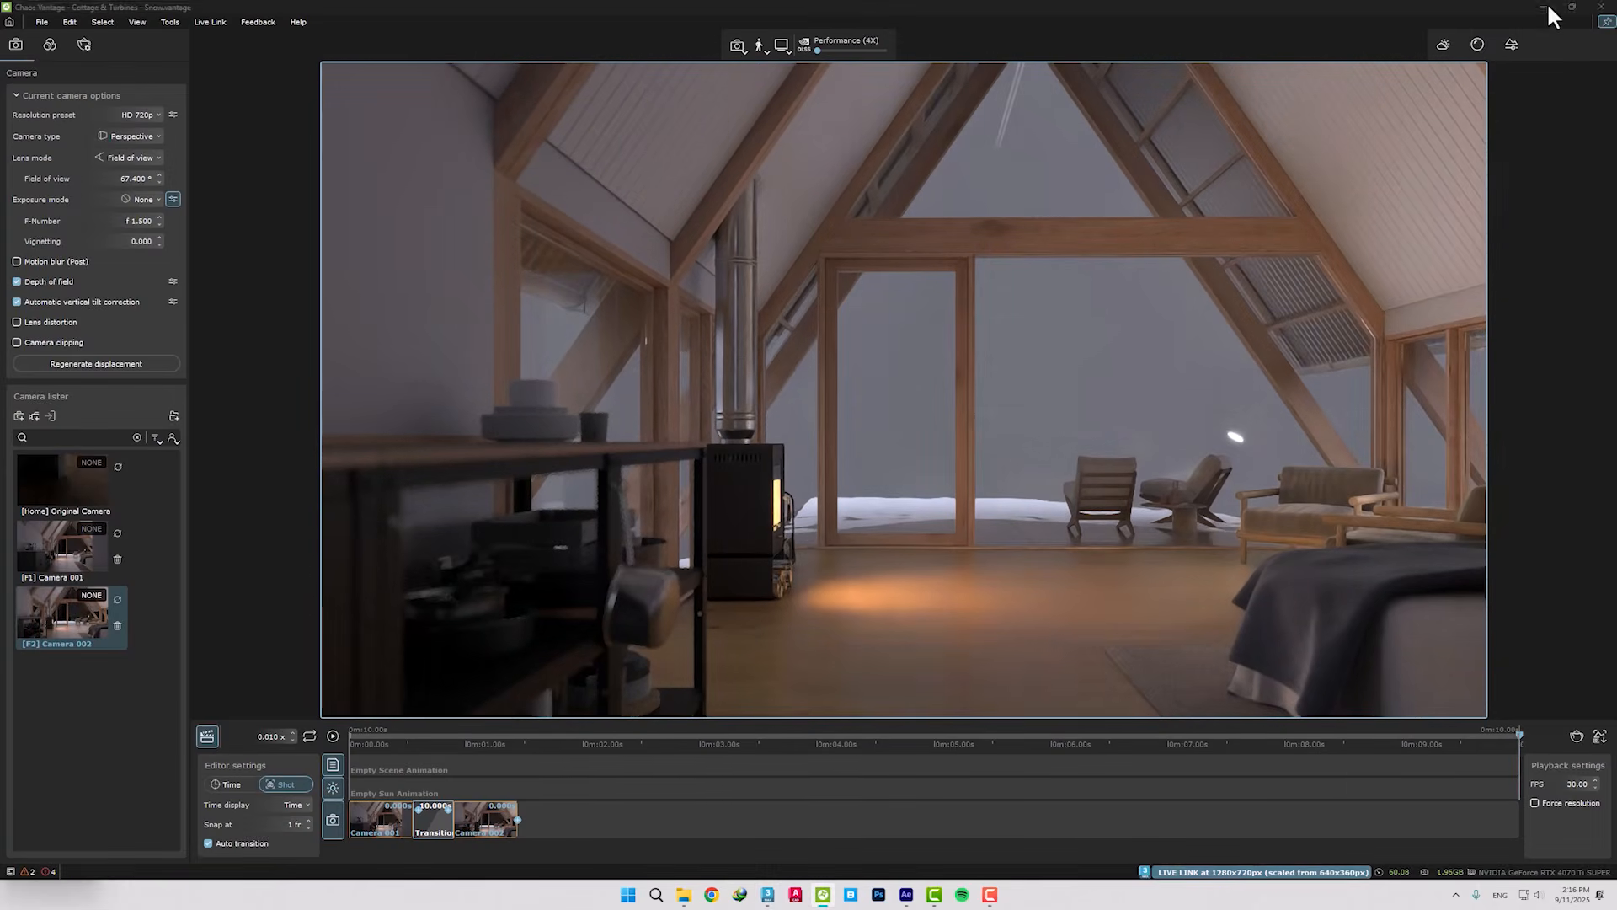
{"action": "left_click", "coordinate": [1544, 6]}
{"action": "middle_click_drag", "start_coordinate": [667, 379], "coordinate": [755, 412], "text": "alt"}
{"action": "key", "text": "s"}
{"action": "left_click", "coordinate": [727, 527]}
{"action": "scroll", "coordinate": [764, 416], "scroll_direction": "up", "scroll_amount": 4}
Add a VRayBitmap map in the Slate Material Editor, loading Snowy_00000 as a sequence with a playback rate of 0.6.
{"action": "key", "text": "m"}
{"action": "right_click", "coordinate": [291, 379]}
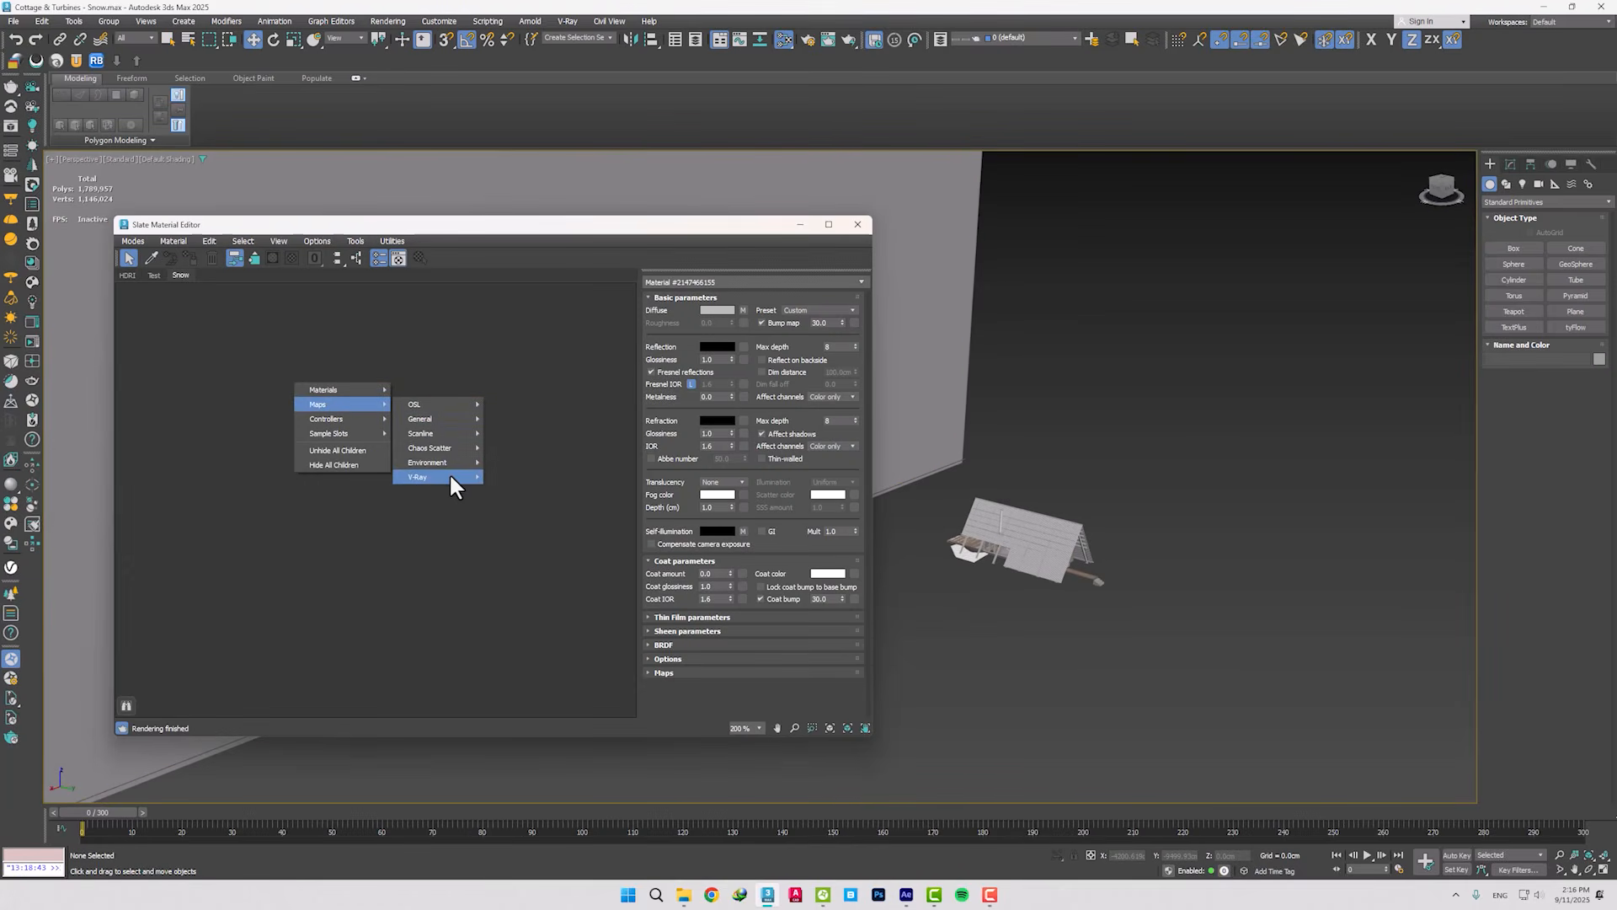
{"action": "mouse_move", "coordinate": [450, 477]}
{"action": "left_click", "coordinate": [513, 477]}
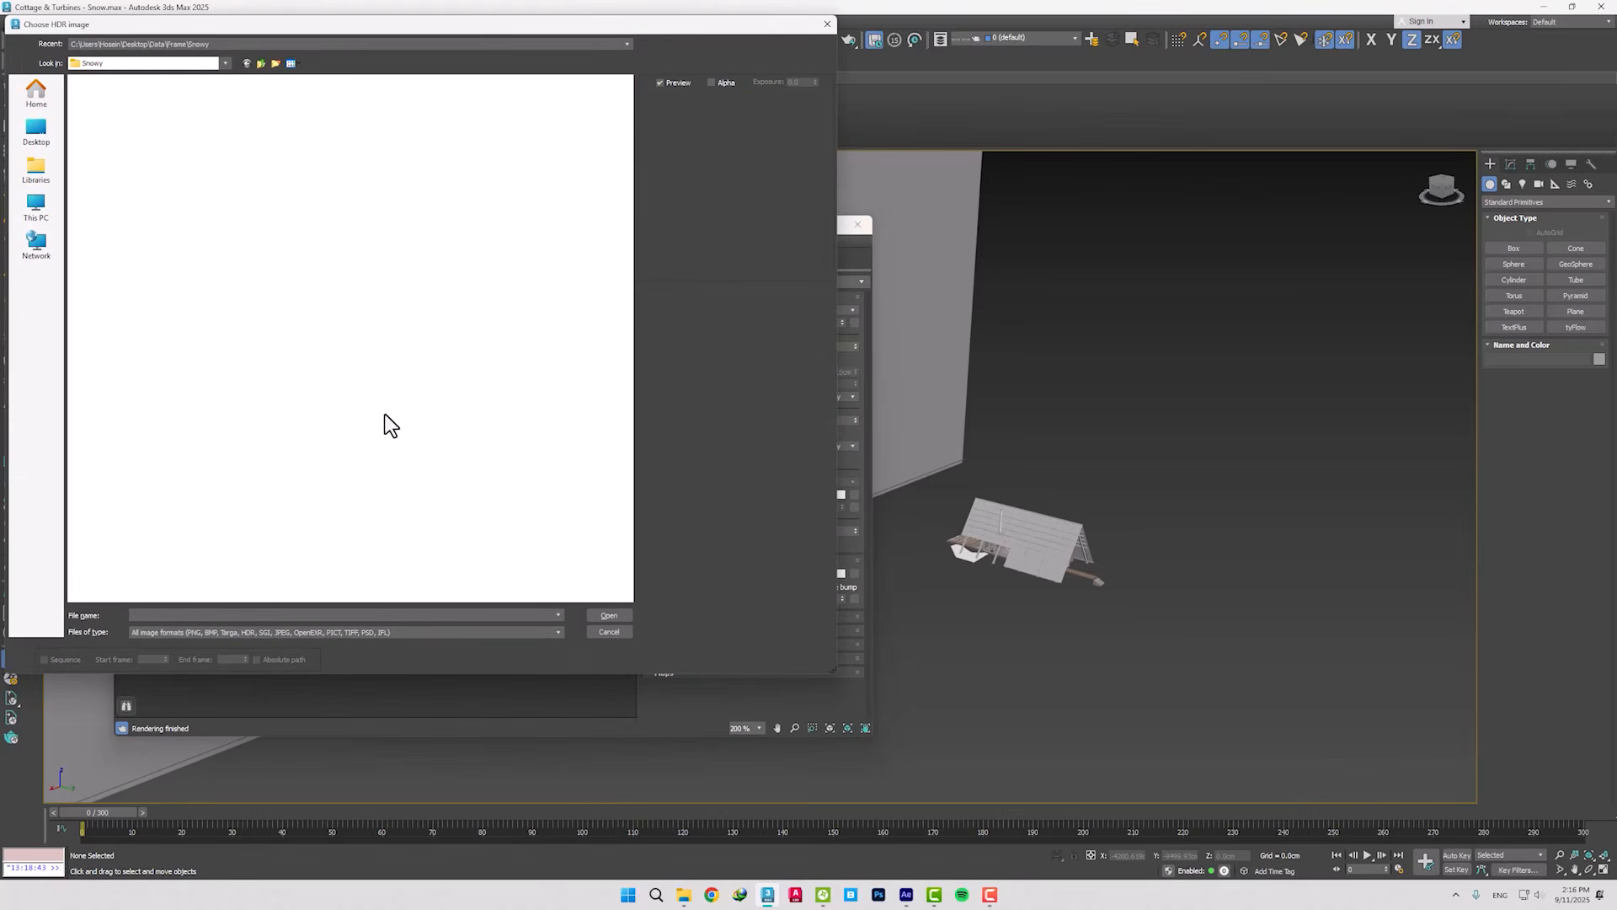
{"action": "left_click", "coordinate": [105, 119]}
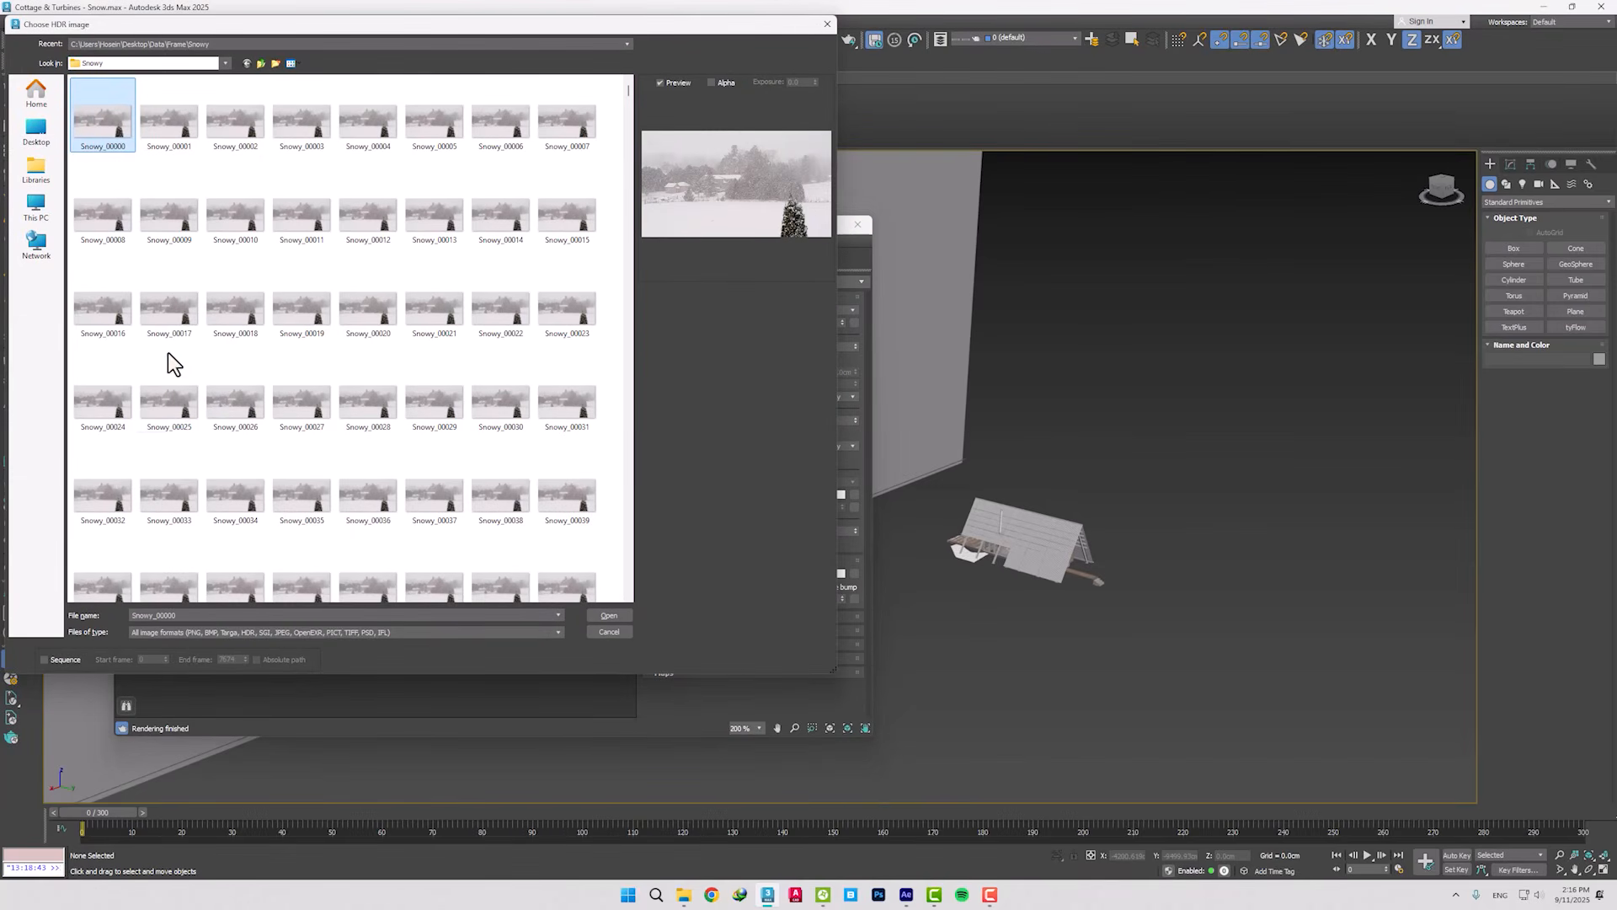
{"action": "left_click", "coordinate": [67, 661]}
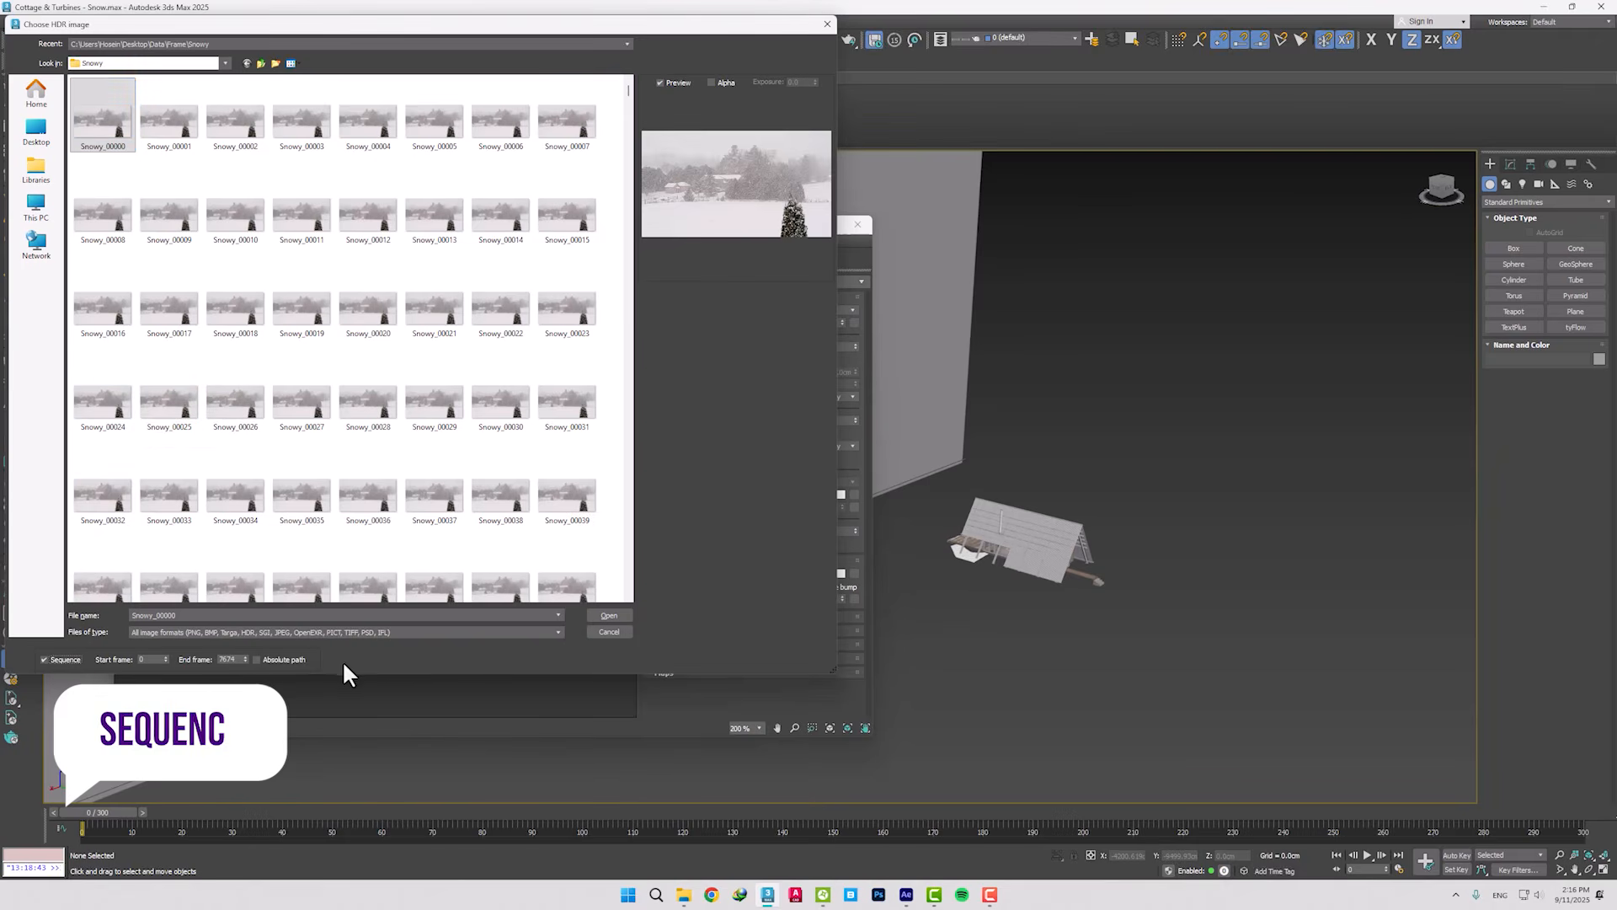
{"action": "left_click", "coordinate": [598, 615]}
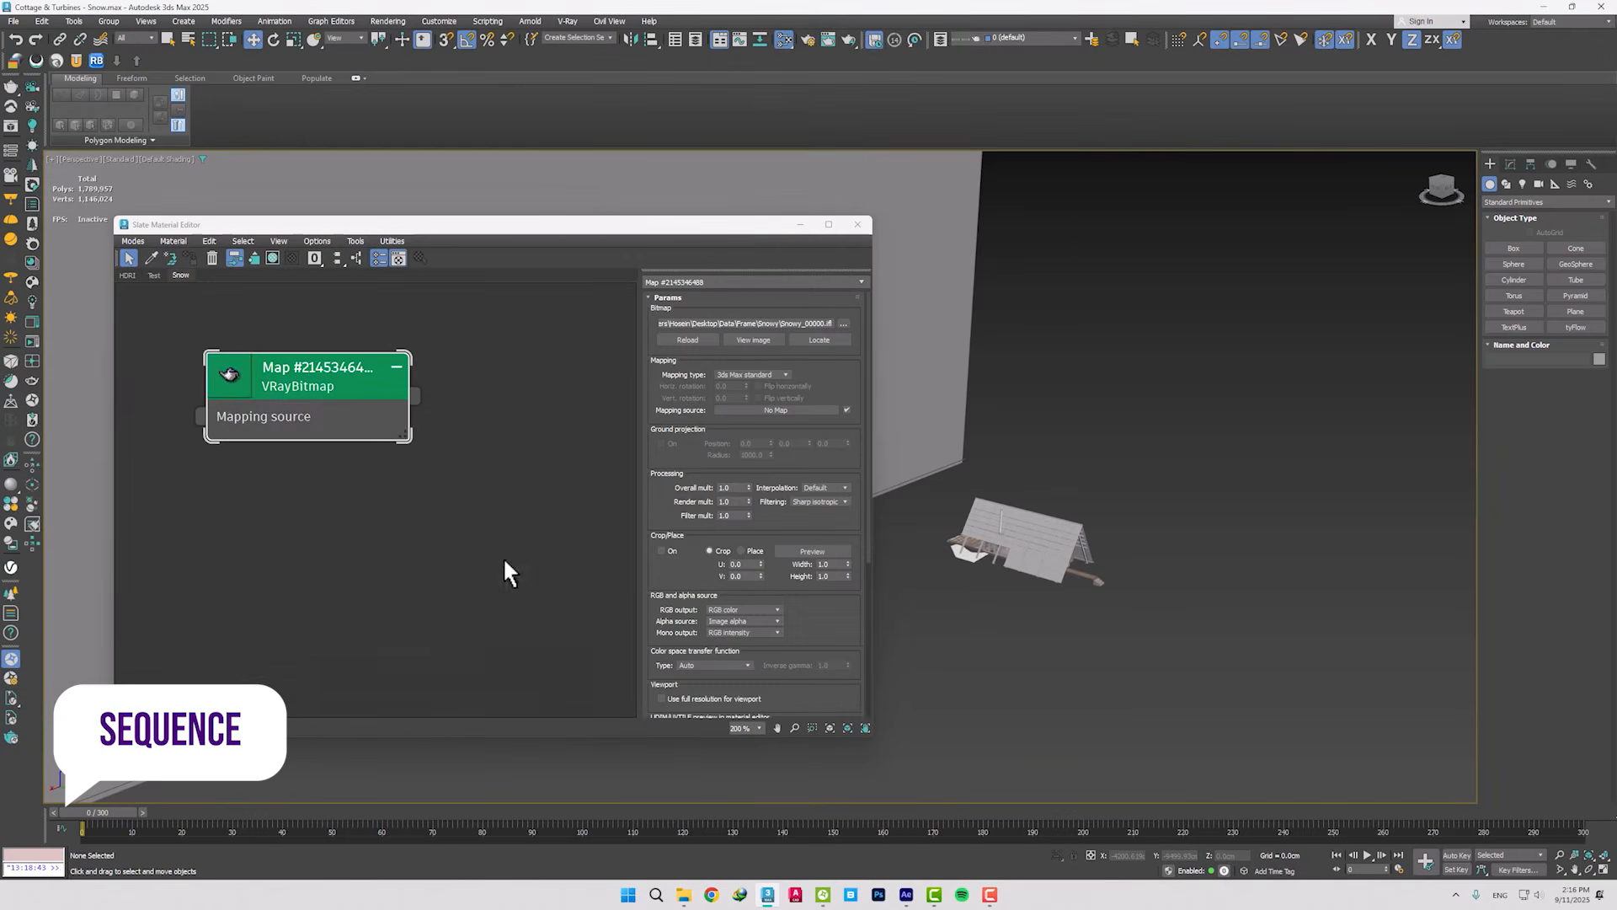
{"action": "double_click", "coordinate": [241, 378]}
{"action": "left_click_drag", "start_coordinate": [678, 573], "coordinate": [678, 349]}
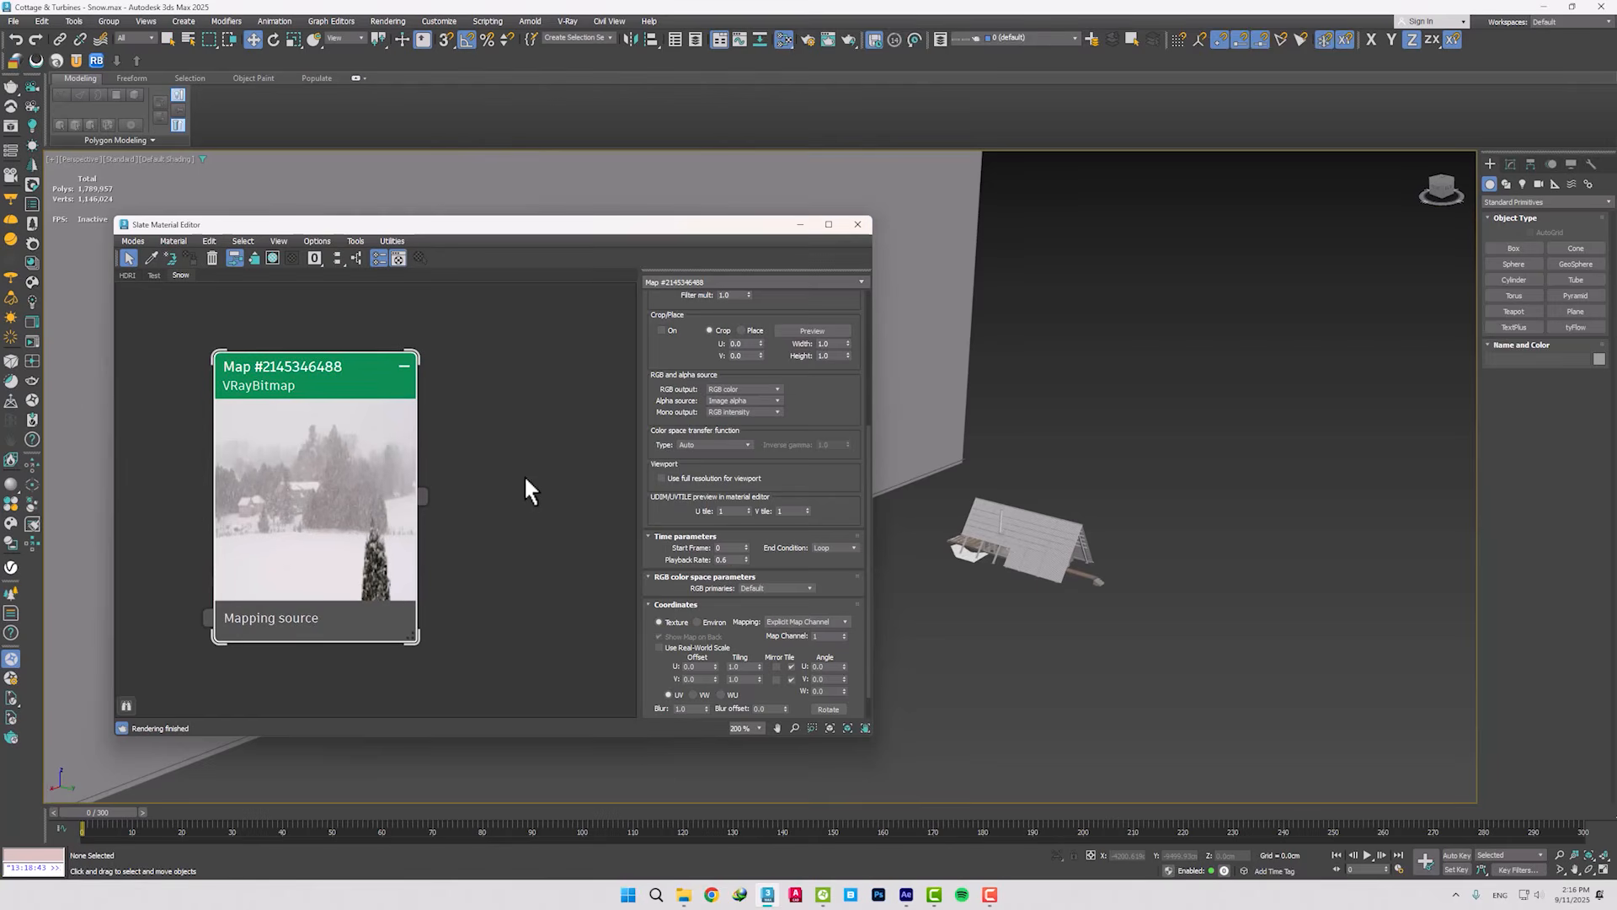
Create a VRayMtl material and connect the snowy bitmap to both its Diffuse and Self-illumination inputs.
{"action": "scroll", "coordinate": [521, 477], "scroll_direction": "down", "scroll_amount": 2}
{"action": "middle_click_drag", "start_coordinate": [516, 484], "coordinate": [375, 462]}
{"action": "scroll", "coordinate": [376, 461], "scroll_direction": "down", "scroll_amount": 1}
{"action": "right_click", "coordinate": [481, 399]}
{"action": "mouse_move", "coordinate": [510, 404]}
{"action": "mouse_move", "coordinate": [623, 433]}
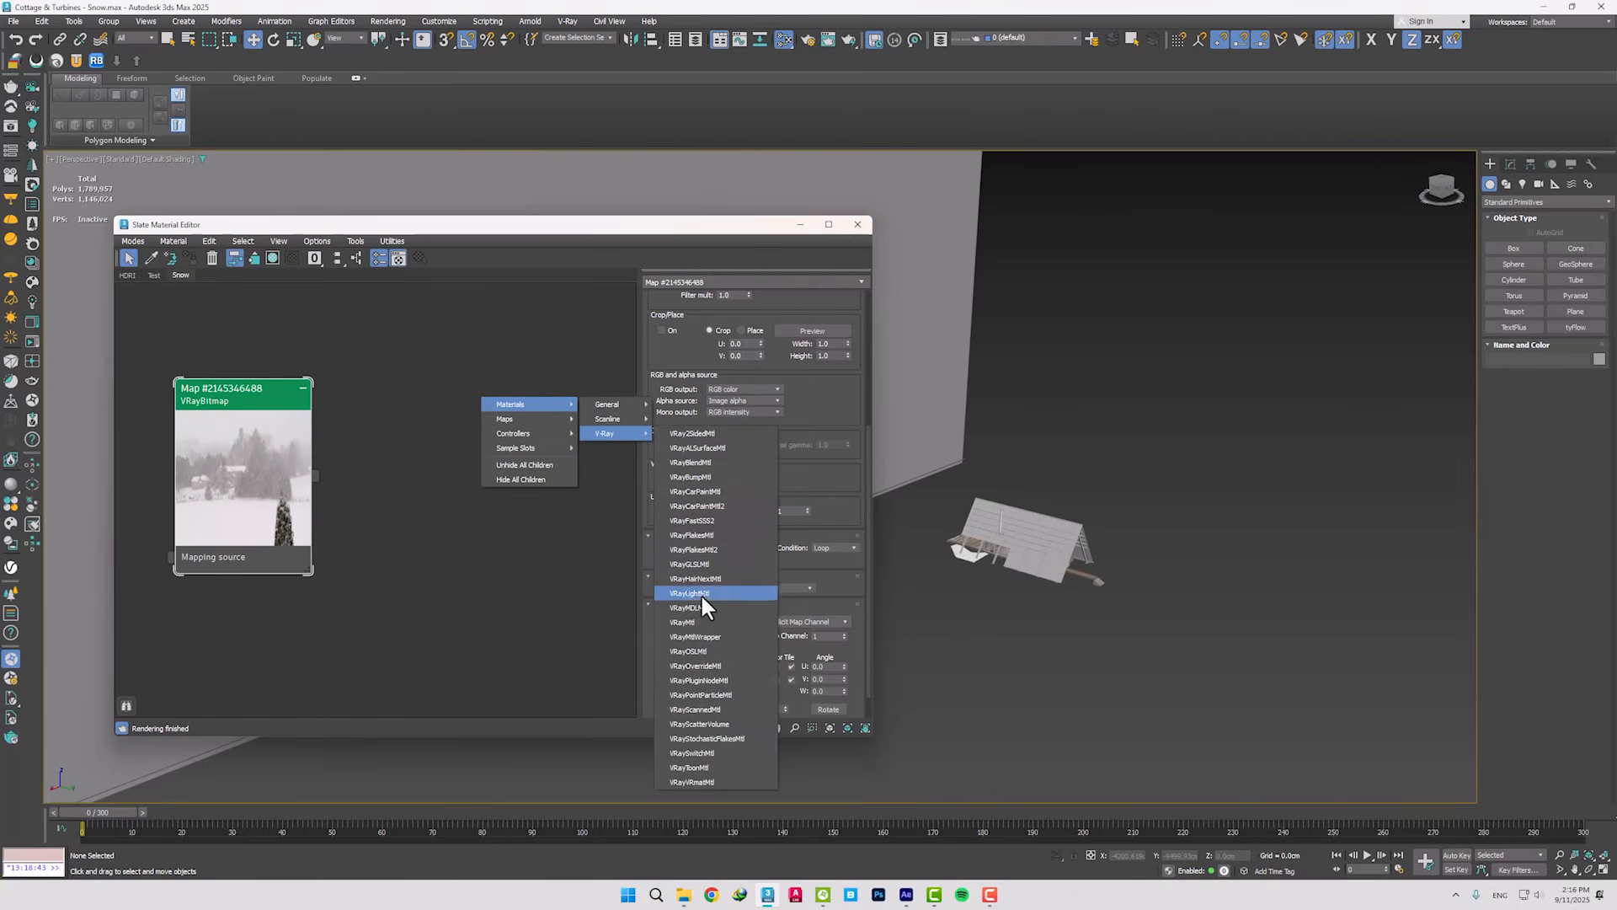
{"action": "left_click", "coordinate": [694, 615]}
{"action": "left_click_drag", "start_coordinate": [315, 476], "coordinate": [408, 421]}
{"action": "left_click_drag", "start_coordinate": [315, 473], "coordinate": [410, 666]}
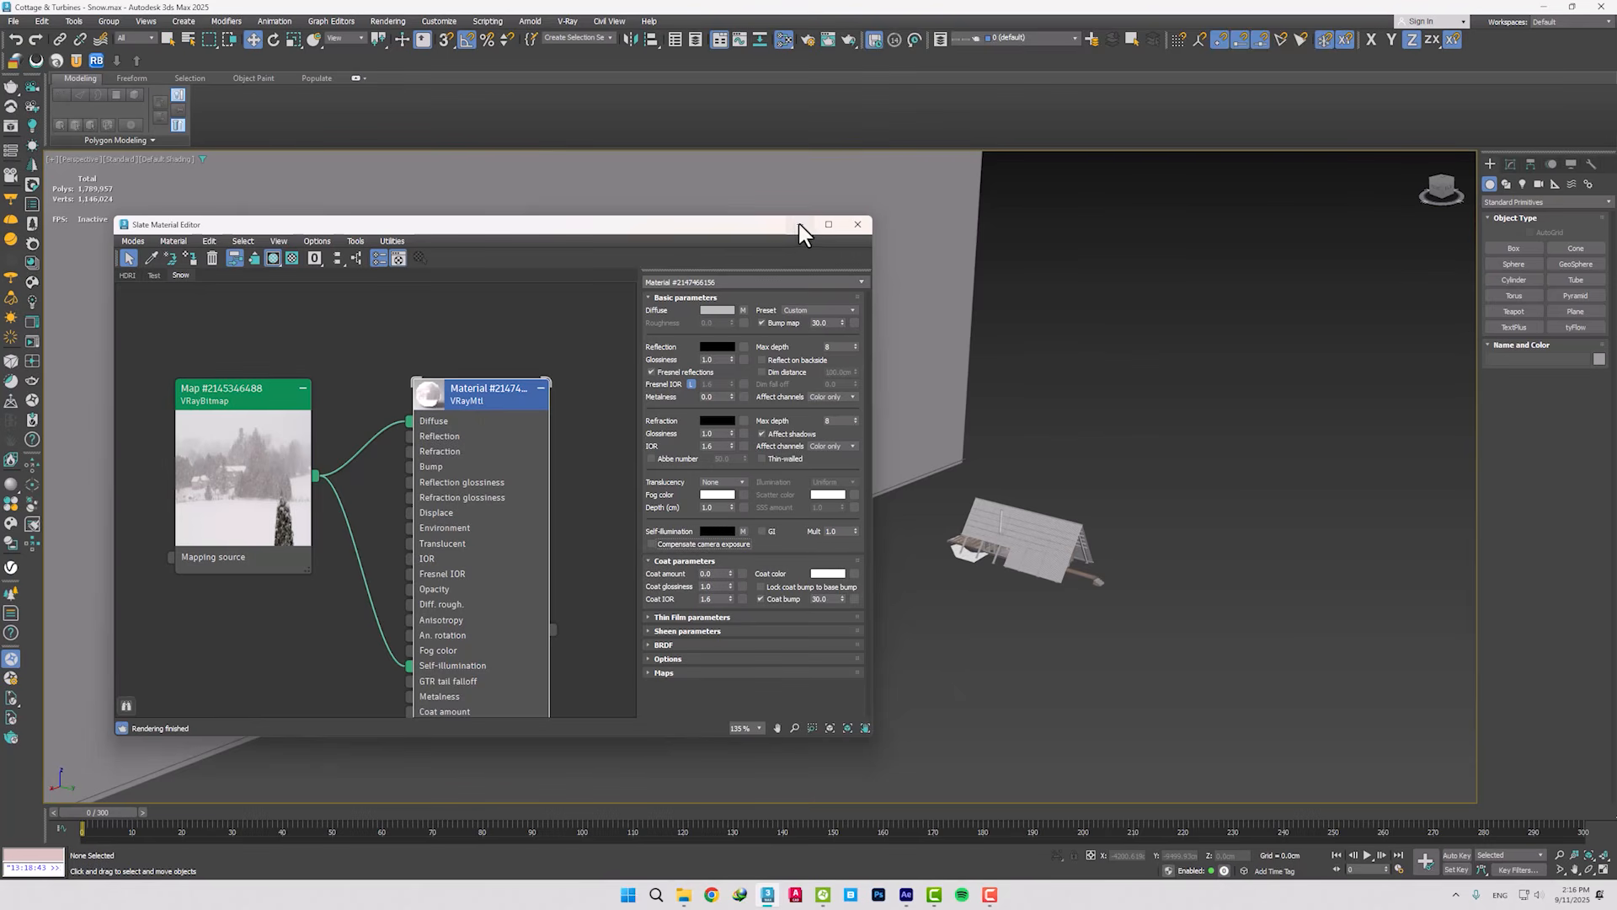
Assign the snowy material to the backdrop plane, minimize the material editor and rotate the plane to orient the image.
{"action": "left_click", "coordinate": [567, 188]}
{"action": "right_click", "coordinate": [486, 399]}
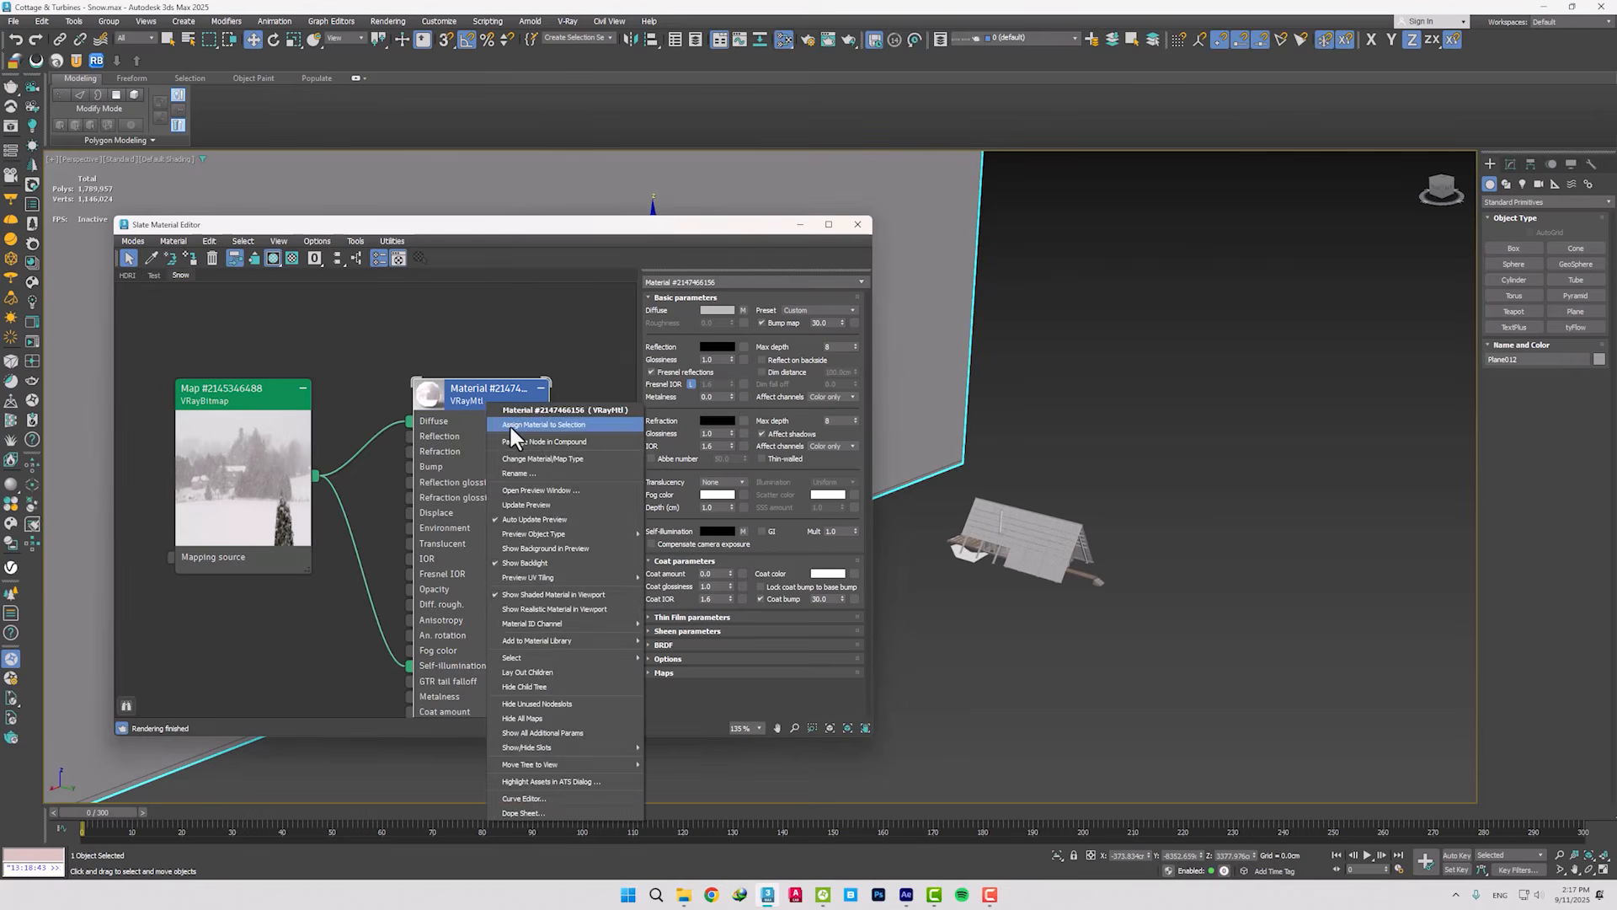
{"action": "left_click", "coordinate": [509, 424]}
{"action": "left_click", "coordinate": [800, 224]}
{"action": "scroll", "coordinate": [755, 296], "scroll_direction": "up", "scroll_amount": 1}
{"action": "key", "text": "e"}
{"action": "left_click_drag", "start_coordinate": [678, 300], "coordinate": [764, 211]}
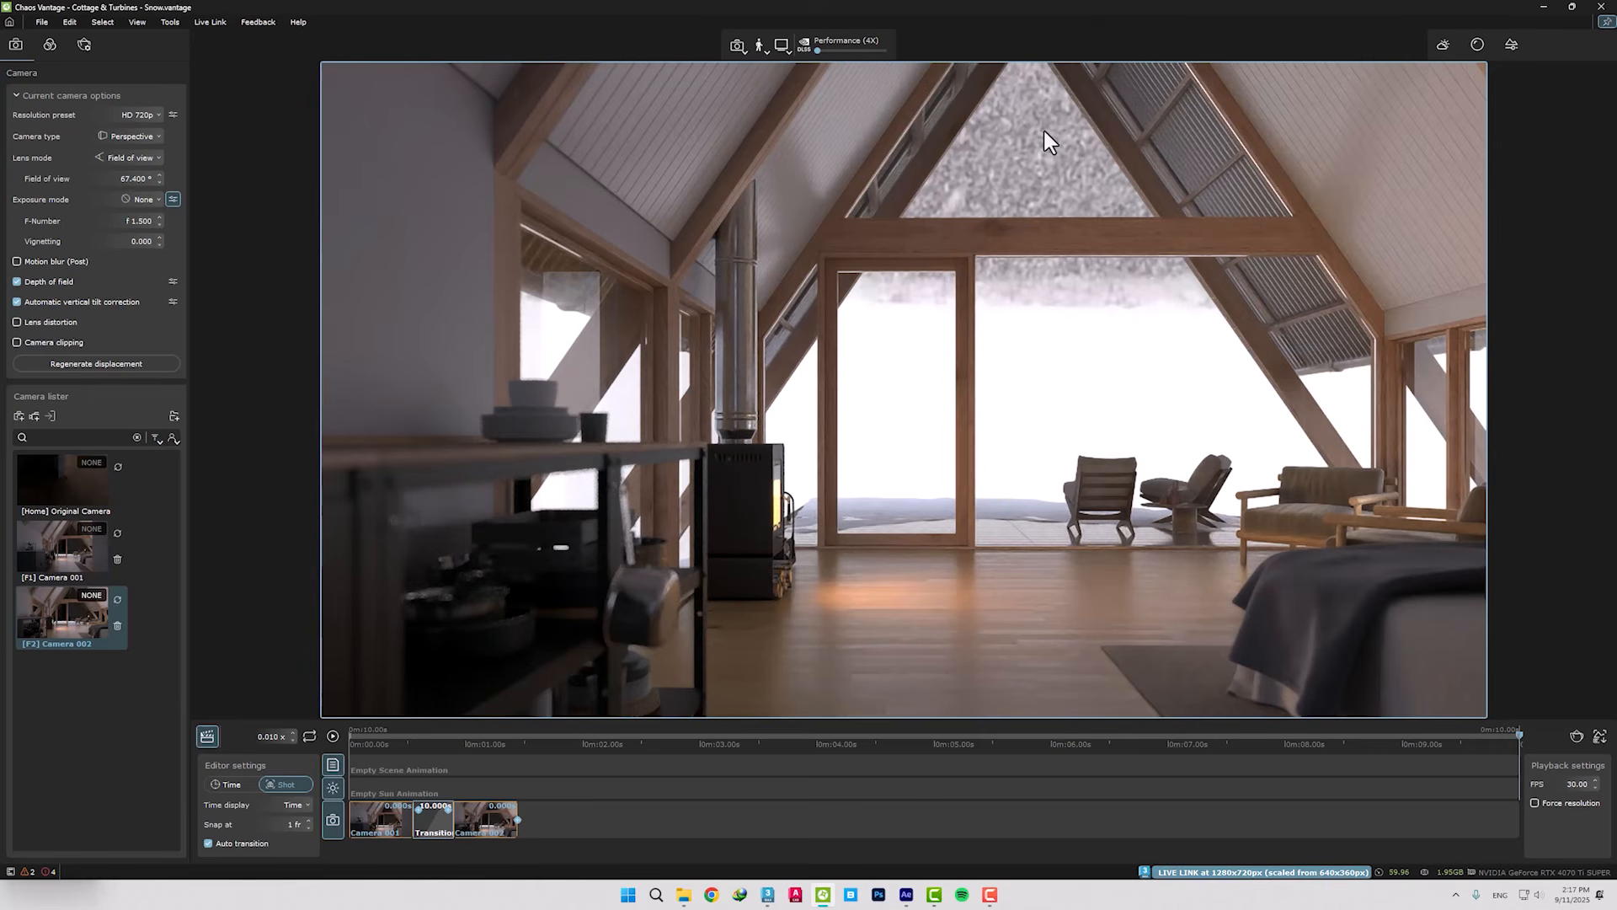
Shrink the Chaos Vantage window to float over the 3ds Max viewport and switch its view to Camera 001.
{"action": "left_click", "coordinate": [1572, 7]}
{"action": "left_click", "coordinate": [817, 274]}
{"action": "left_click", "coordinate": [817, 580]}
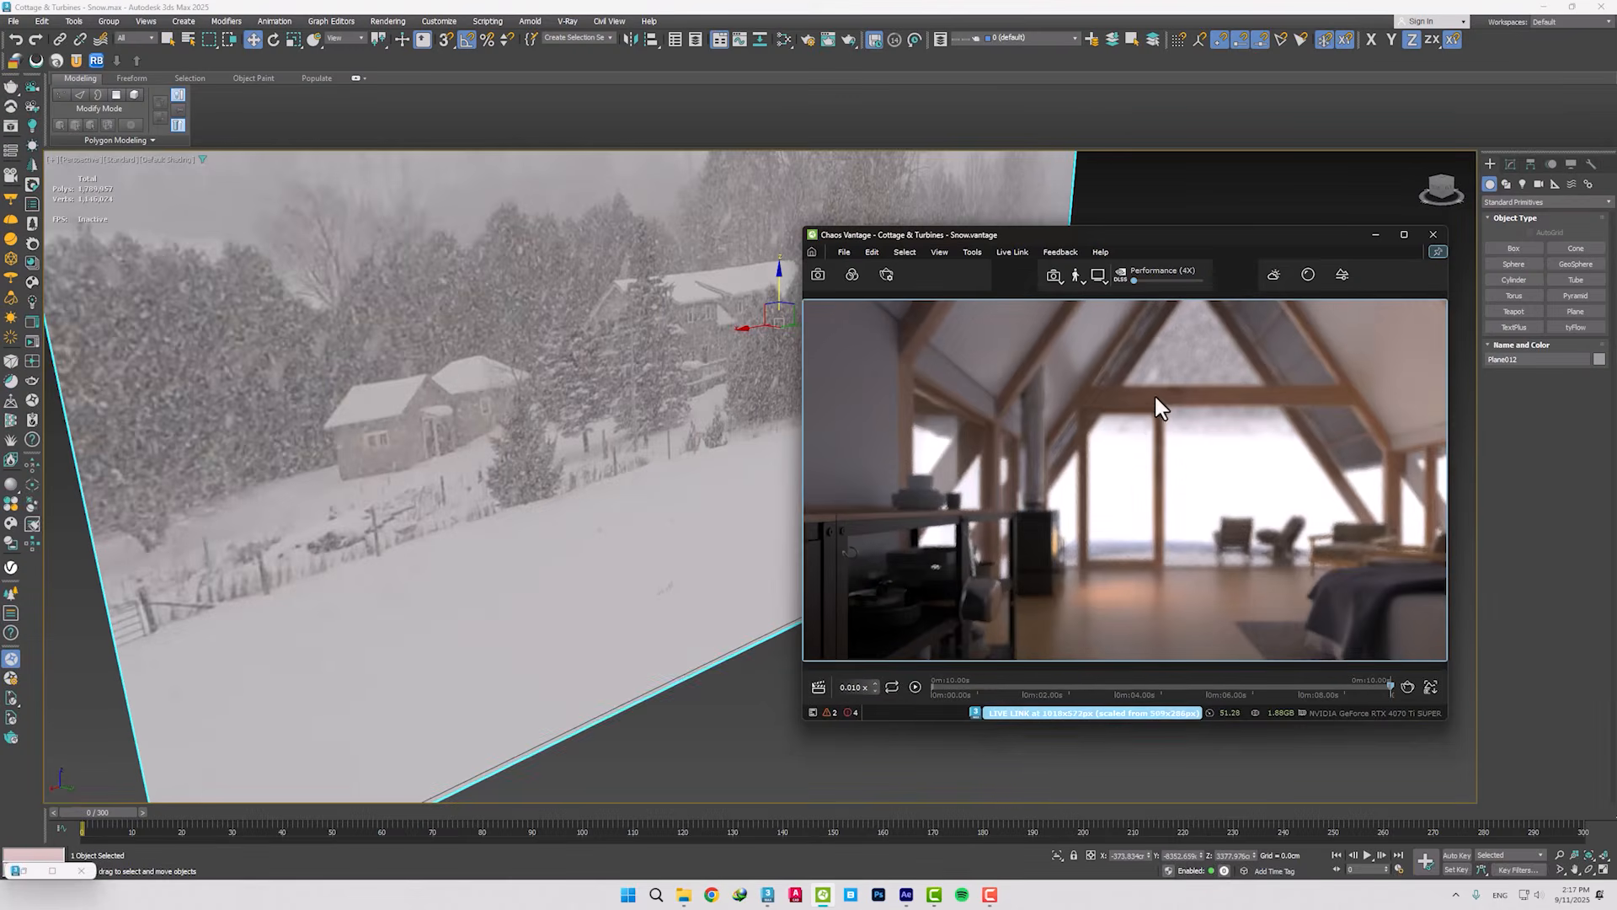
{"action": "left_click", "coordinate": [817, 275]}
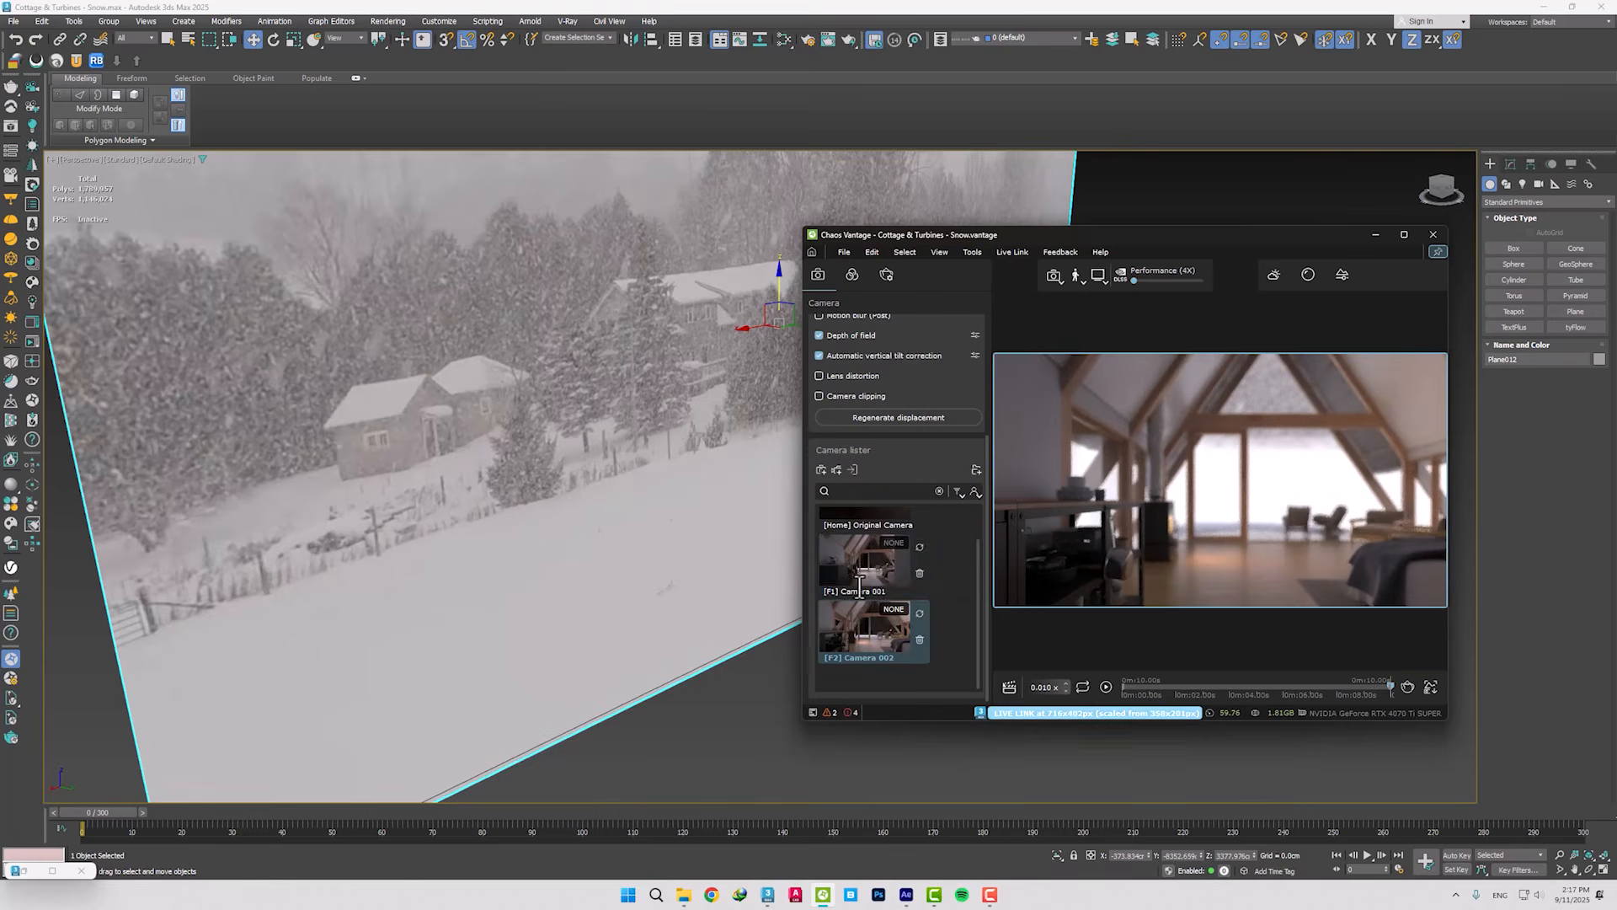
{"action": "double_click", "coordinate": [859, 568]}
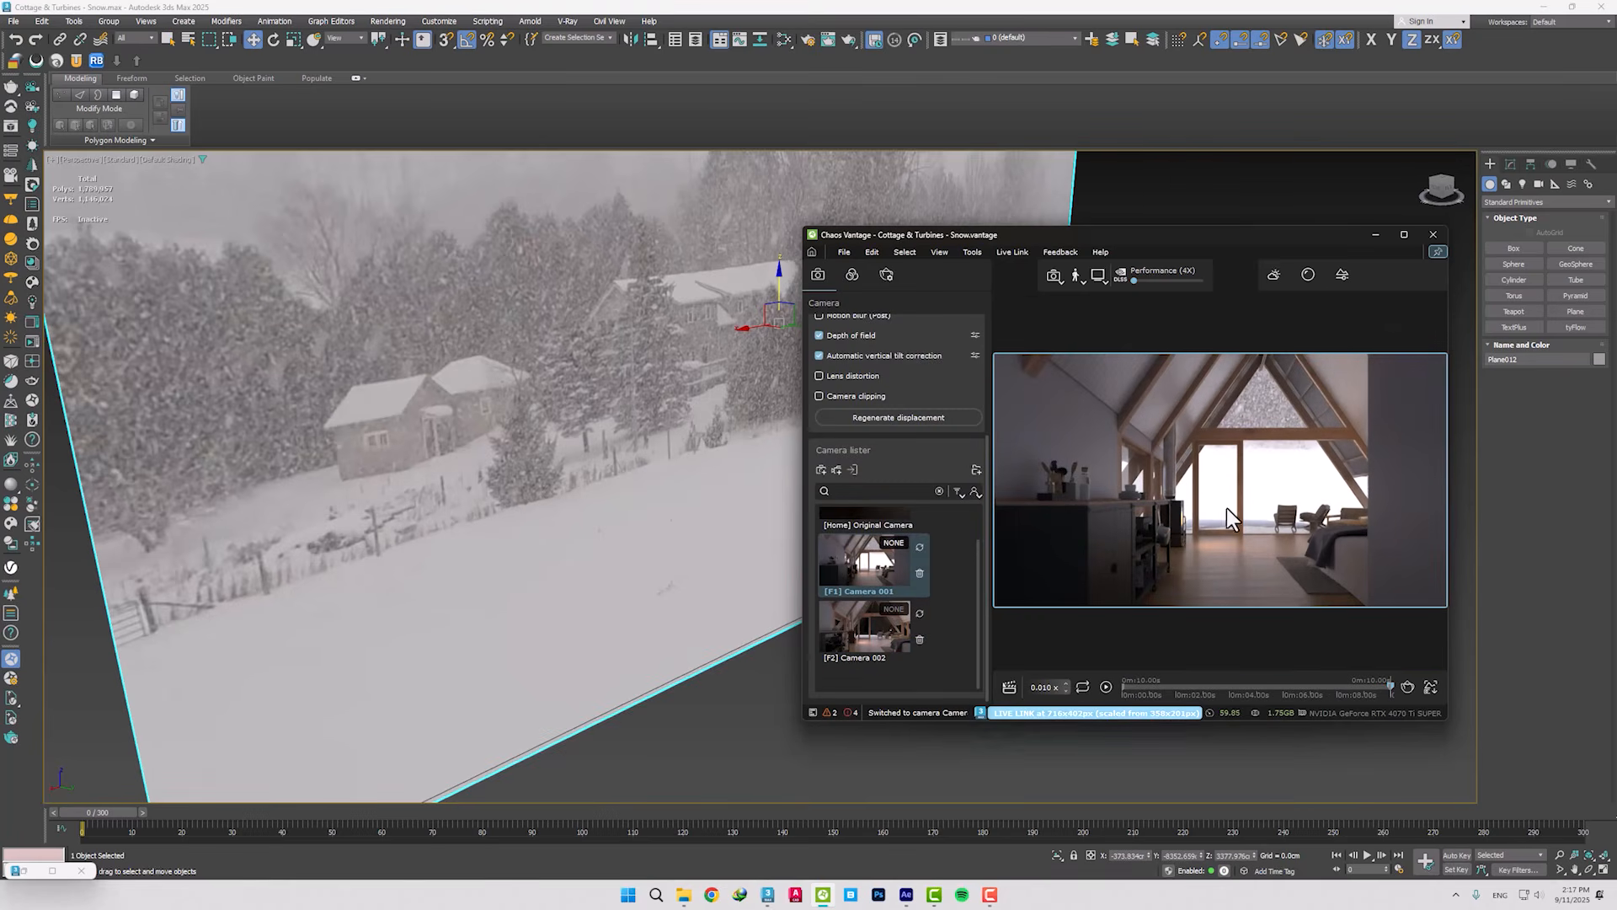
{"action": "left_click", "coordinate": [822, 279]}
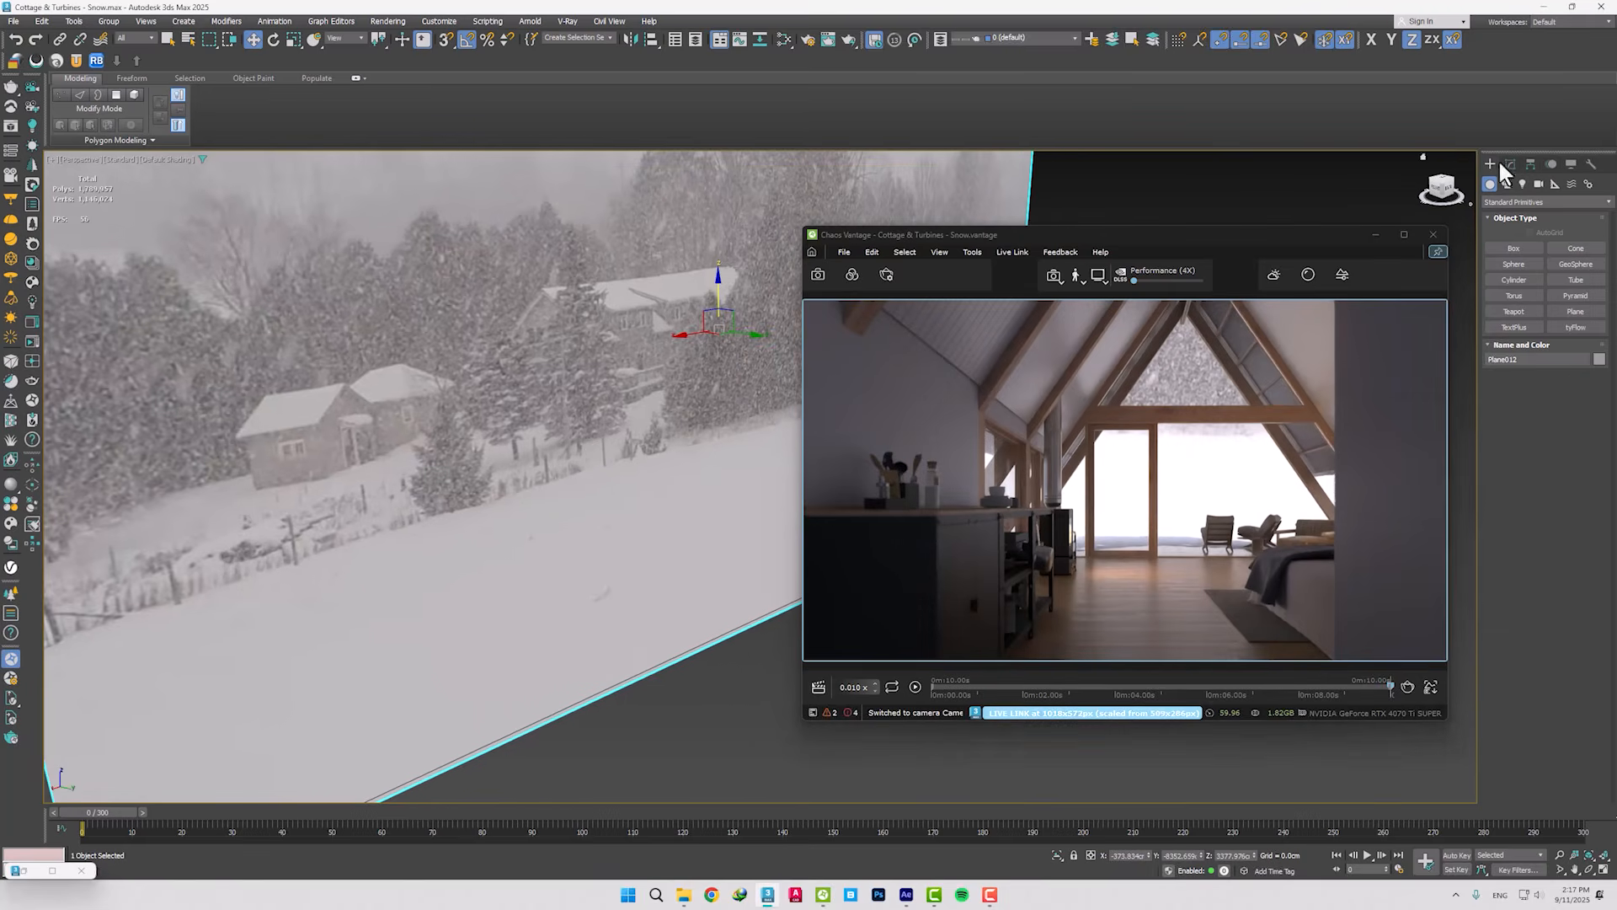
Apply a UVW Map modifier to the backdrop plane.
{"action": "left_click", "coordinate": [1510, 164]}
{"action": "left_click", "coordinate": [1534, 199]}
{"action": "type", "text": "uvw"}
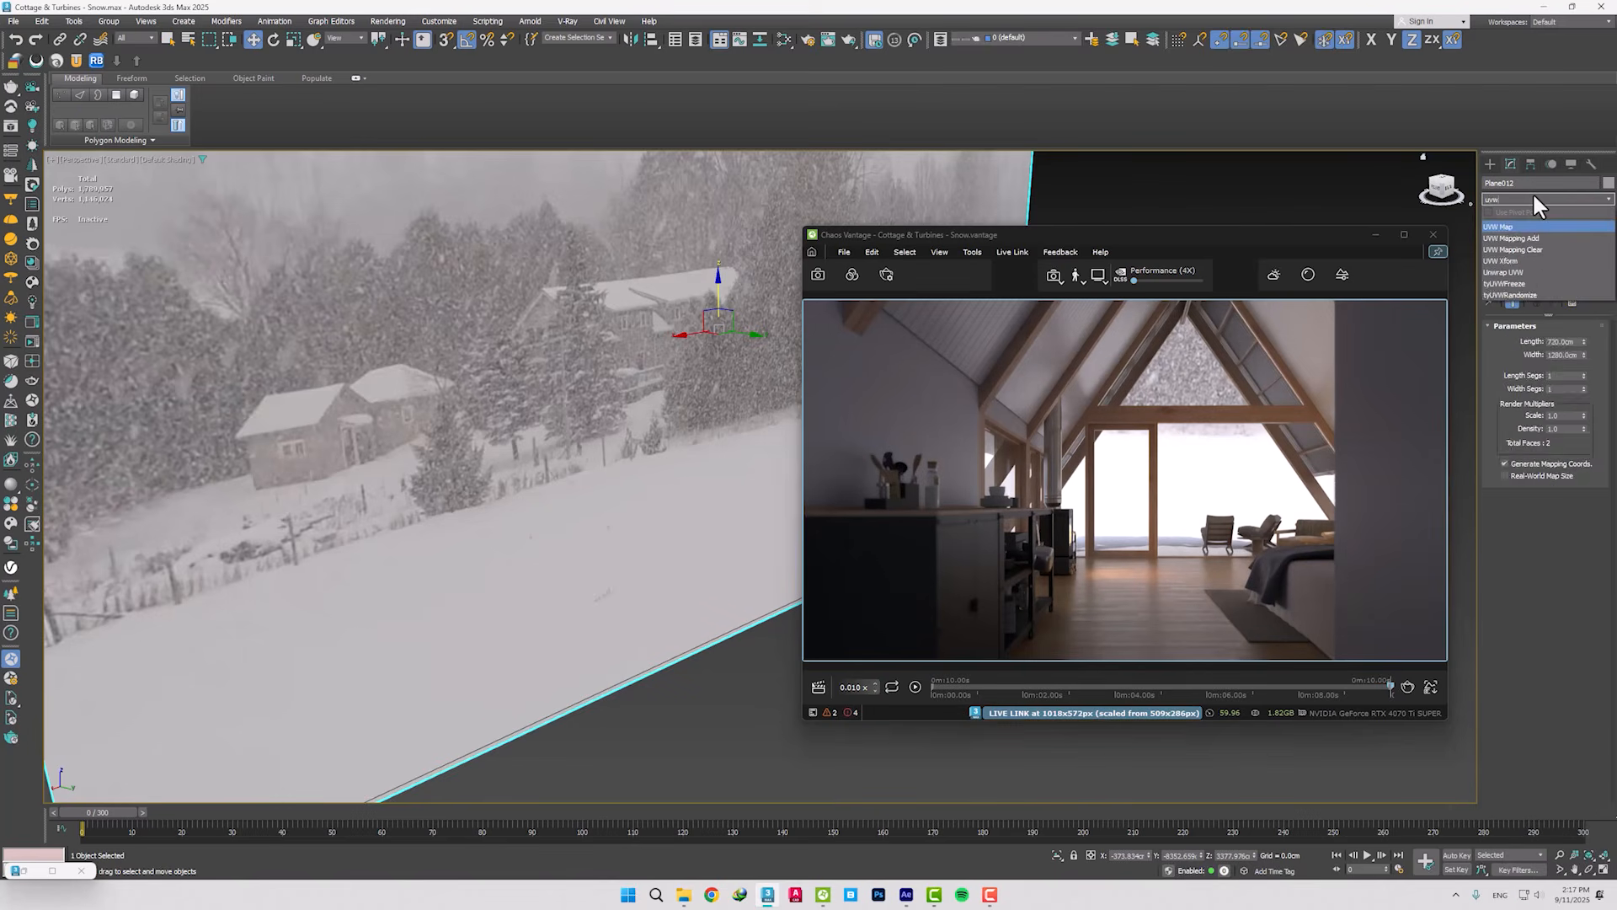
{"action": "key", "text": "Return"}
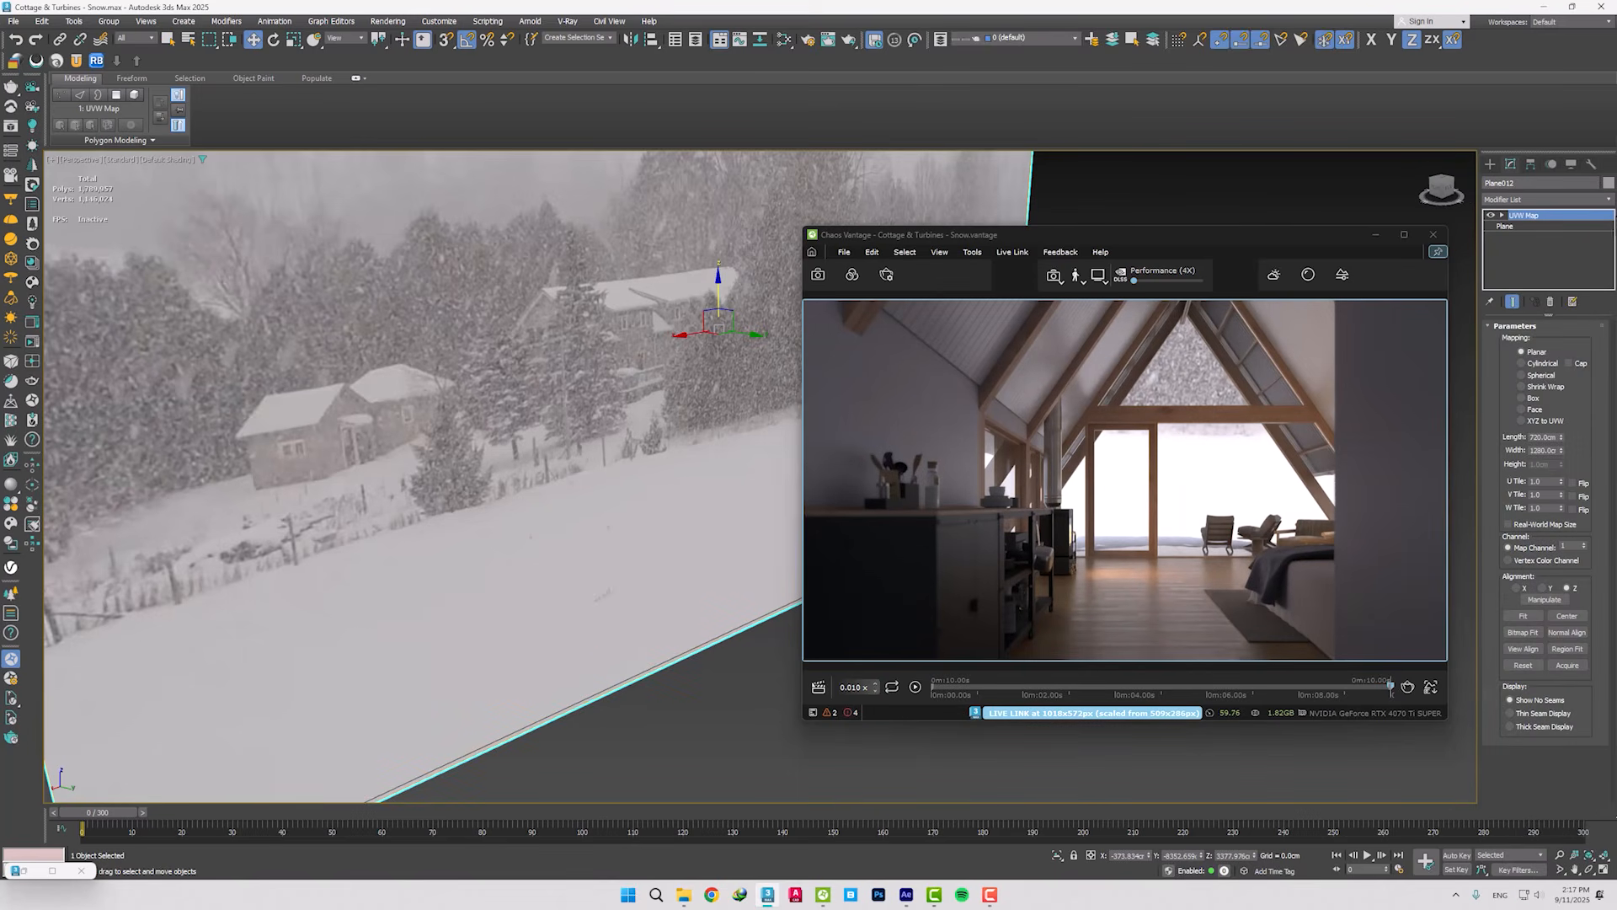
Scale down the UVW Map gizmo so the snowy image repeats at a smaller size across the plane.
{"action": "key", "text": "1"}
{"action": "middle_click_drag", "start_coordinate": [559, 392], "coordinate": [448, 396]}
{"action": "key", "text": "r"}
{"action": "left_click_drag", "start_coordinate": [663, 309], "coordinate": [696, 307]}
{"action": "scroll", "coordinate": [371, 509], "scroll_direction": "down", "scroll_amount": 5}
{"action": "left_click_drag", "start_coordinate": [499, 397], "coordinate": [534, 447]}
Move the mapping gizmo sideways and downward to shift the scenery behind the windows, checking it through Camera 001.
{"action": "key", "text": "w"}
{"action": "scroll", "coordinate": [523, 392], "scroll_direction": "up", "scroll_amount": 4}
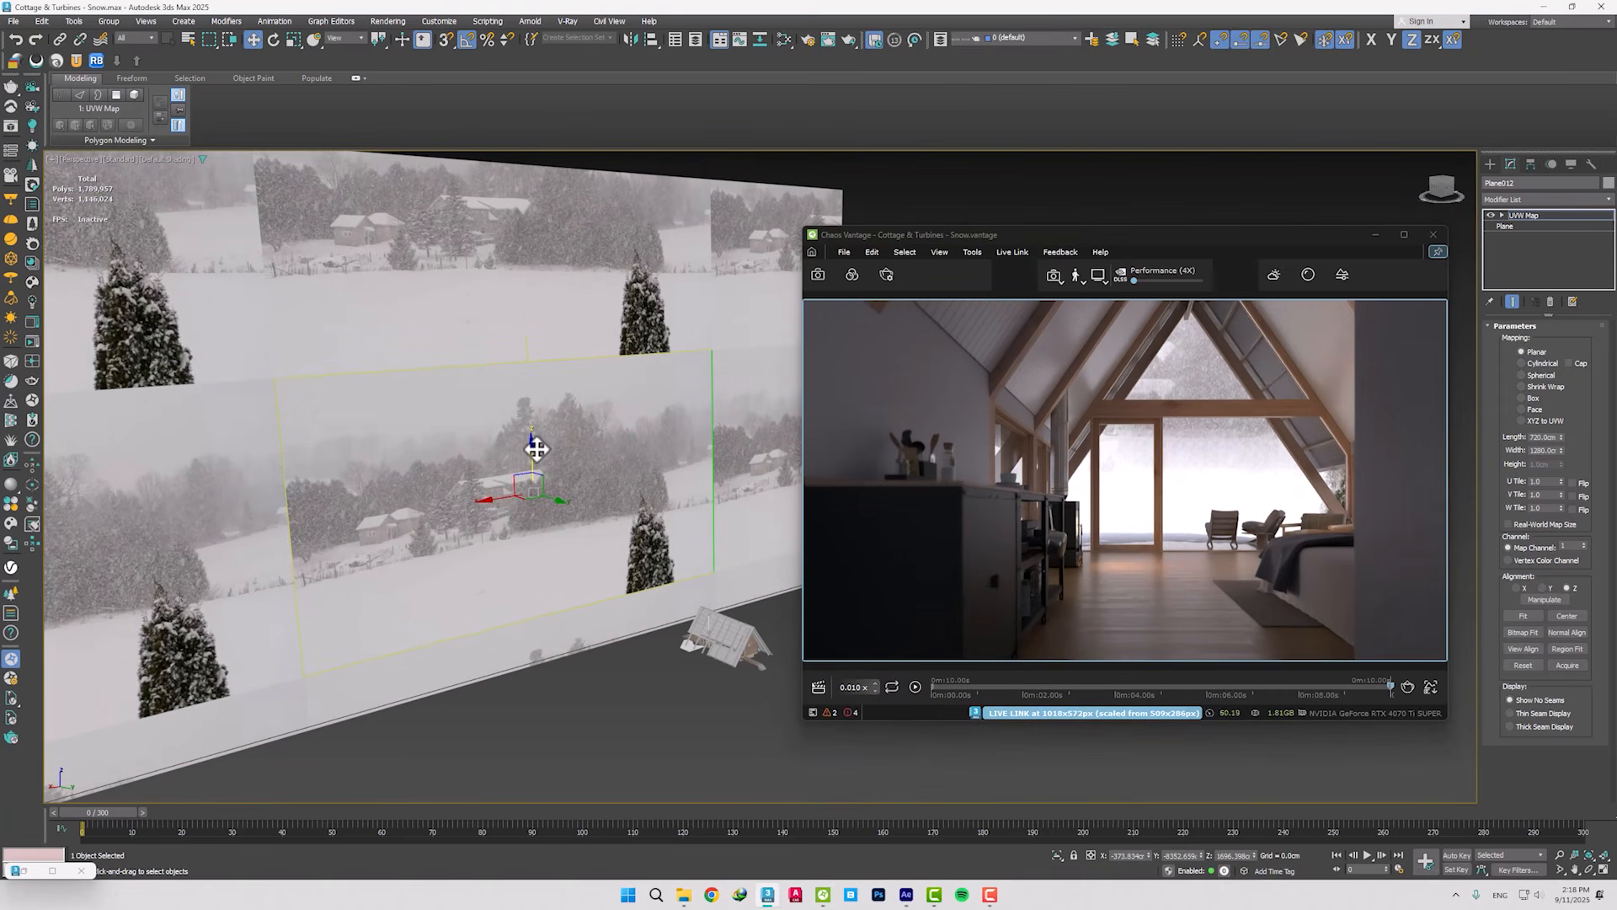
{"action": "left_click_drag", "start_coordinate": [1187, 499], "coordinate": [1182, 502]}
{"action": "left_click_drag", "start_coordinate": [493, 501], "coordinate": [546, 467]}
{"action": "left_click_drag", "start_coordinate": [1187, 500], "coordinate": [1182, 502]}
{"action": "mouse_move", "coordinate": [834, 367]}
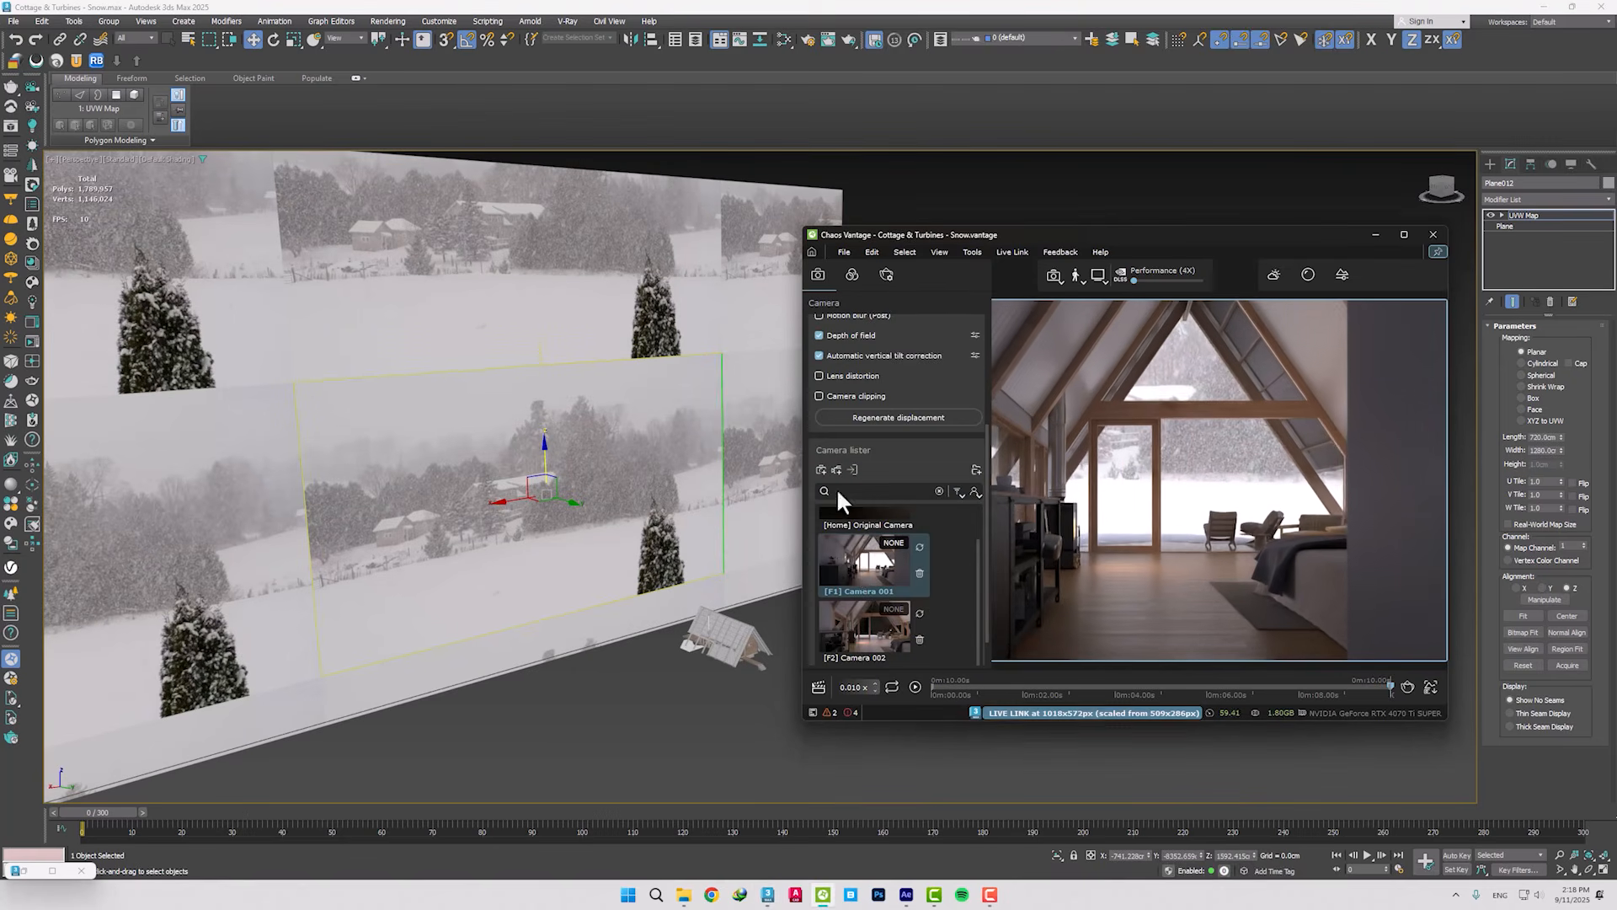
{"action": "left_click", "coordinate": [856, 575]}
Shift the mapping gizmo farther along X and lower it to position the snowy trees in the Camera 001 view.
{"action": "left_click_drag", "start_coordinate": [543, 455], "coordinate": [552, 462]}
{"action": "left_click_drag", "start_coordinate": [1147, 439], "coordinate": [1136, 442]}
{"action": "middle_click_drag", "start_coordinate": [473, 541], "coordinate": [451, 551], "text": "alt"}
{"action": "scroll", "coordinate": [472, 541], "scroll_direction": "down", "scroll_amount": 4}
{"action": "left_click_drag", "start_coordinate": [495, 523], "coordinate": [507, 522]}
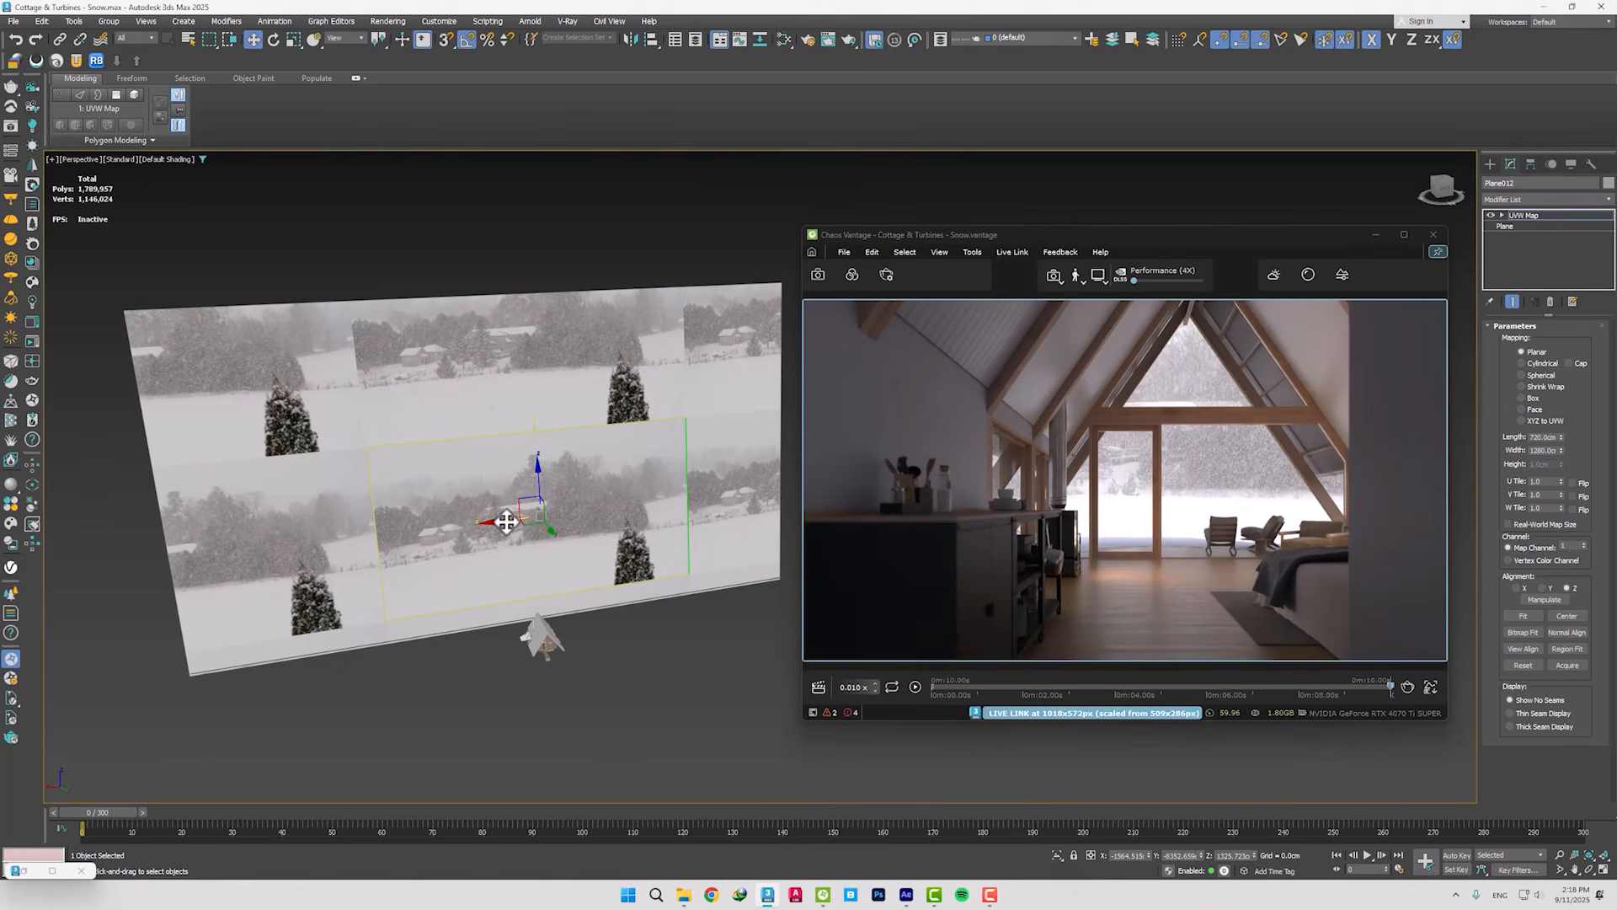
{"action": "middle_click_drag", "start_coordinate": [1139, 485], "coordinate": [1132, 486]}
{"action": "left_click_drag", "start_coordinate": [541, 480], "coordinate": [538, 487]}
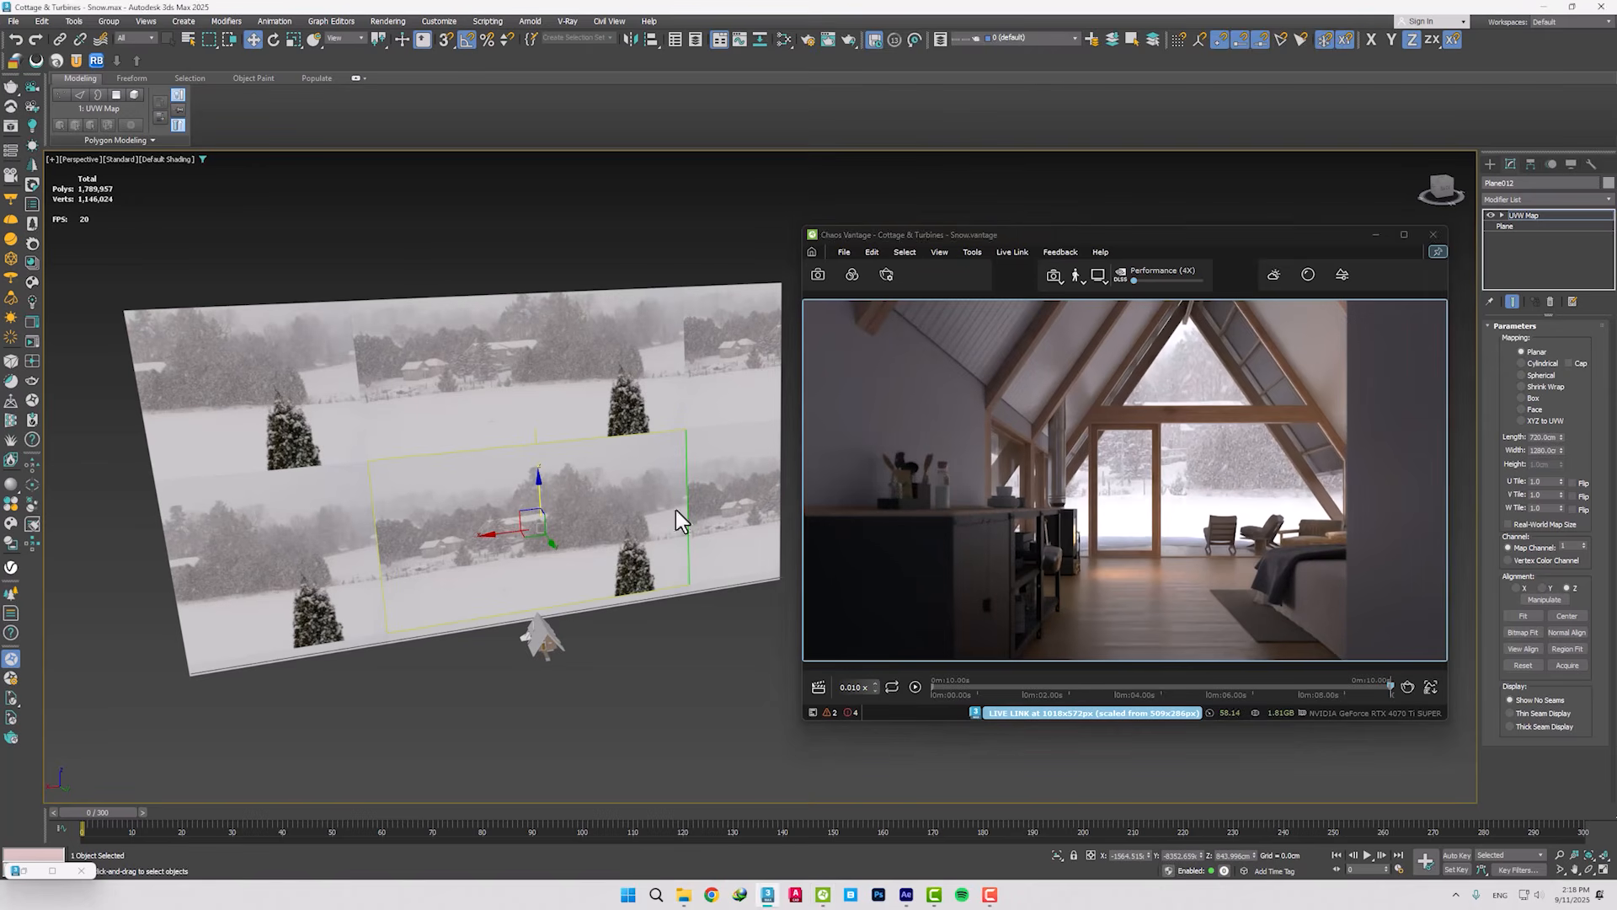